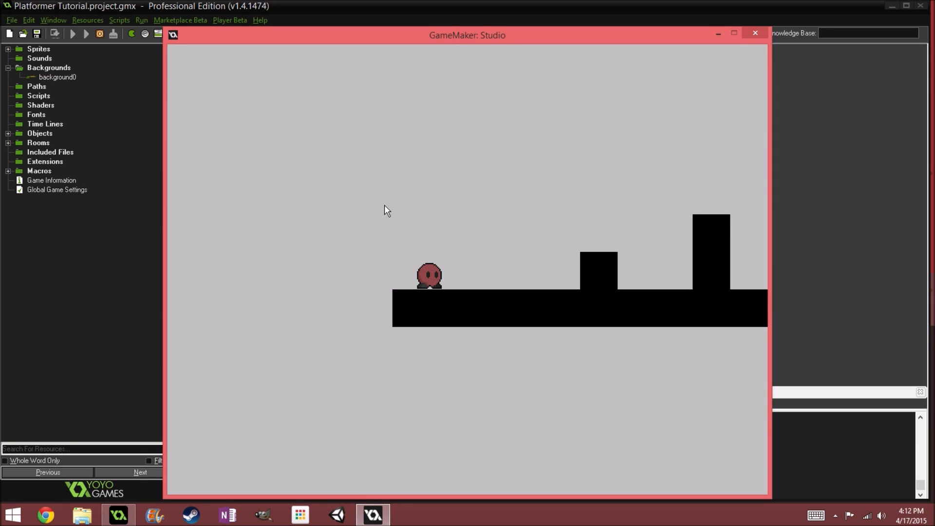
Step: Playtest the platformer by running and jumping the character back and forth across the pillars, and close the game
key("Left")
key("Right")
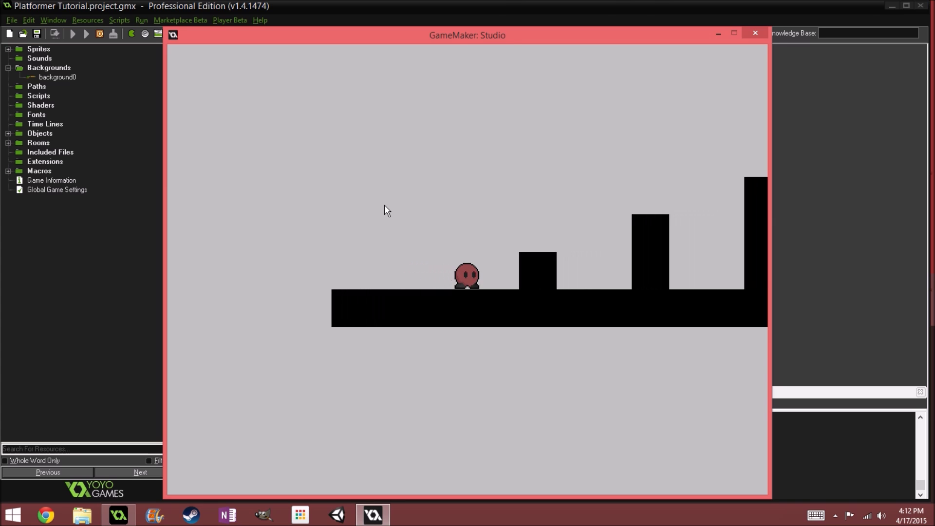
key("space")
key("space")
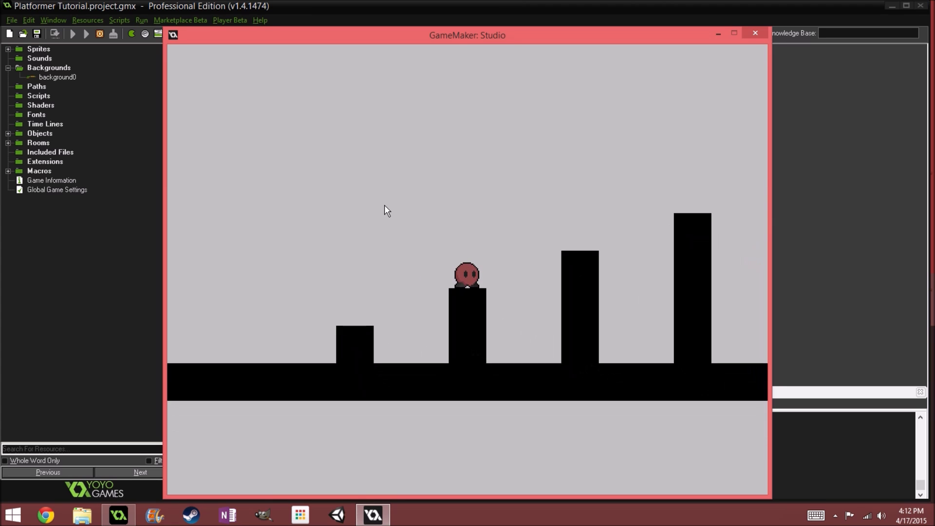
key("space")
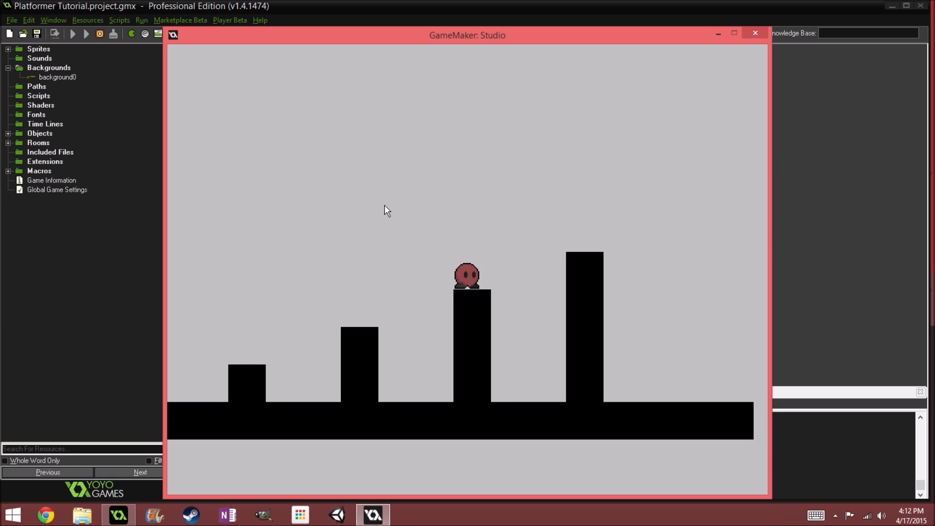
key("Right")
key("space")
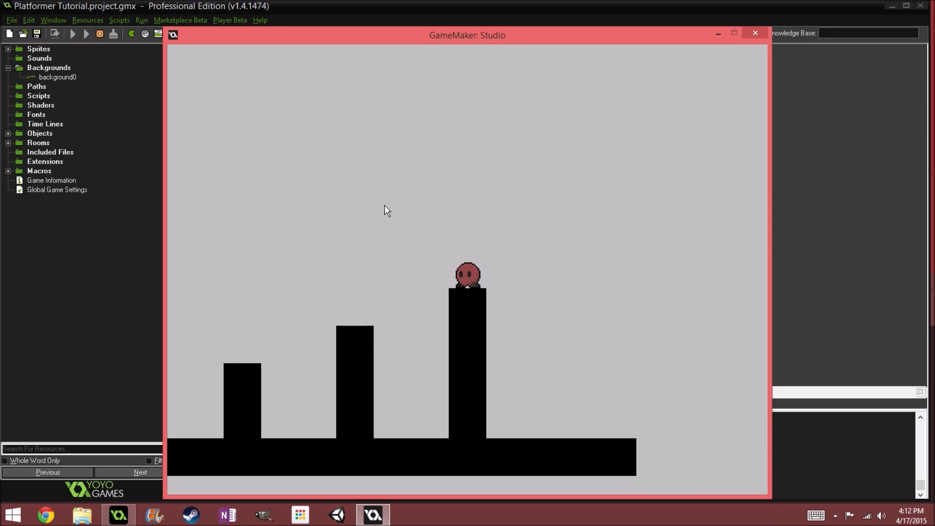
key("space")
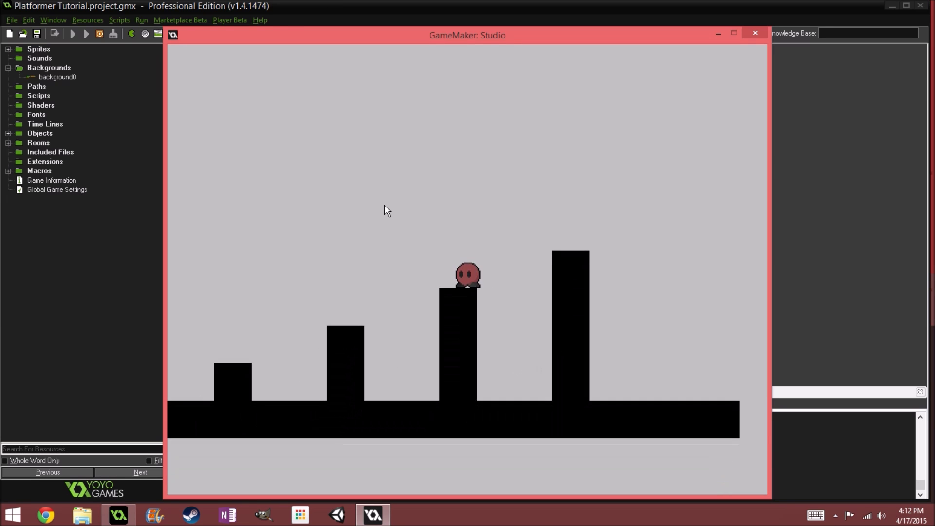
key("Left")
key("space")
key("Left")
key("space")
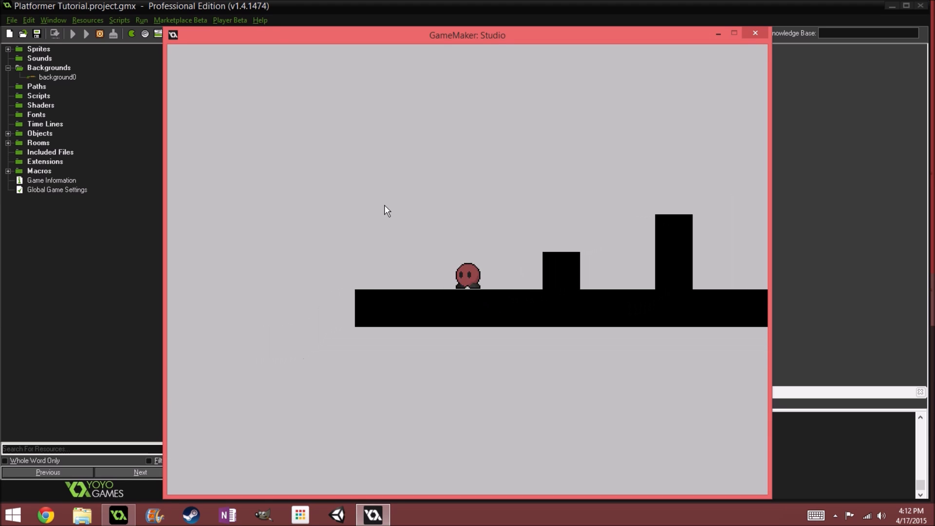
key("Right")
key("space")
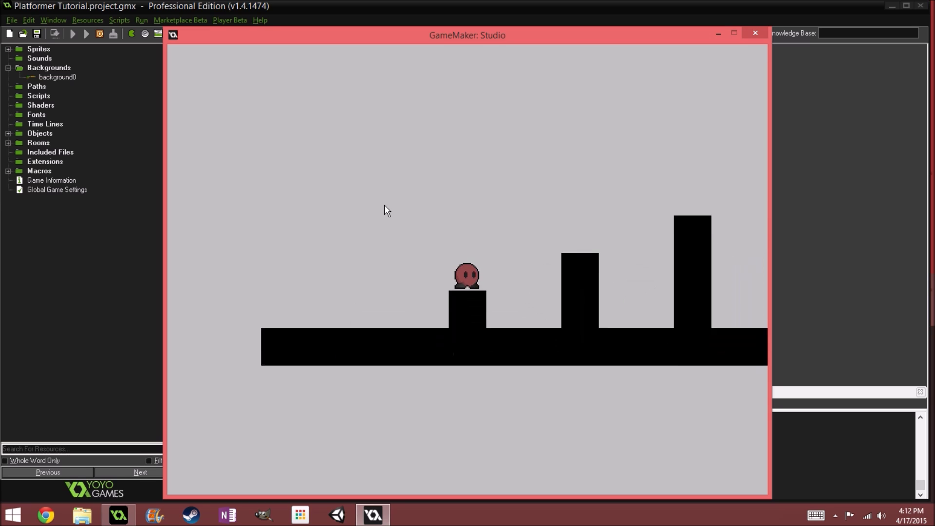
key("Left")
key("space")
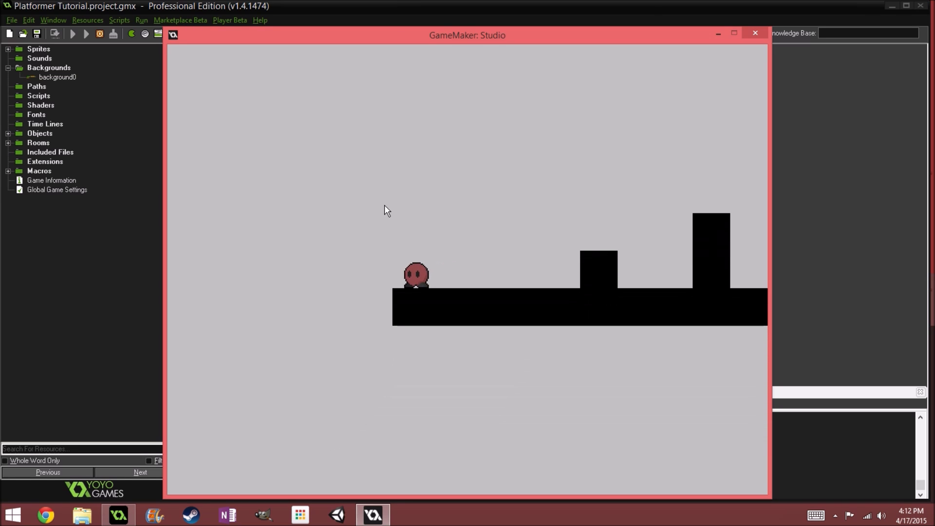
key("Right")
key("space")
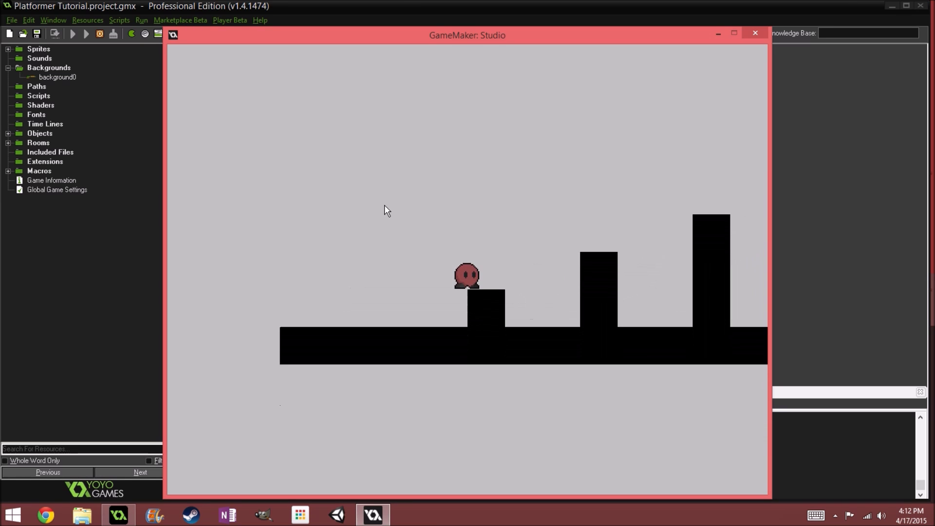
key("Right")
key("space")
key("space")
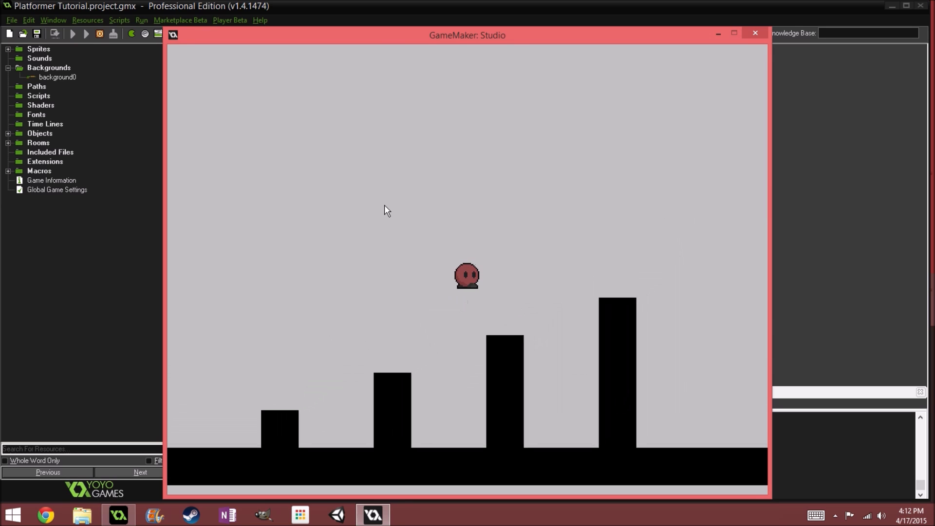
key("space")
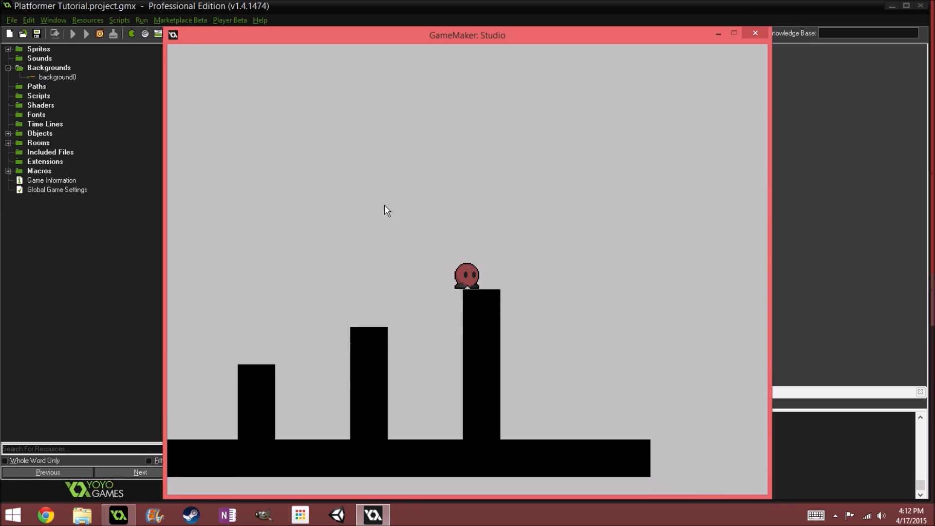
key("Right")
key("Right")
key("Left")
key("space")
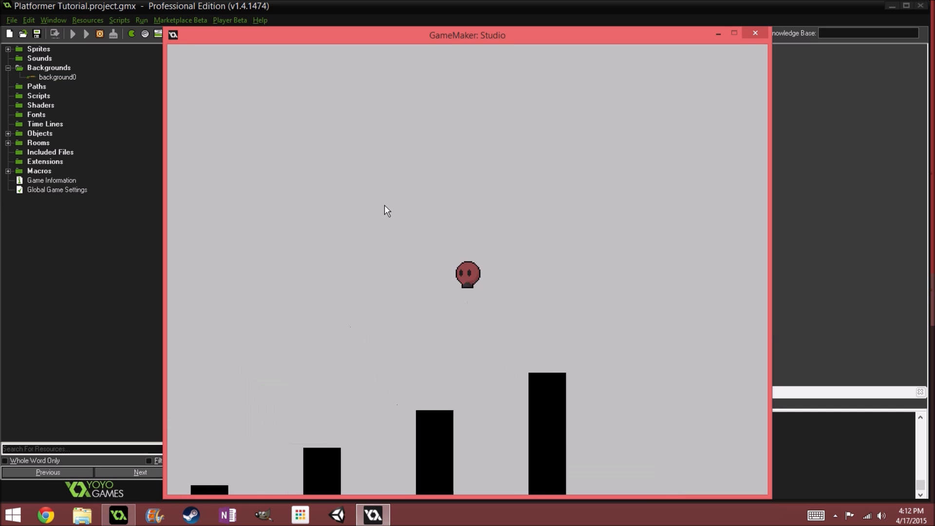
key("Left")
key("space")
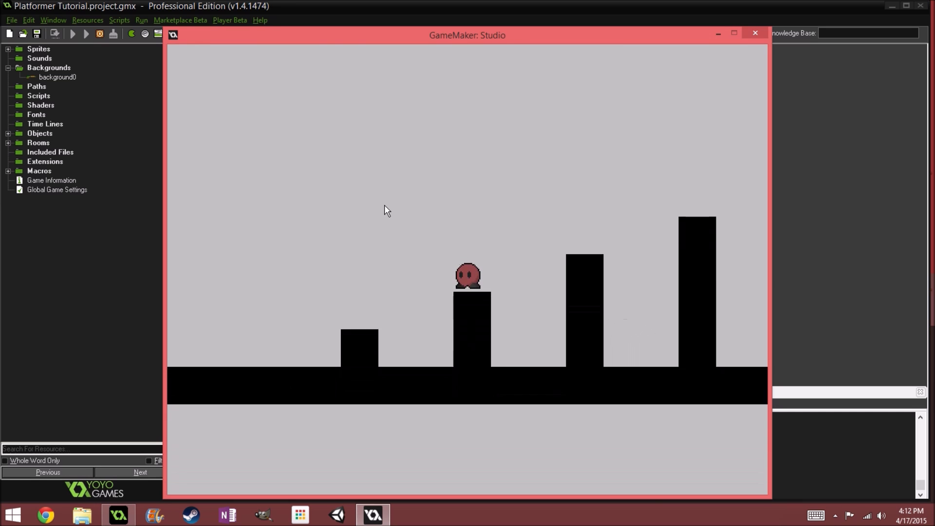
key("space")
key("Left")
key("space")
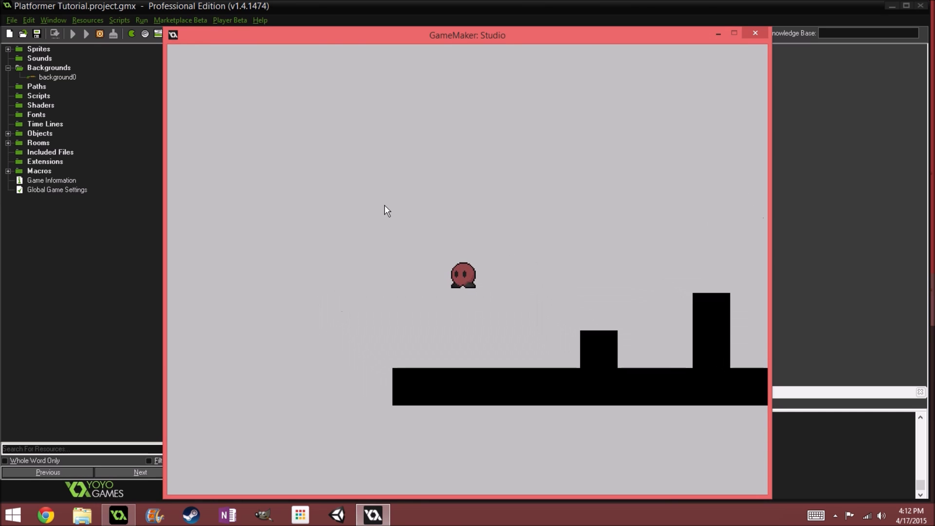
key("Right")
key("space")
key("Left")
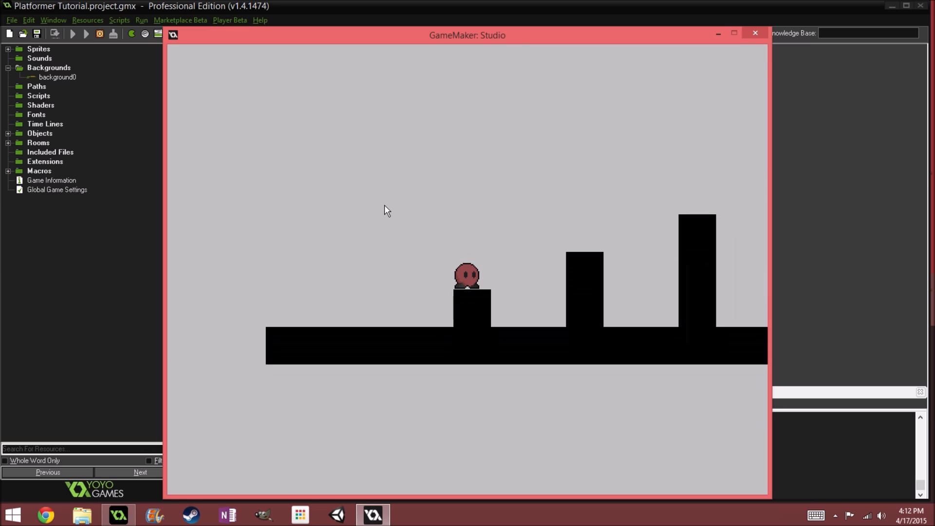
key("Right")
key("space")
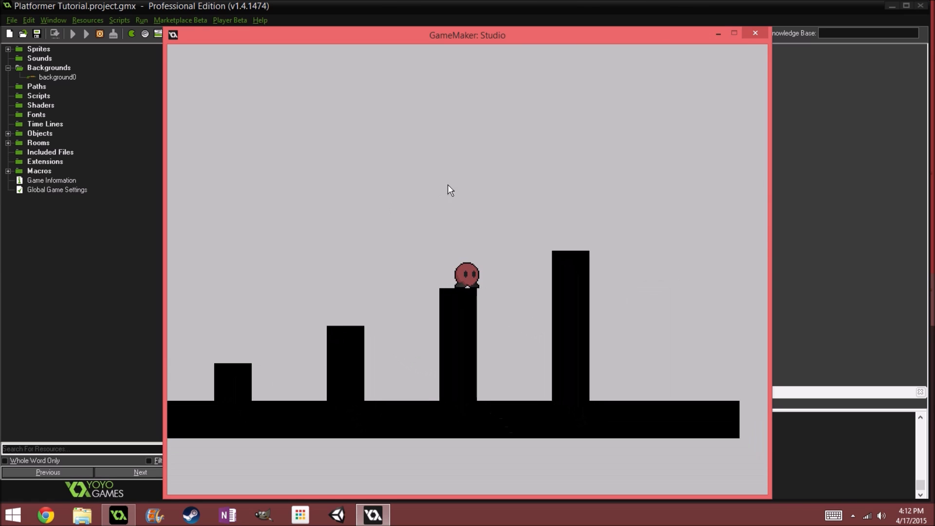
key("space")
key("space")
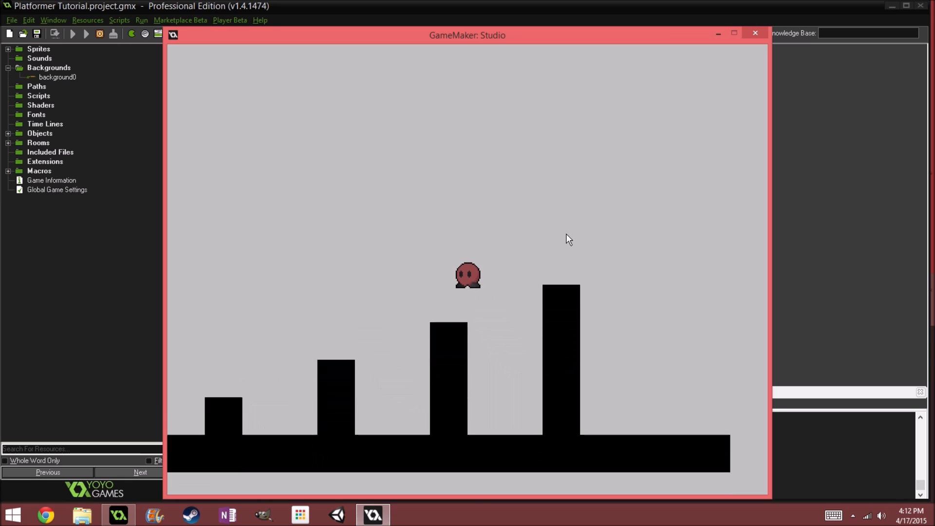
key("space")
key("Left")
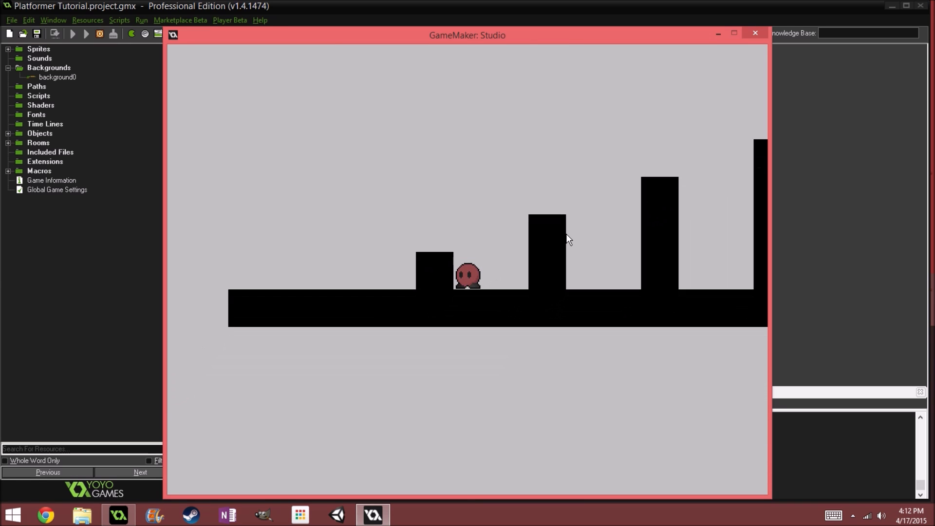
key("Right")
key("space")
key("Left")
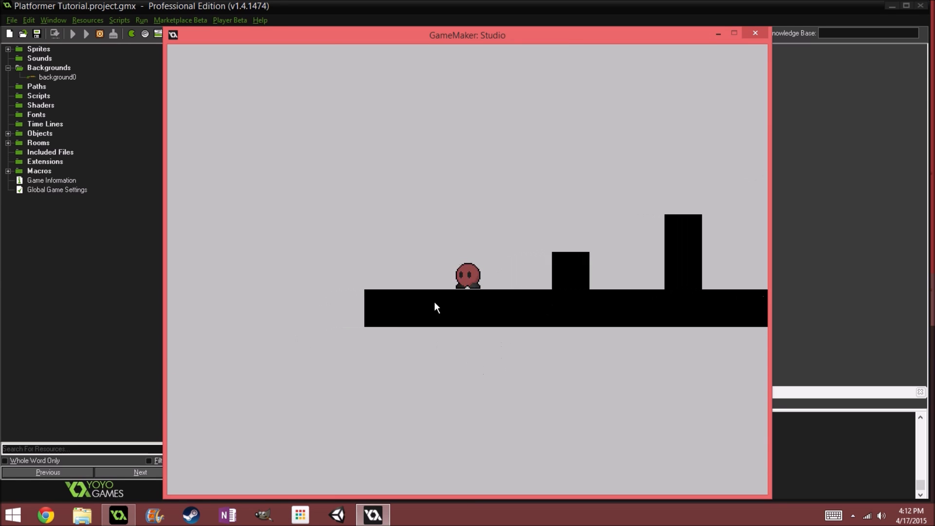
key("space")
key("Right")
key("space")
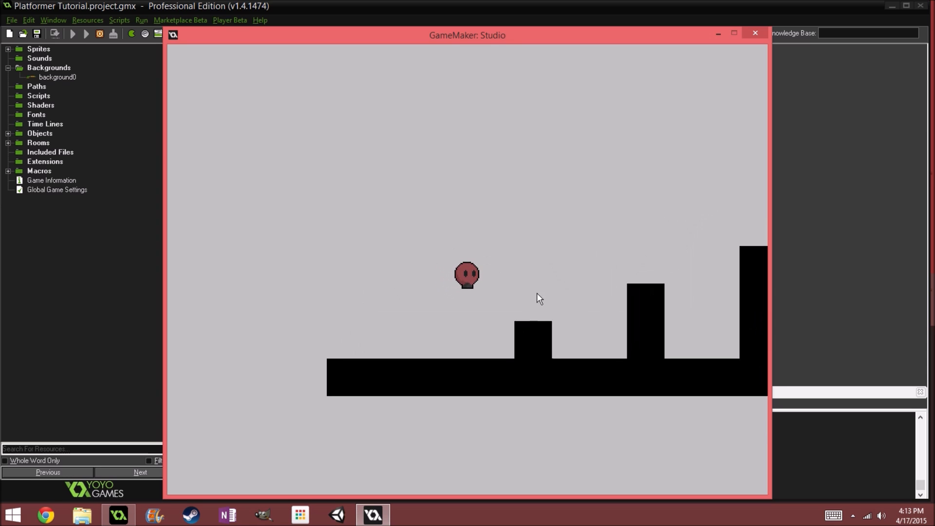
key("space")
key("Right")
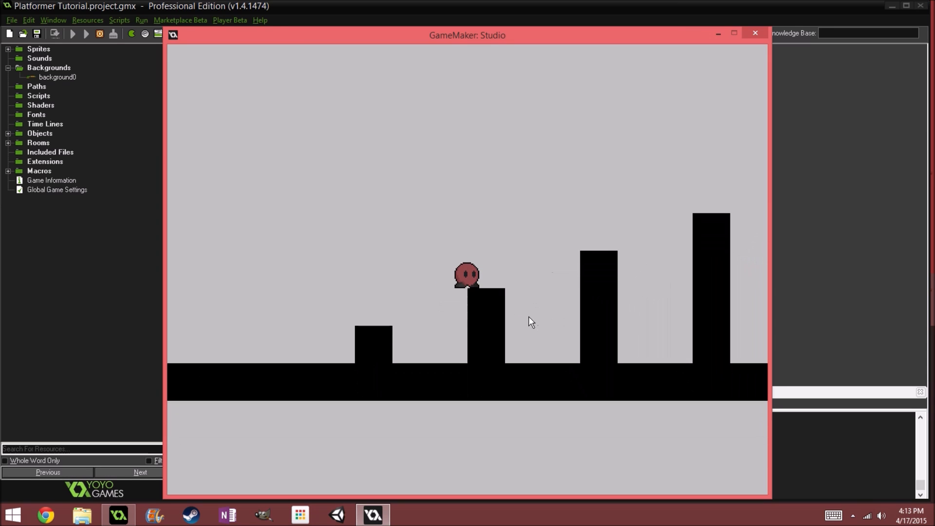
key("space")
key("Right")
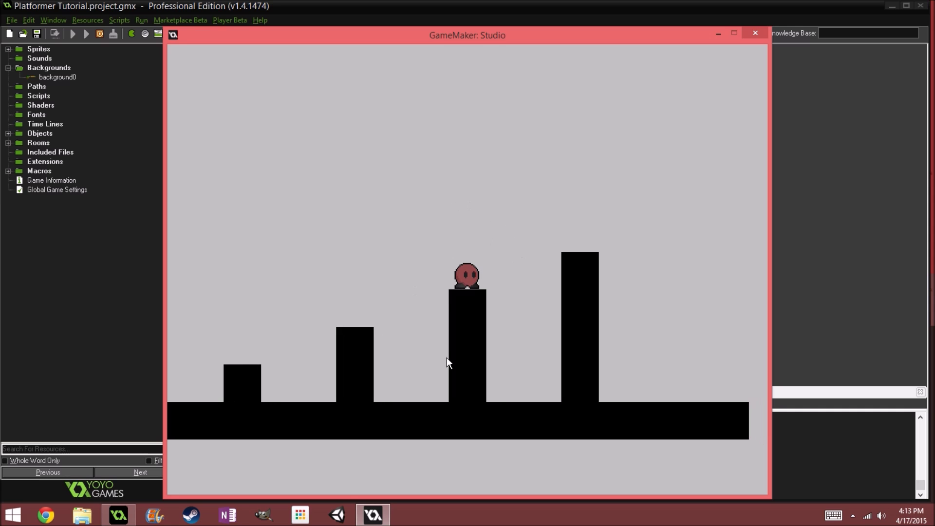
key("Left")
key("space")
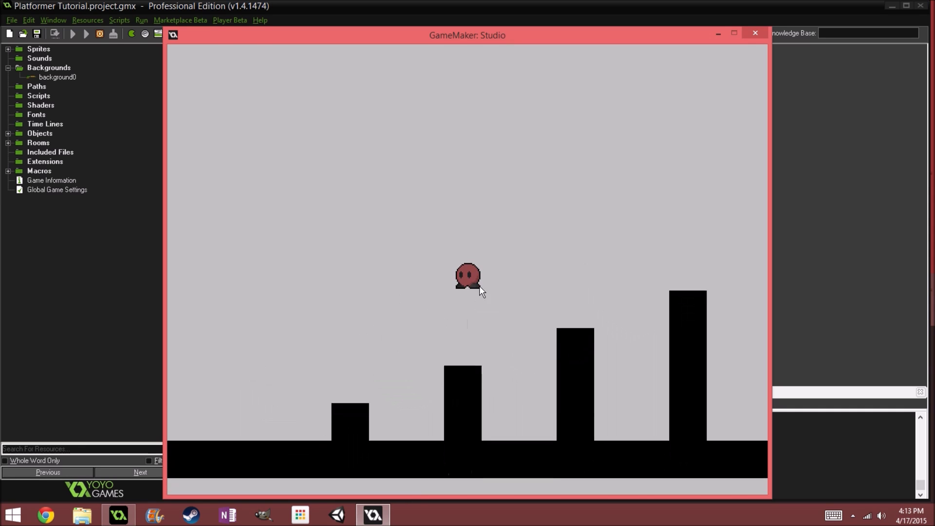
key("space")
key("Left")
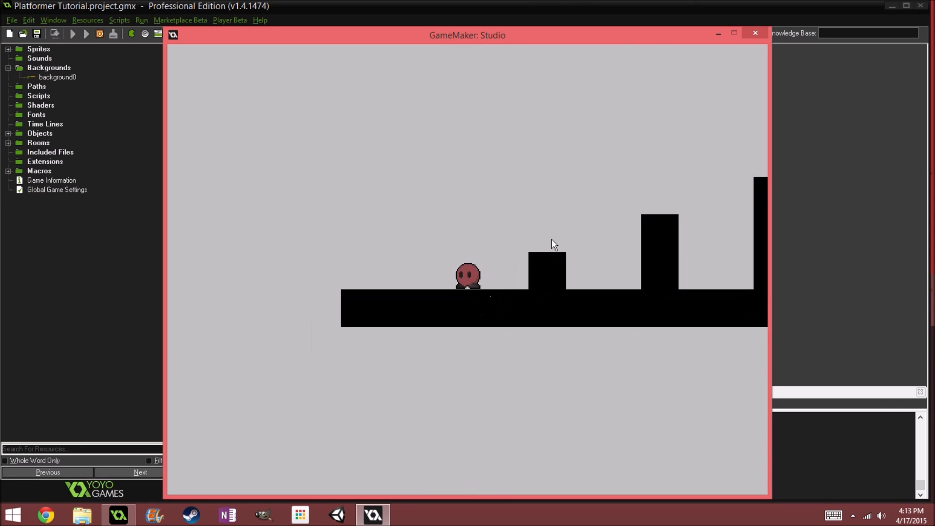
left_click(755, 33)
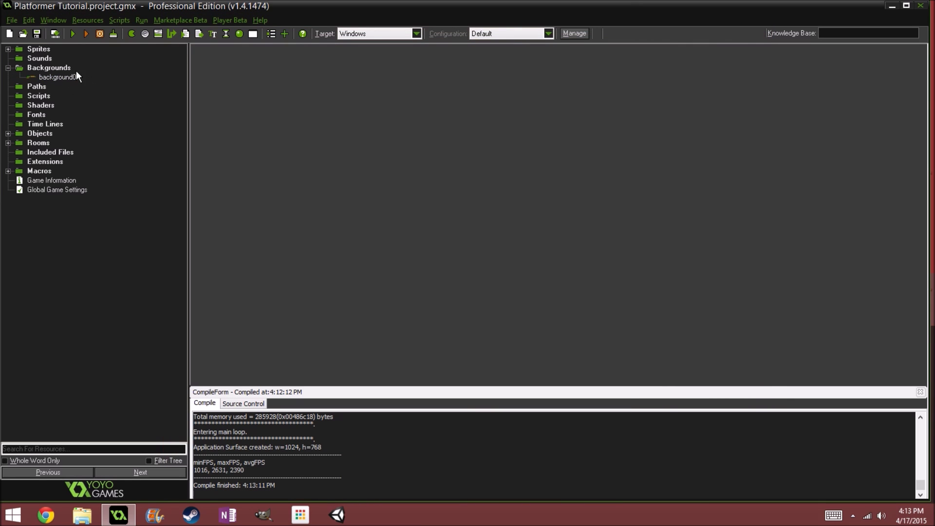
Step: Rename background0 to Tile_Set_1 and enable its use as a tile set, keeping 16 by 16 tiles
double_click(57, 77)
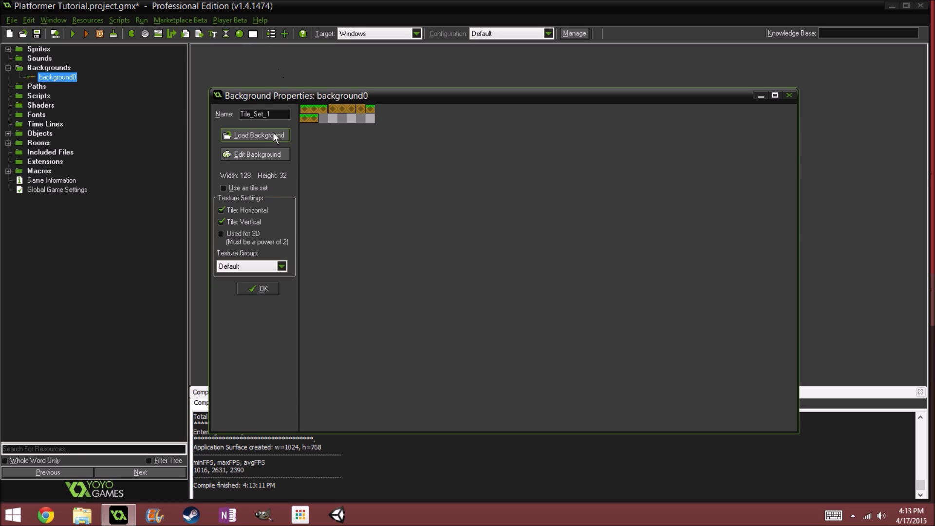
mouse_move(307, 97)
left_mouse_down()
mouse_move(358, 82)
mouse_move(212, 16)
mouse_move(357, 111)
mouse_move(324, 91)
left_mouse_up()
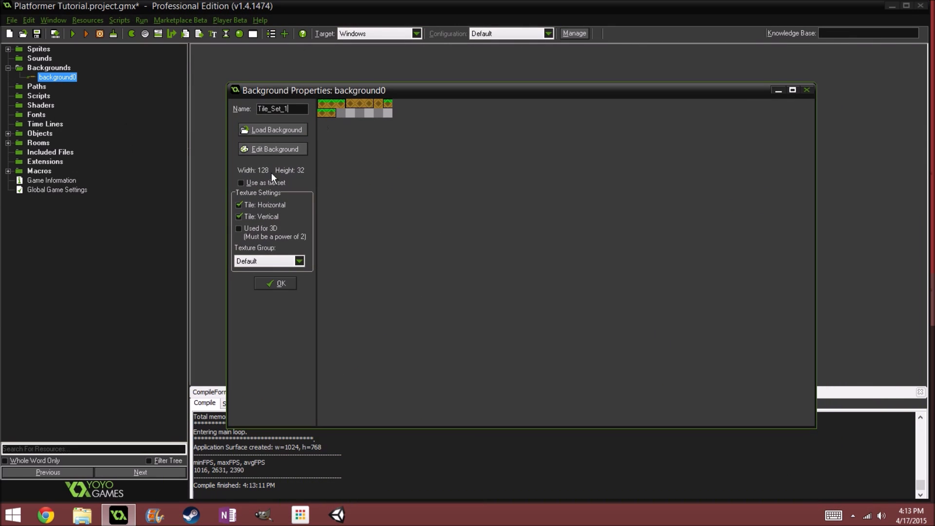
left_click(240, 181)
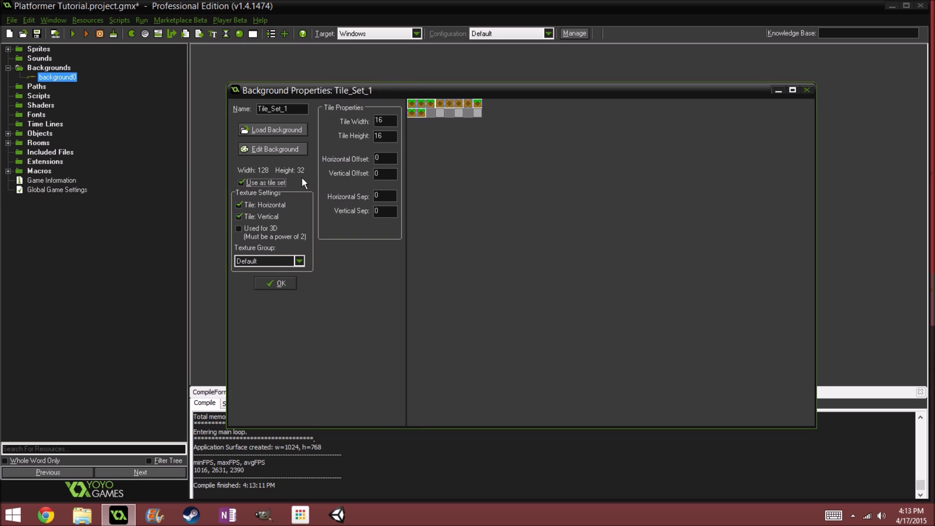
double_click(387, 121)
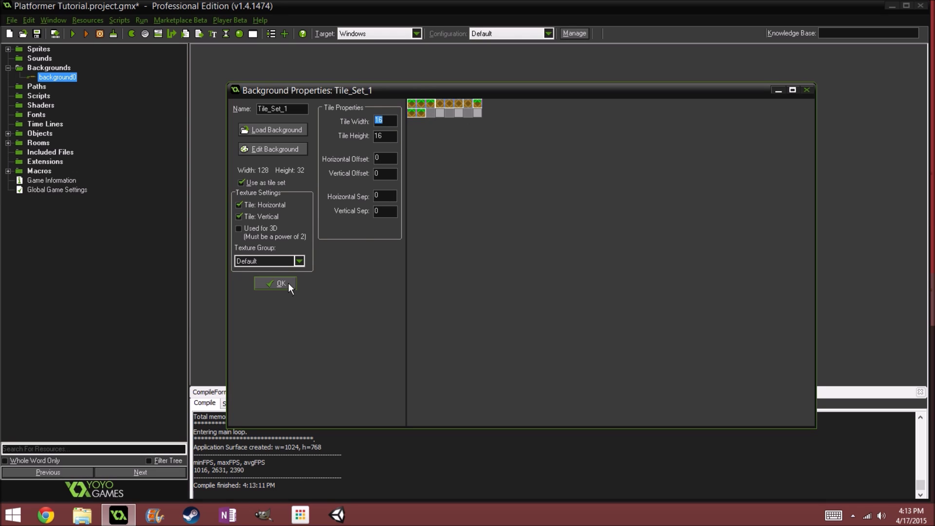
left_click(275, 283)
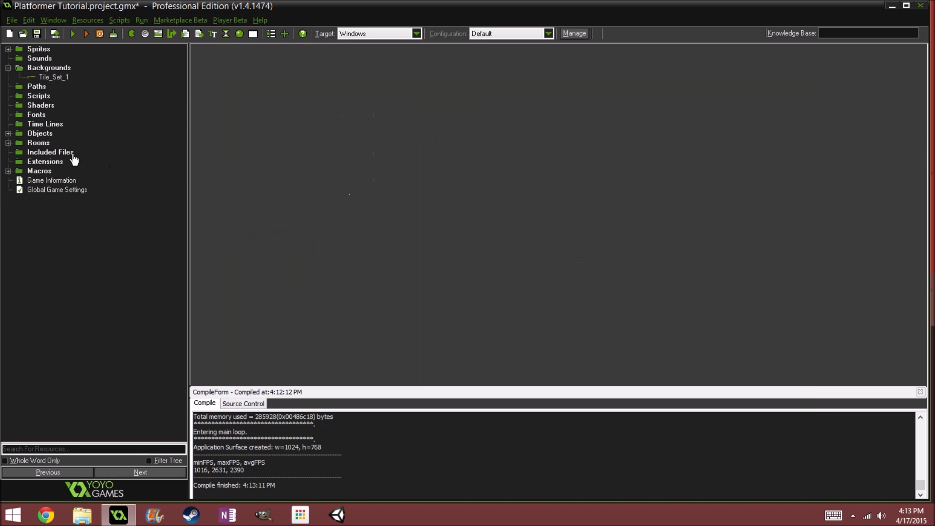
Step: Open the properties of Obj_Solid and the room editor for room0
double_click(40, 136)
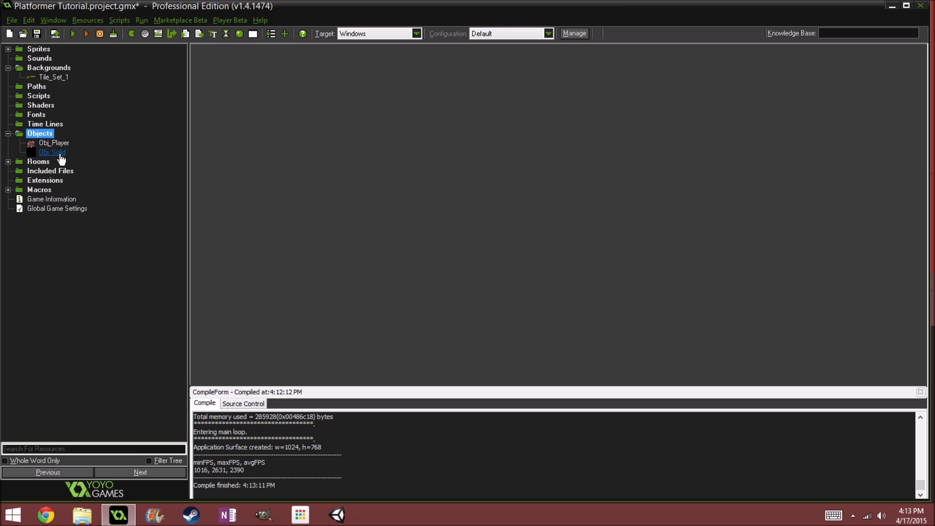
double_click(59, 153)
double_click(46, 162)
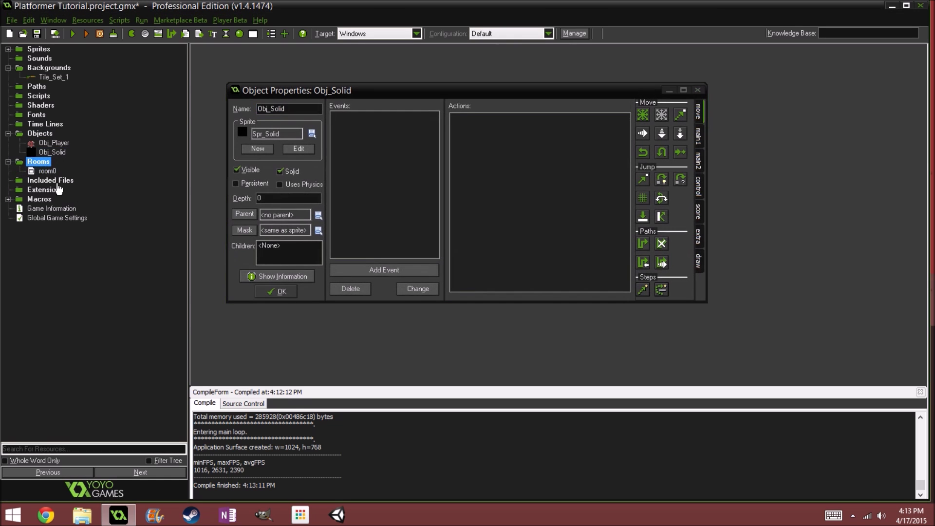
double_click(47, 171)
middle_click_drag(378, 444, 332, 306)
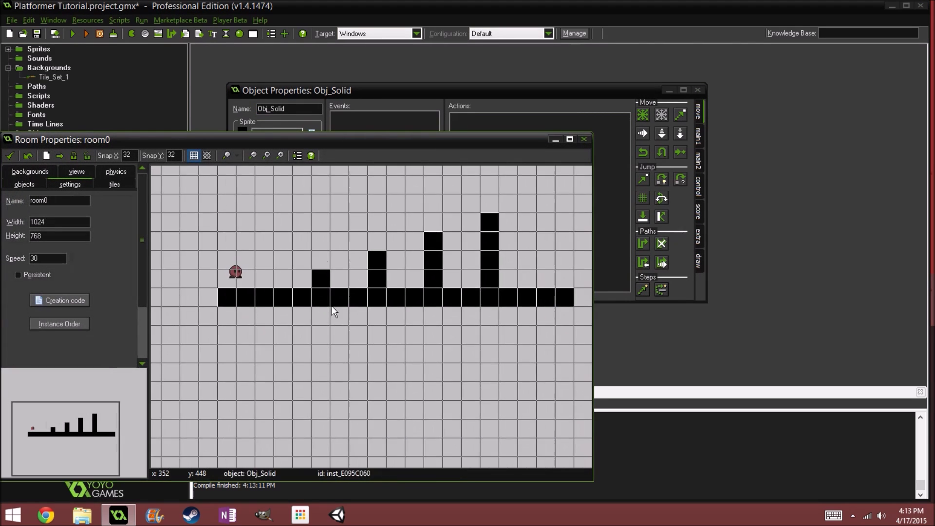
Step: Make Obj_Solid invisible, confirm its properties and return to room0
left_click(464, 87)
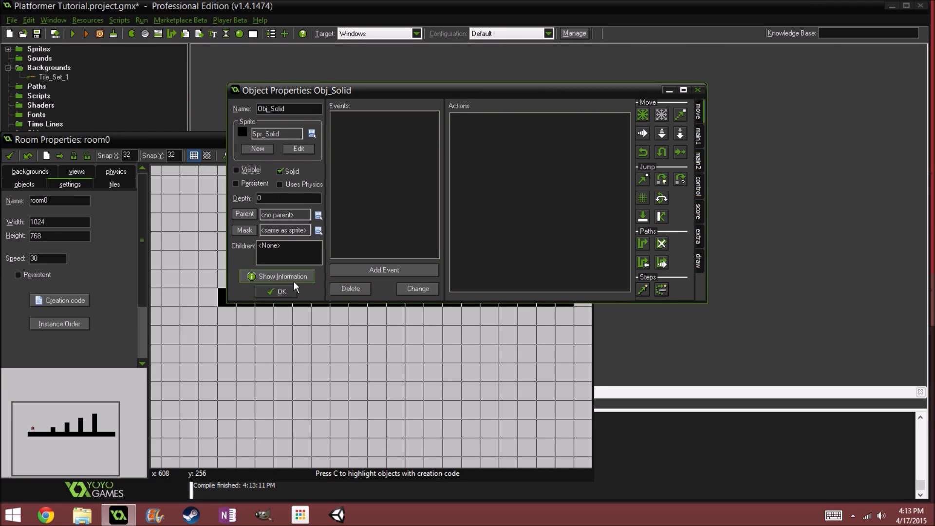
left_click(278, 291)
middle_click_drag(436, 229, 354, 234)
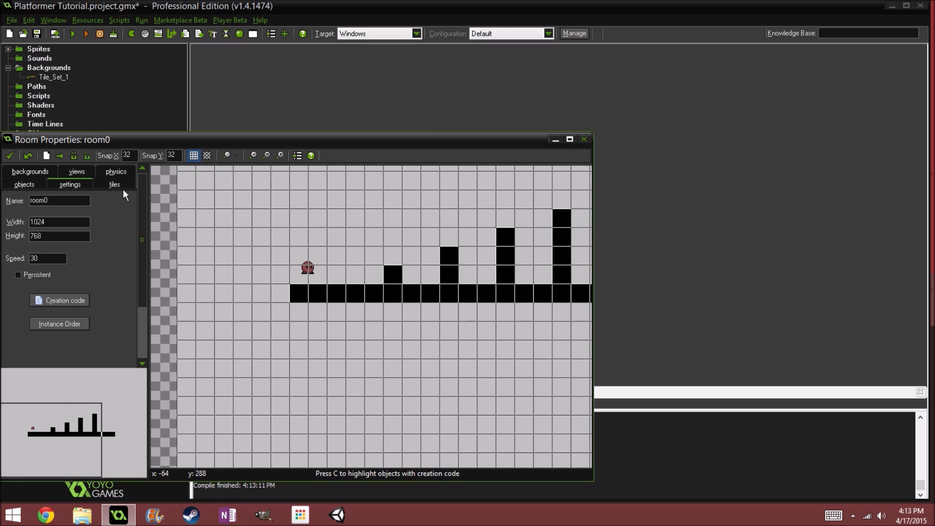
Step: Maximize the room0 editor, show its tile settings and choose Tile_Set_1 as the tile source
left_click(115, 184)
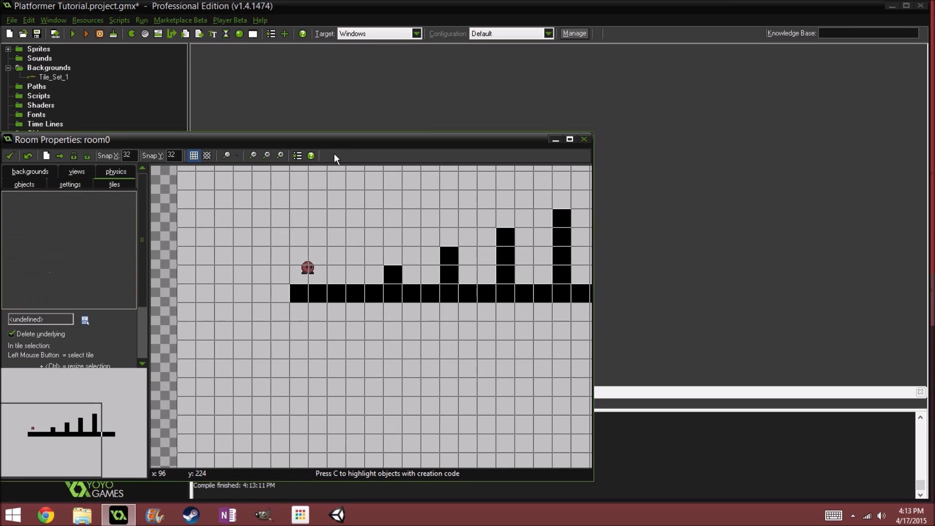
left_click_drag(344, 142, 497, 103)
double_click(497, 102)
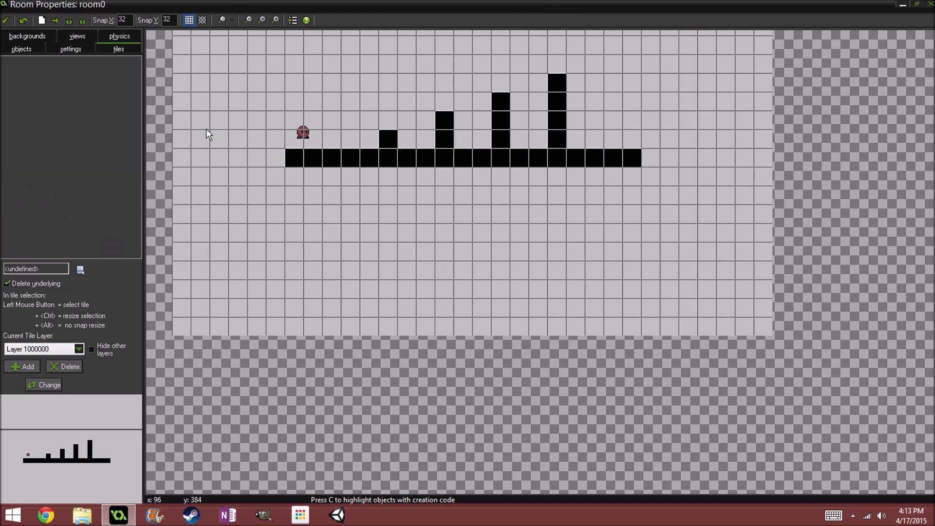
left_click(79, 271)
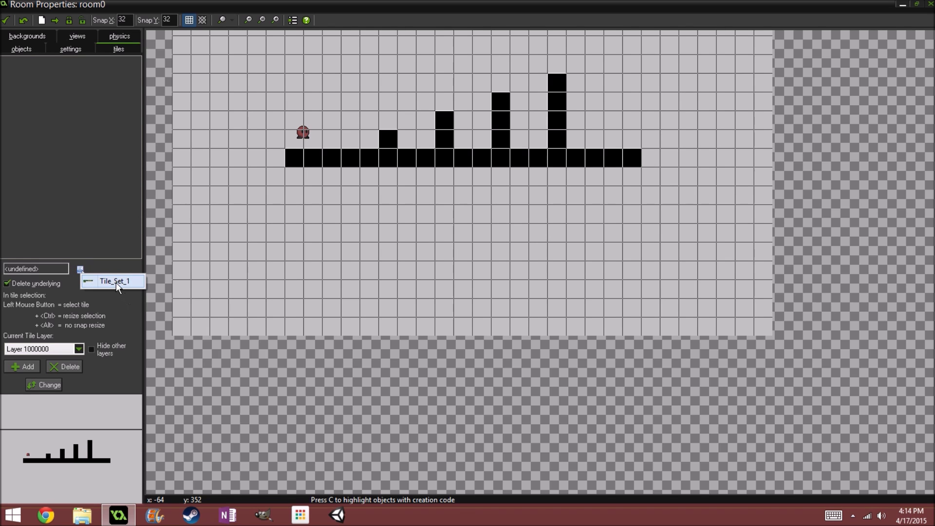
left_click(116, 281)
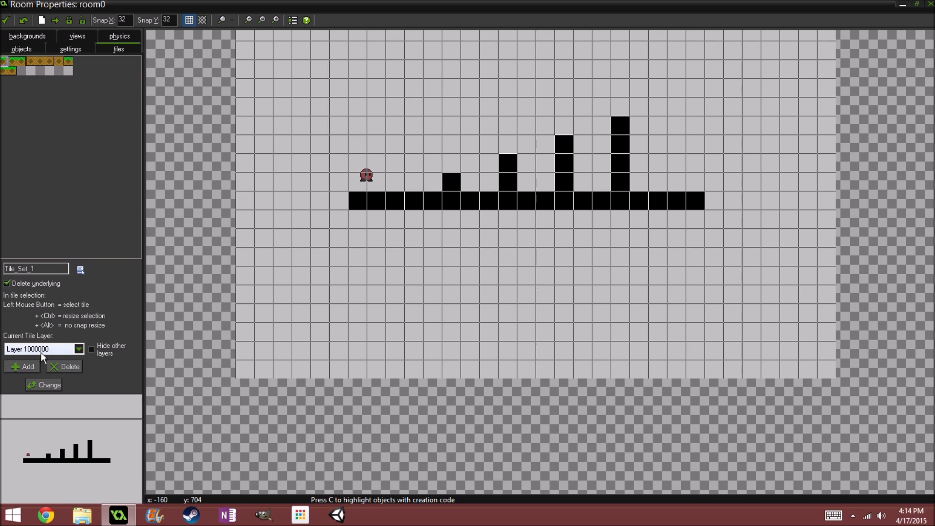
Step: Change the current tile layer's depth to -100
left_click(36, 384)
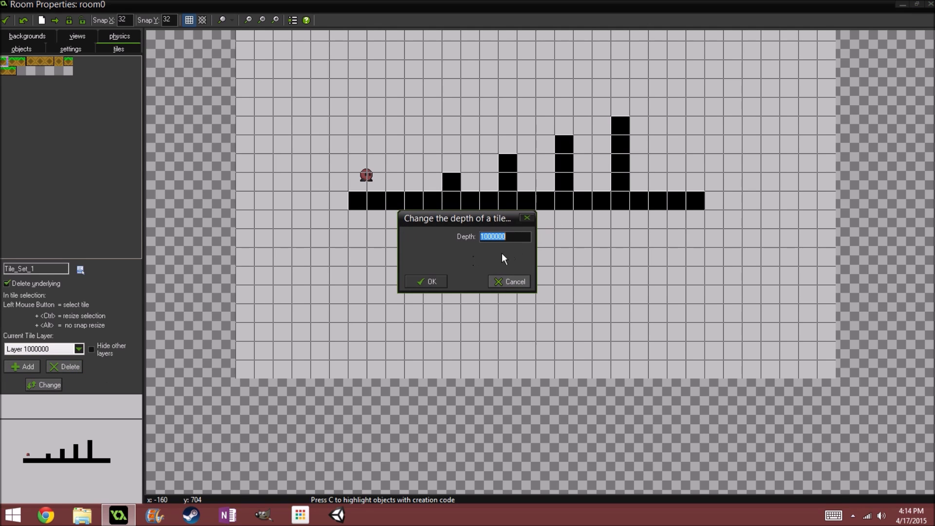
type("100-100")
left_click(429, 283)
scroll(359, 146, "up", 2)
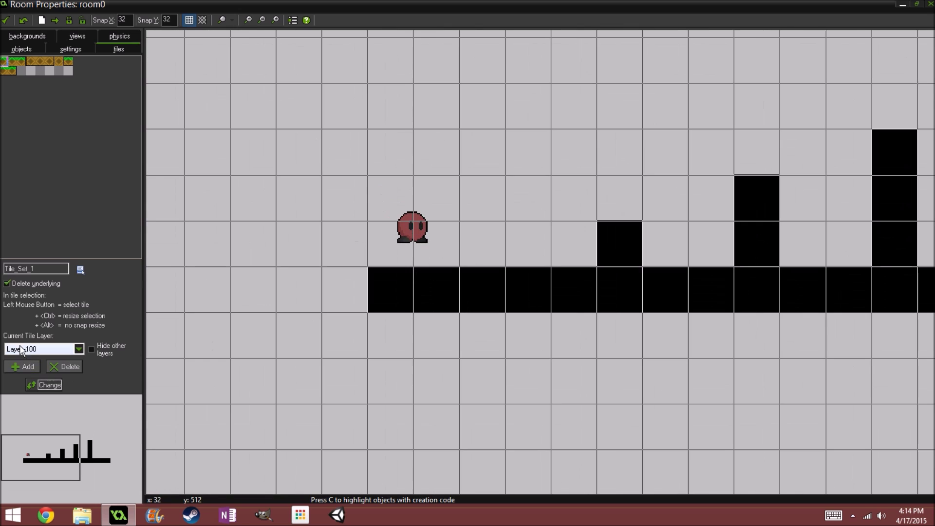
Step: Set the current tile layer's depth to 100 and confirm the room's properties
left_click(41, 384)
type("100")
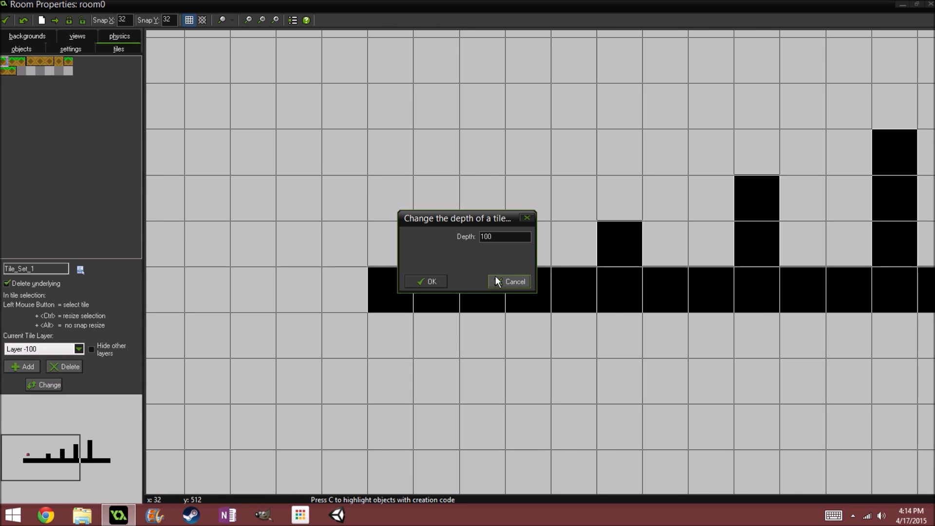
left_click(424, 282)
scroll(376, 217, "up", 2)
middle_click_drag(437, 263, 336, 227)
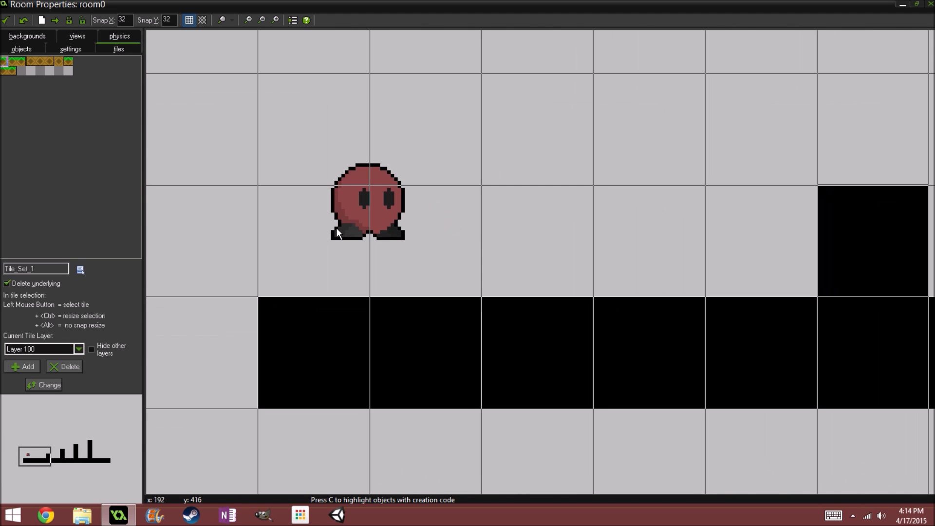
scroll(308, 242, "down", 2)
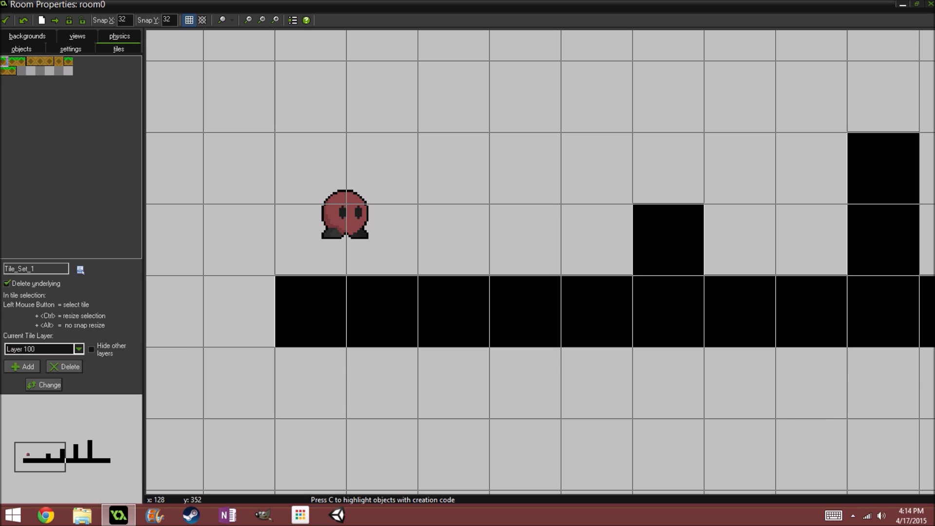
left_click(6, 20)
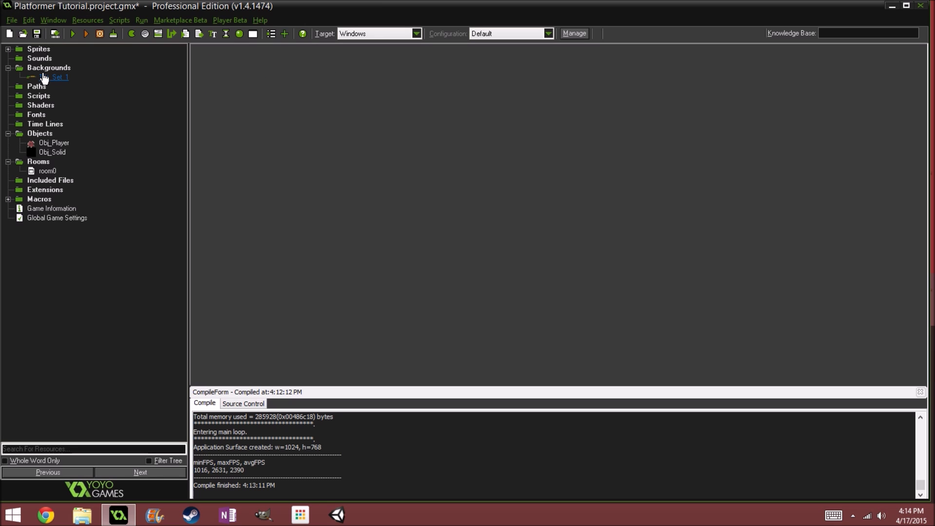
Step: Open the only frame of the Spr_Solid sprite in the image editor
double_click(39, 49)
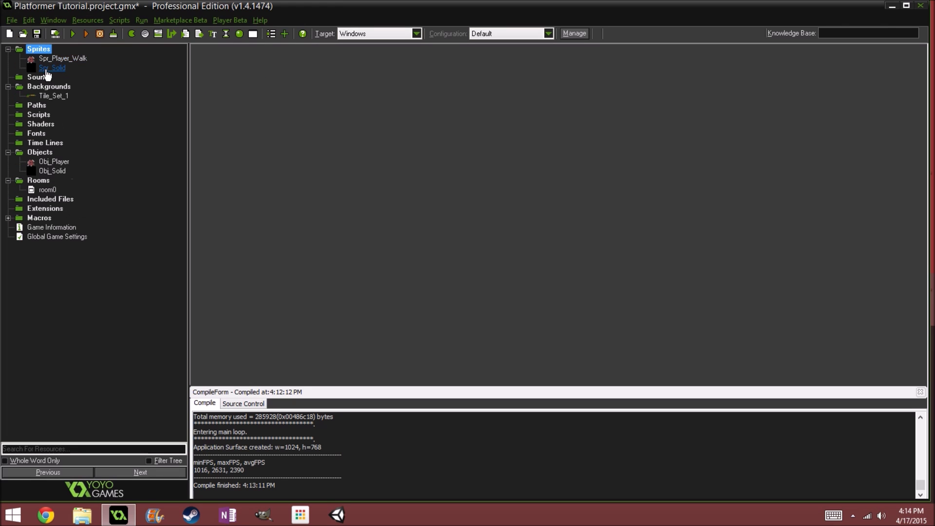
double_click(49, 69)
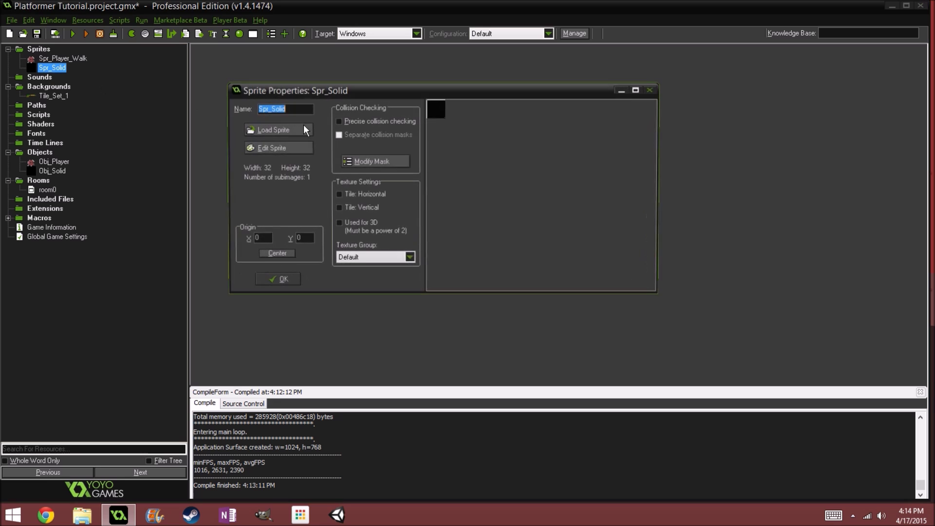
left_click(284, 147)
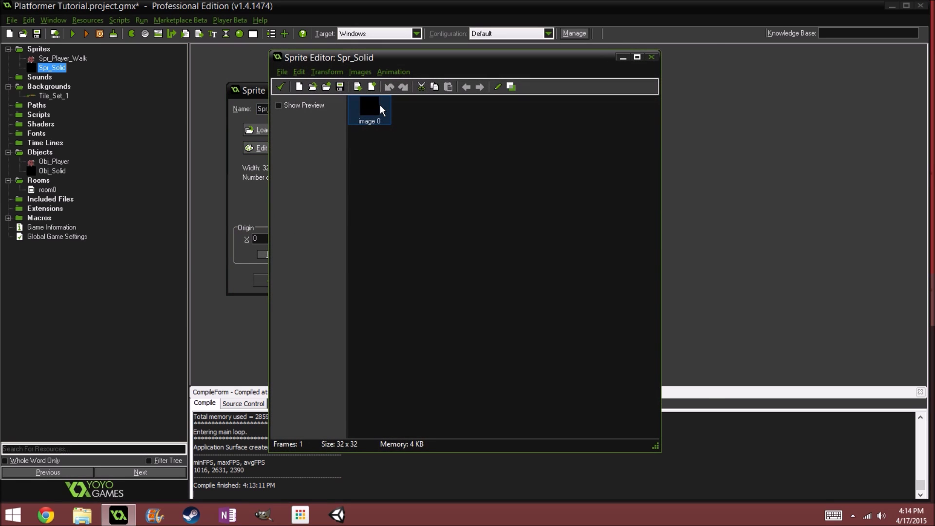
double_click(381, 107)
Step: Erase the whole black fill of the Spr_Solid image so the canvas is empty
scroll(355, 137, "up", 3)
scroll(369, 132, "down", 2)
left_click(256, 84)
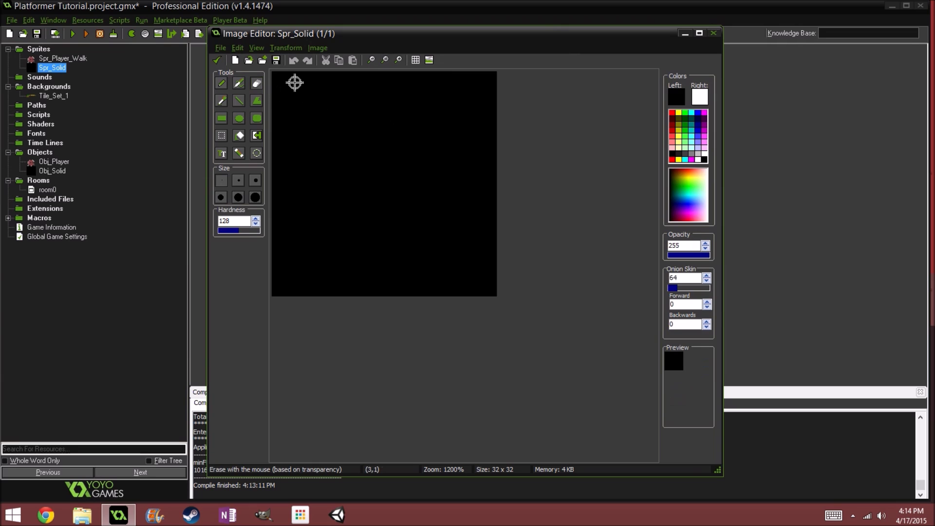
mouse_move(275, 76)
left_mouse_down()
mouse_move(286, 228)
mouse_move(292, 198)
mouse_move(299, 204)
left_mouse_up()
key("ctrl+a")
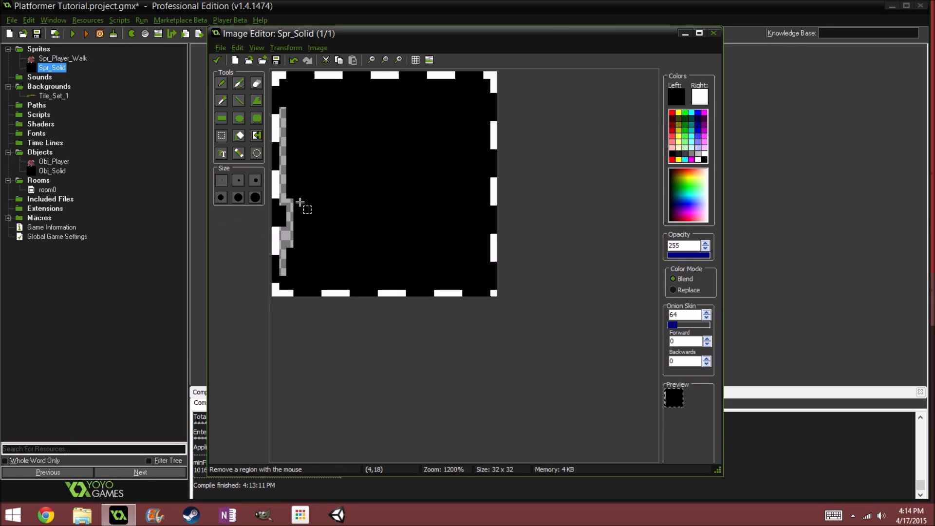
key("Delete")
Step: Set the drawing opacity to 100 and flood-fill the empty Spr_Solid image with translucent black
left_click(221, 84)
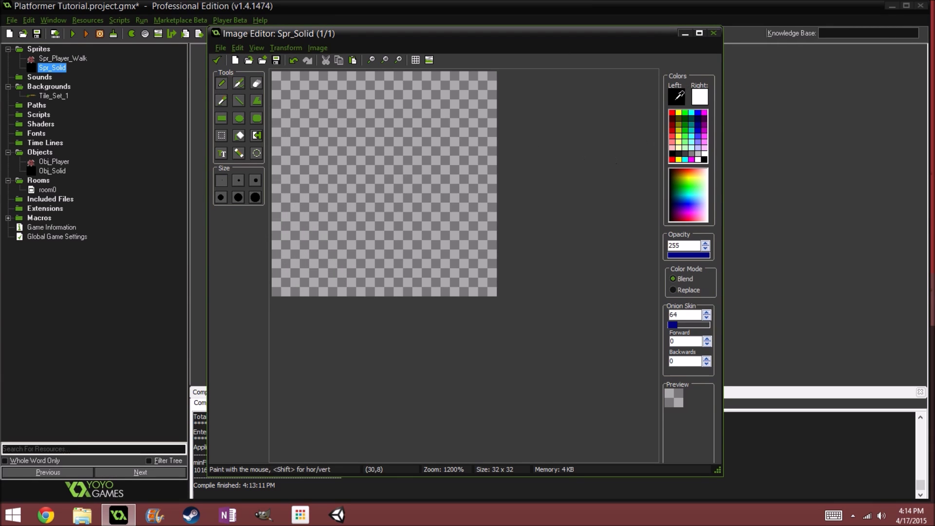
left_click(686, 246)
key("BackSpace")
key("BackSpace")
key("BackSpace")
type("100")
left_click(239, 83)
left_click(363, 139)
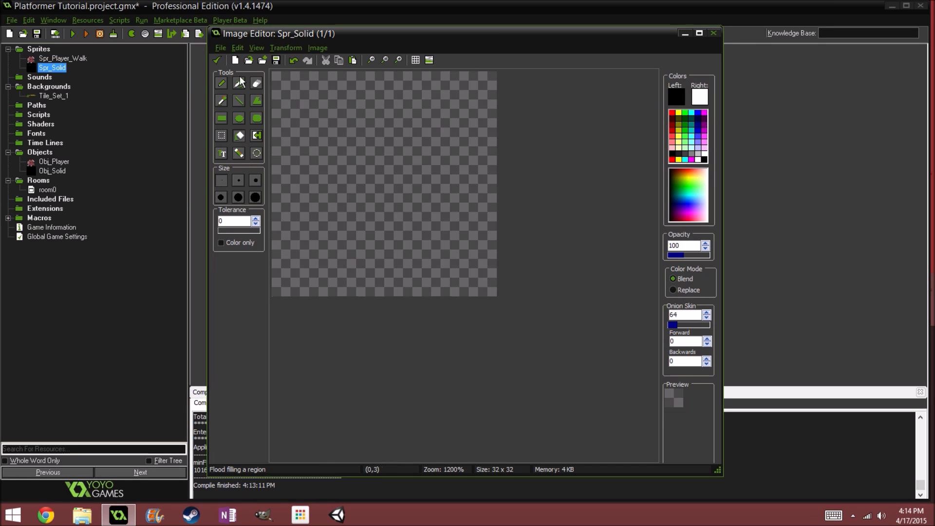
Step: Confirm the edited Spr_Solid image, the sprite editor and the sprite properties
left_click(218, 60)
left_click(279, 88)
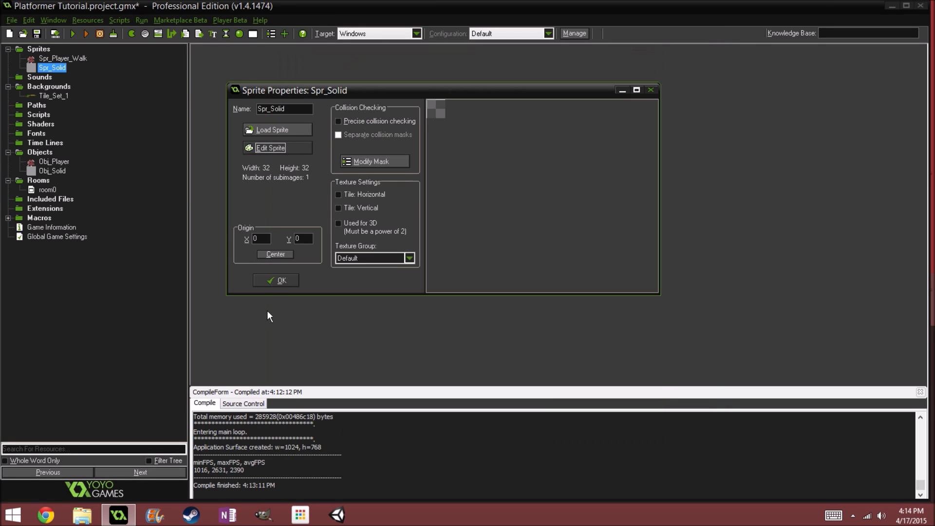
left_click(266, 281)
Step: Reopen room0 and choose Tile_Set_1 again as the source in its tile settings
double_click(47, 190)
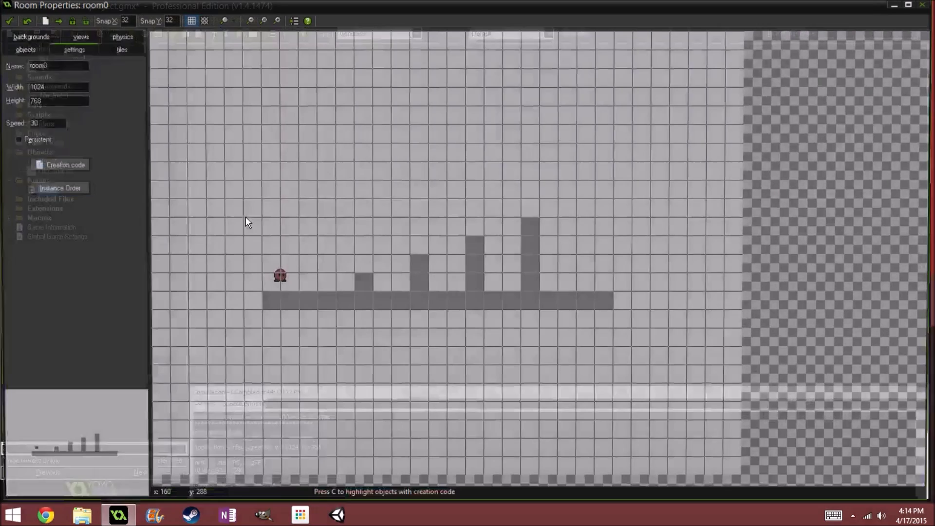
scroll(329, 214, "up", 3)
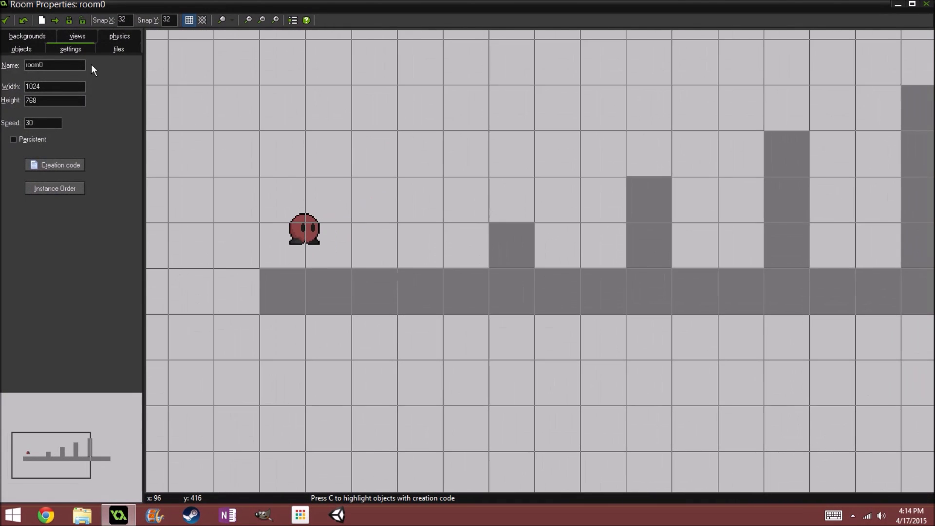
left_click(117, 49)
left_click(80, 268)
left_click(108, 271)
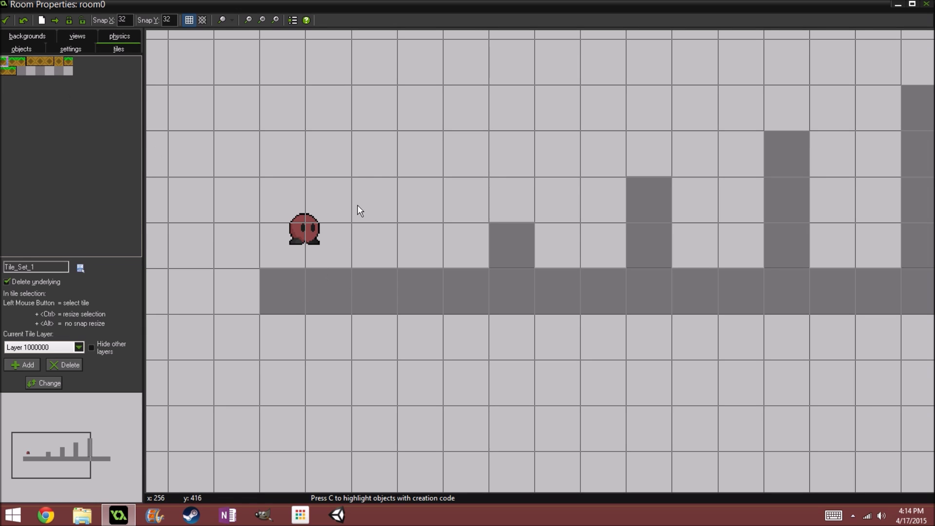
Step: Try placing a corner and a plain grass tile at the floor's left end with the 32-pixel grid, and remove both
left_click(273, 282)
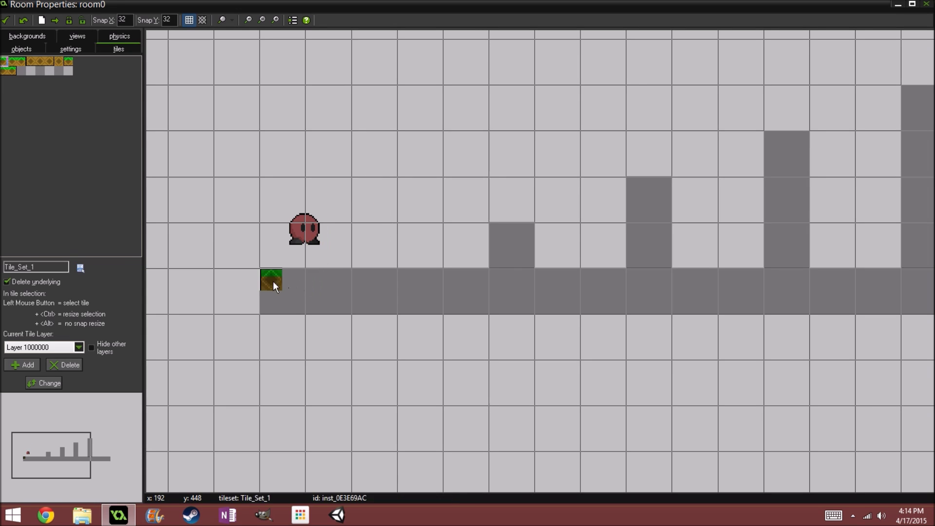
scroll(279, 276, "up", 5)
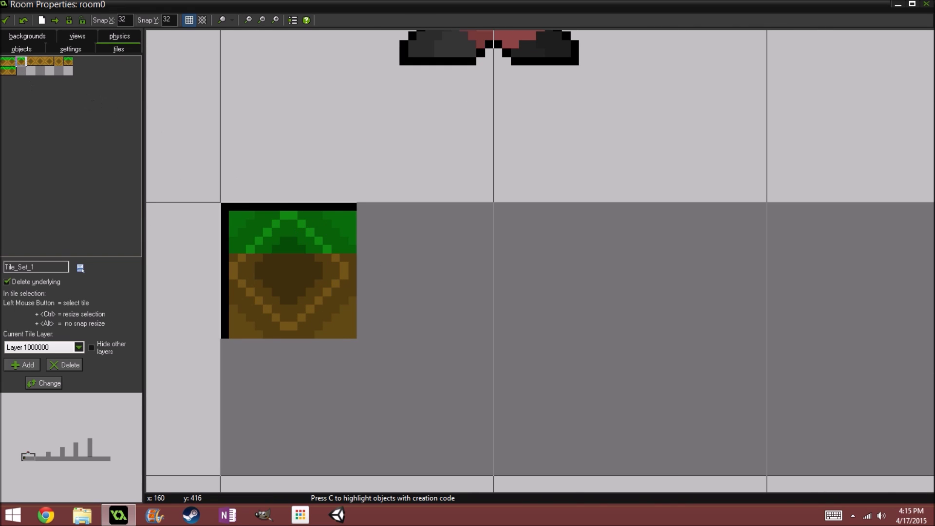
left_click(516, 288)
scroll(473, 273, "down", 1)
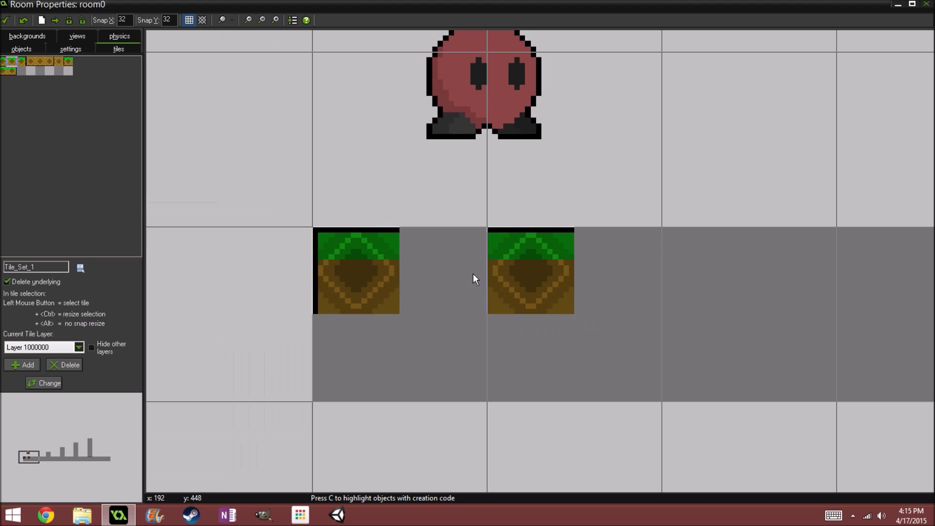
right_click(372, 266)
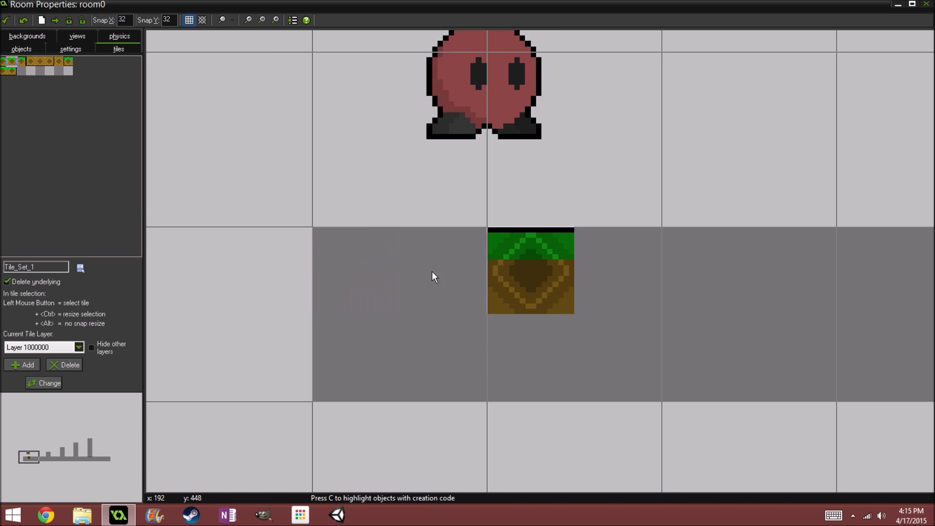
right_click(526, 268)
scroll(526, 267, "down", 1)
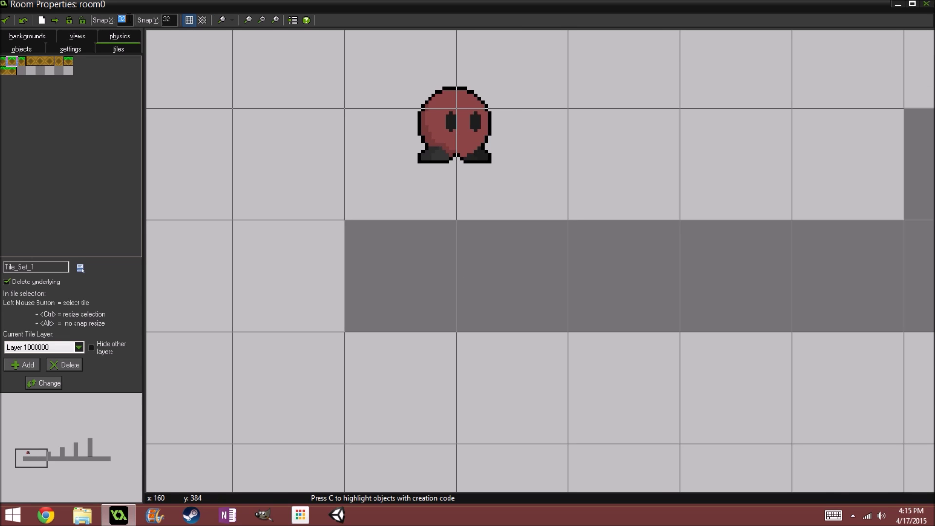
Step: Set the room's horizontal and vertical grid snap to 16
type("16")
double_click(168, 20)
type("1")
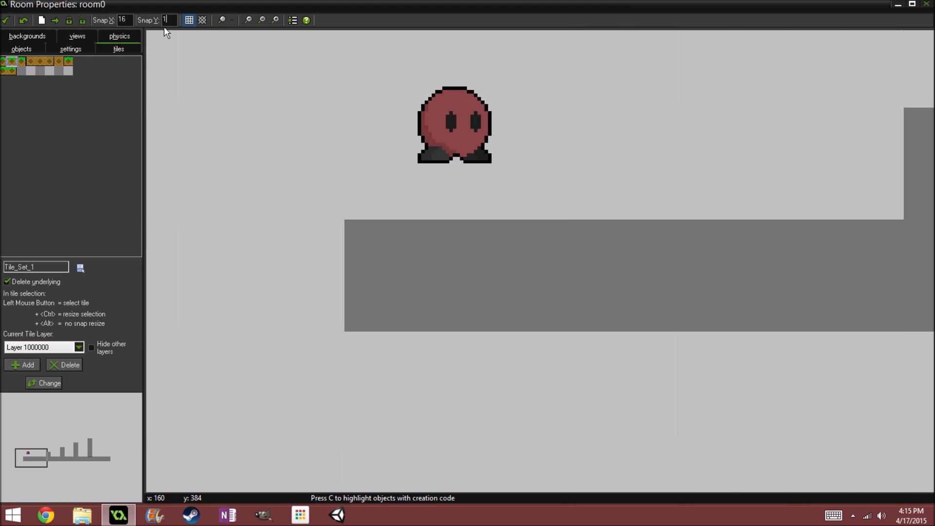
type("6")
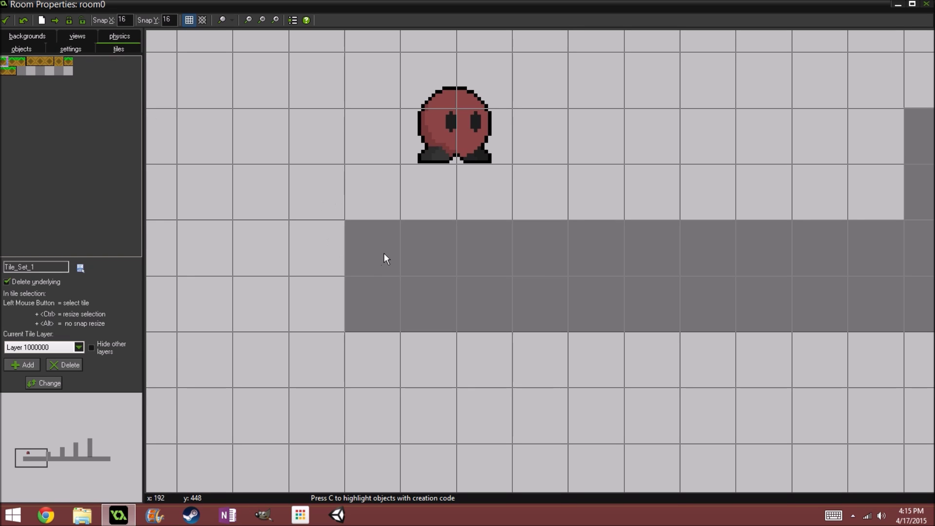
Step: Place the left-corner grass tile at the floor's left end and fill the floor's upper row with plain grass tiles up to the first pillar
left_click(384, 253)
left_click(13, 59)
scroll(195, 122, "down", 2)
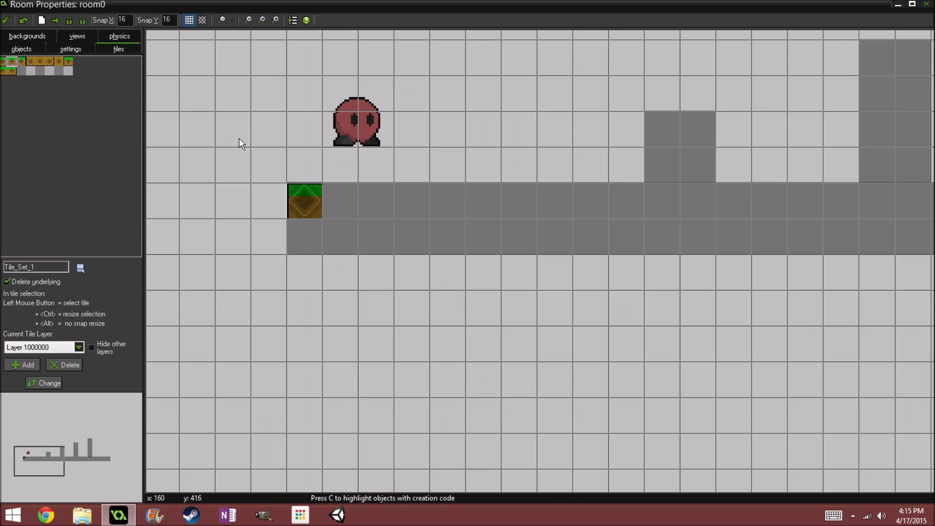
middle_click_drag(330, 166, 282, 189)
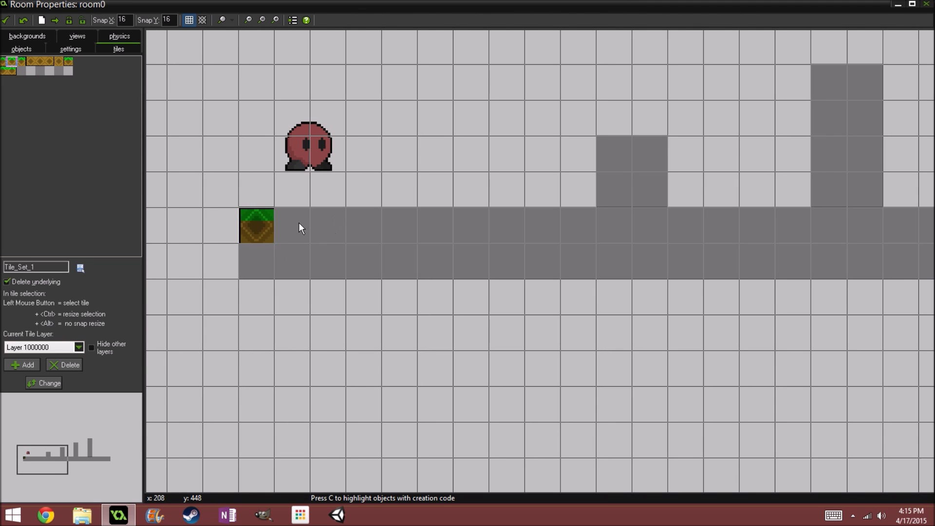
left_click_drag(400, 229, 562, 236, "shift")
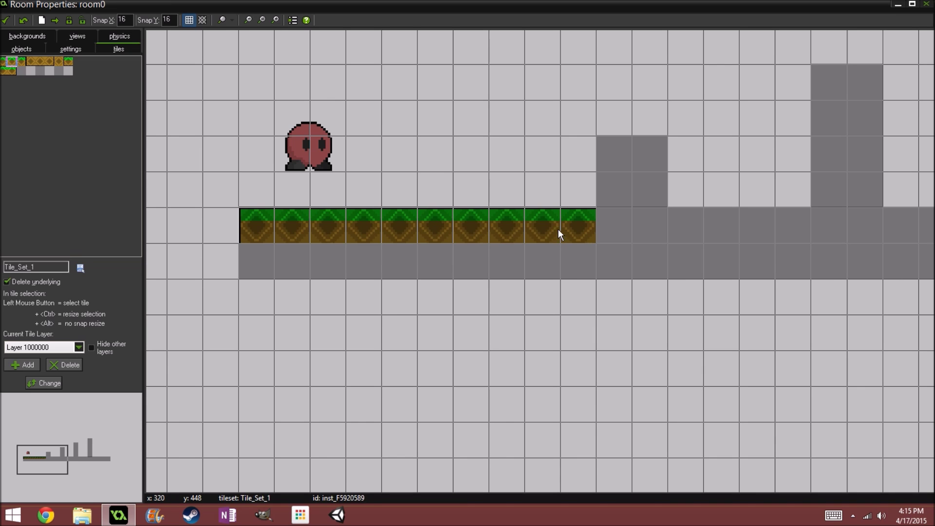
Step: Fill the floor's upper row with plain grass tiles between the first and second pillars and between the second and third
middle_click_drag(559, 229, 348, 261)
left_click(477, 273)
left_click_drag(480, 275, 542, 274, "shift")
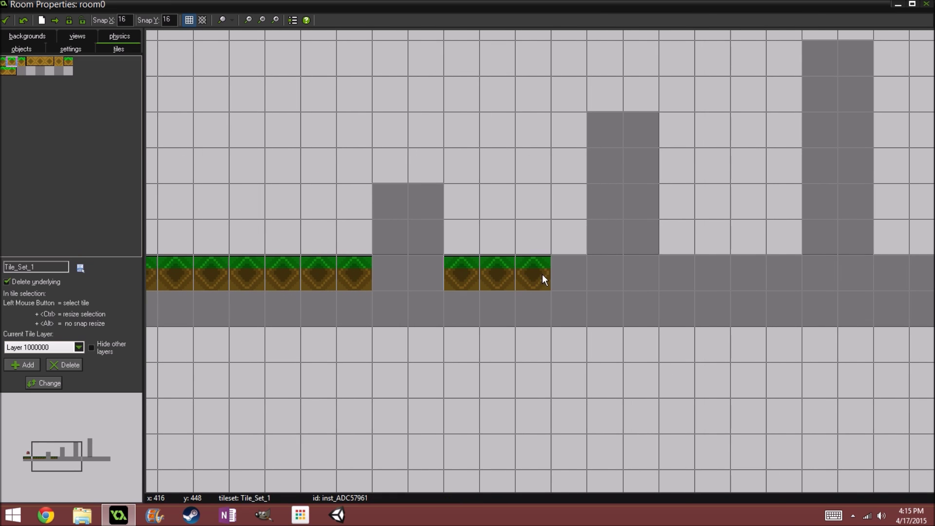
middle_click_drag(665, 197, 478, 300)
left_click_drag(478, 301, 574, 298, "shift")
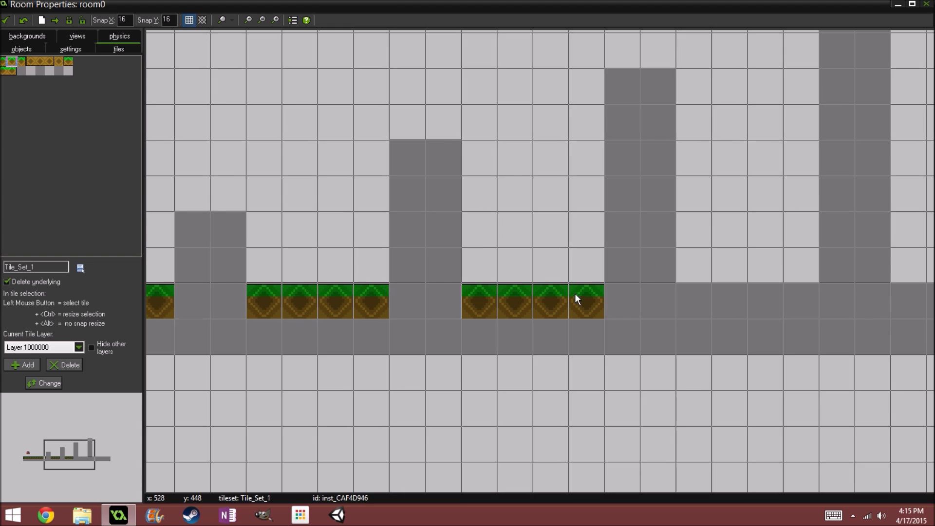
Step: Fill the floor's upper row with plain grass tiles between the third and fourth pillars and beyond the fourth, stopping one cell before the end
left_click(703, 300)
left_click_drag(704, 300, 798, 291, "shift")
middle_click_drag(797, 289, 448, 201)
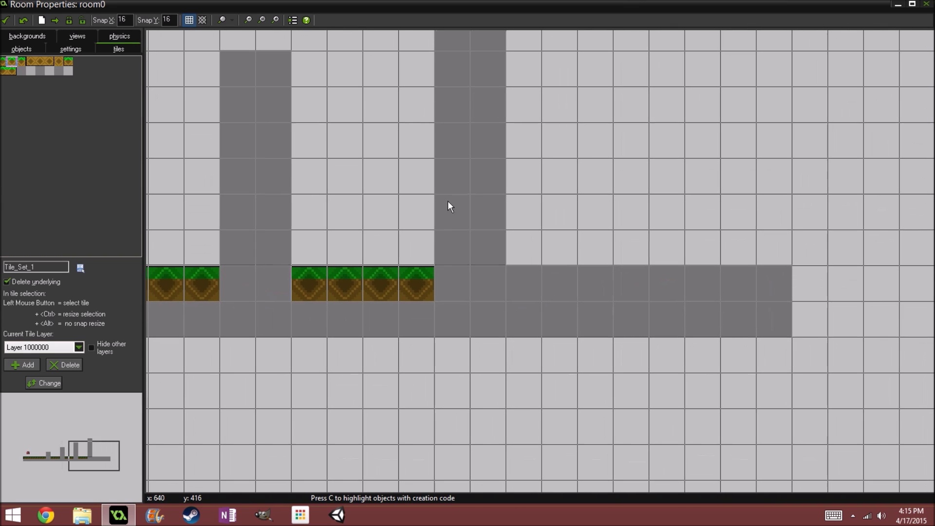
left_click_drag(524, 284, 729, 289, "shift")
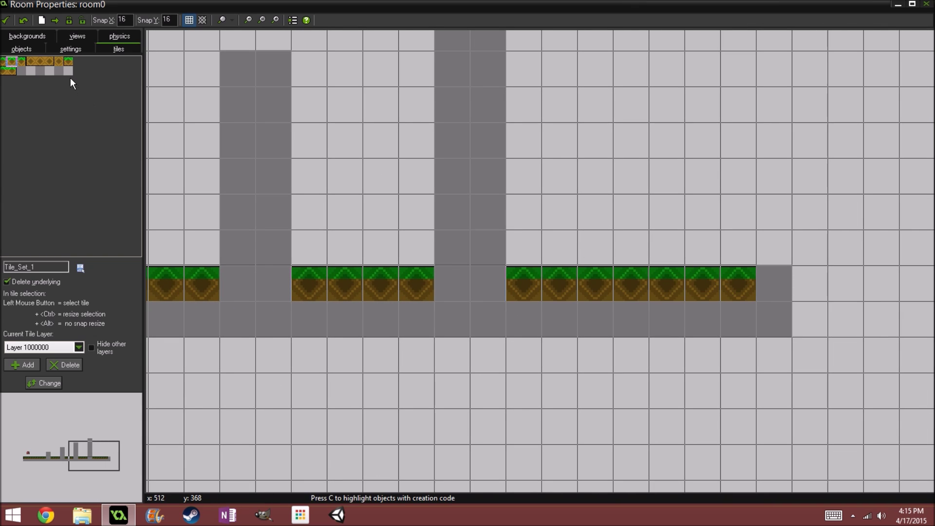
Step: Finish the floor's upper row with the right-corner grass tile and fill its lower row with bottom-edged dirt tiles, using corner tiles at both ends
left_click(774, 283)
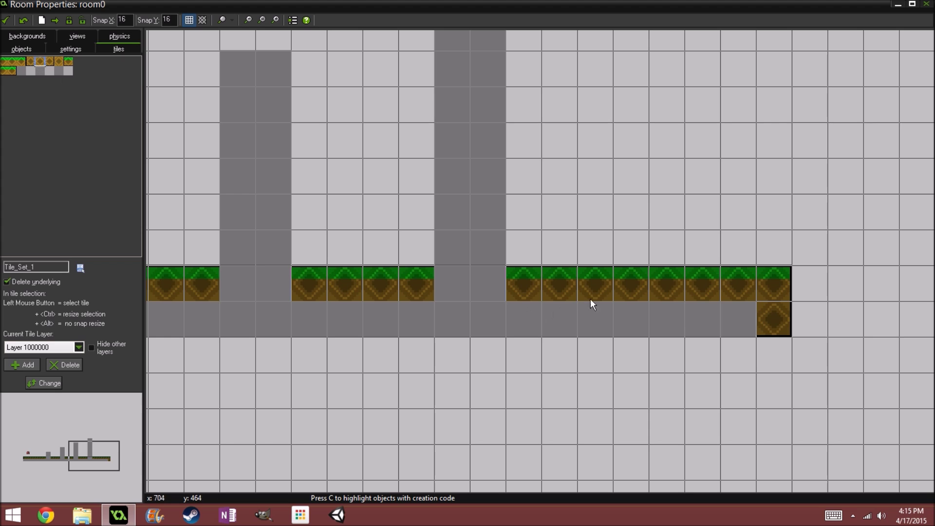
mouse_move(729, 318)
left_mouse_down("shift")
mouse_move(390, 310)
mouse_move(265, 320)
left_mouse_up("shift")
middle_click_drag(265, 320, 636, 271)
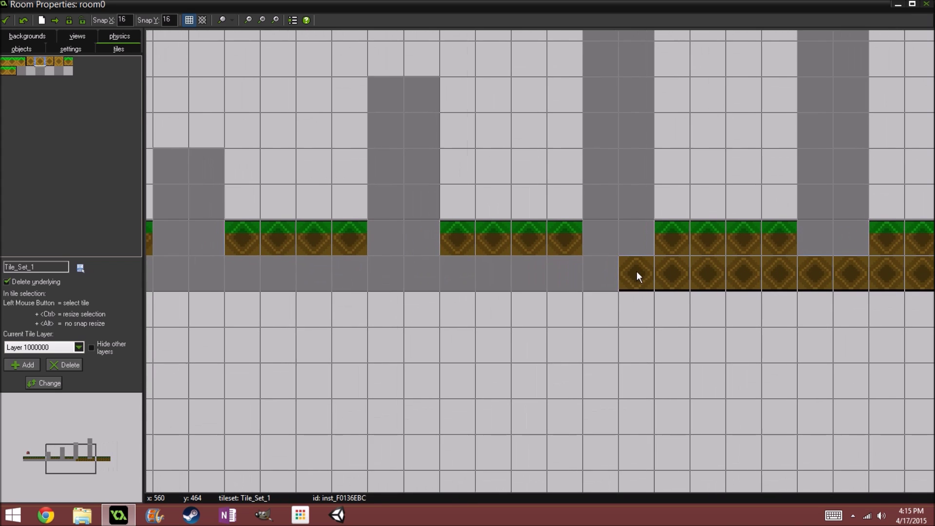
left_click_drag(604, 270, 217, 277, "shift")
mouse_move(218, 278)
middle_mouse_down()
mouse_move(487, 286)
mouse_move(683, 312)
middle_mouse_up()
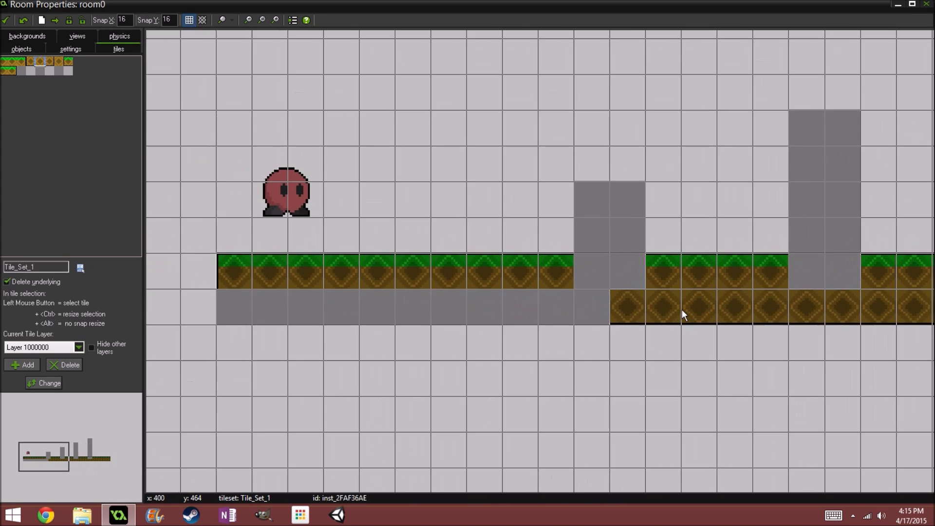
left_click_drag(683, 311, 265, 307, "shift")
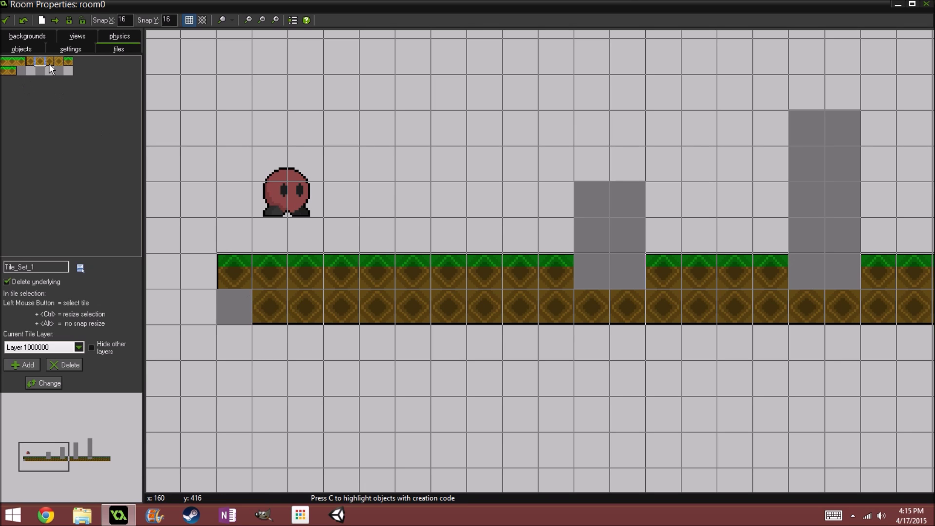
left_click(232, 305)
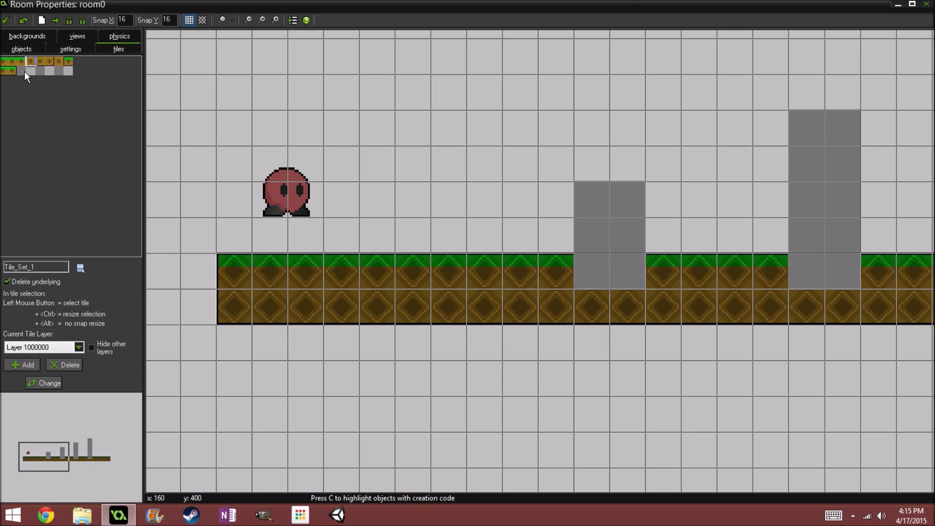
Step: Fill the floor's upper-row gaps beneath all four pillars with the borderless dirt tile
middle_click_drag(402, 136, 387, 177)
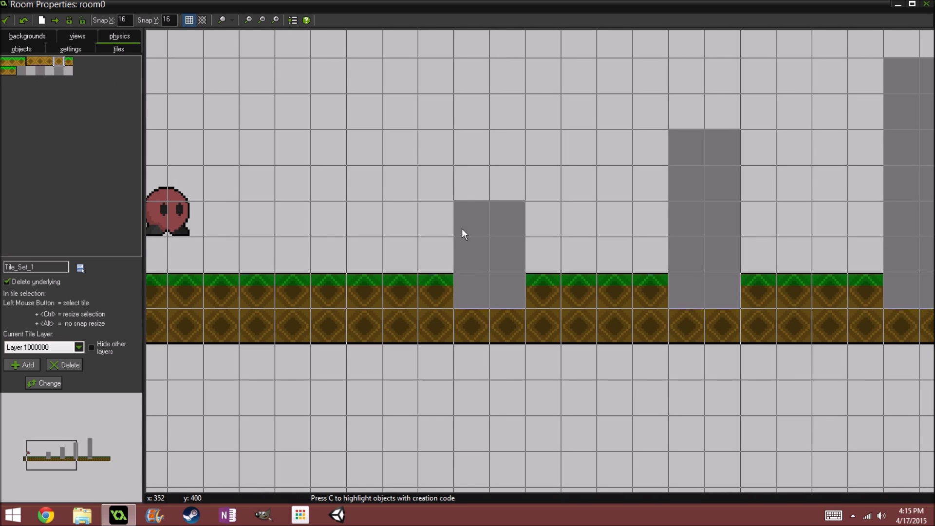
left_click(476, 293)
left_click(507, 293)
left_click(694, 295)
left_click(718, 294)
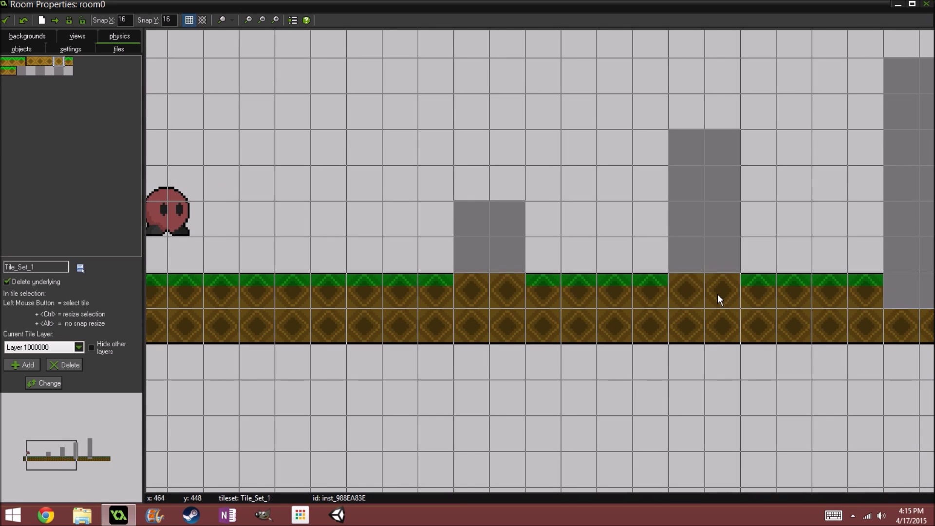
middle_click_drag(665, 257, 272, 226)
left_click(503, 256)
left_click(541, 258)
left_click(731, 256)
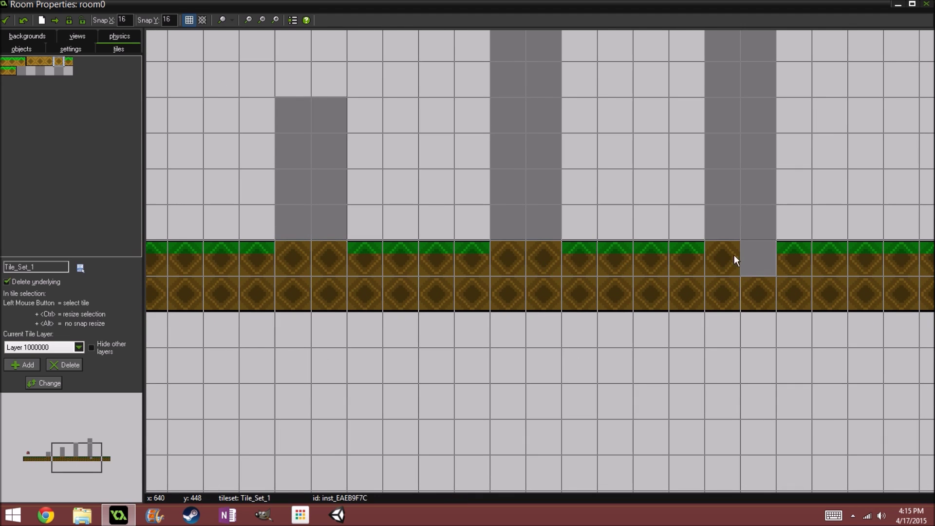
left_click(752, 256)
Step: Cap the first pillar with the left-corner and right-corner grass tiles
middle_click_drag(709, 247, 245, 235)
scroll(402, 233, "down", 2)
middle_click_drag(382, 208, 565, 250)
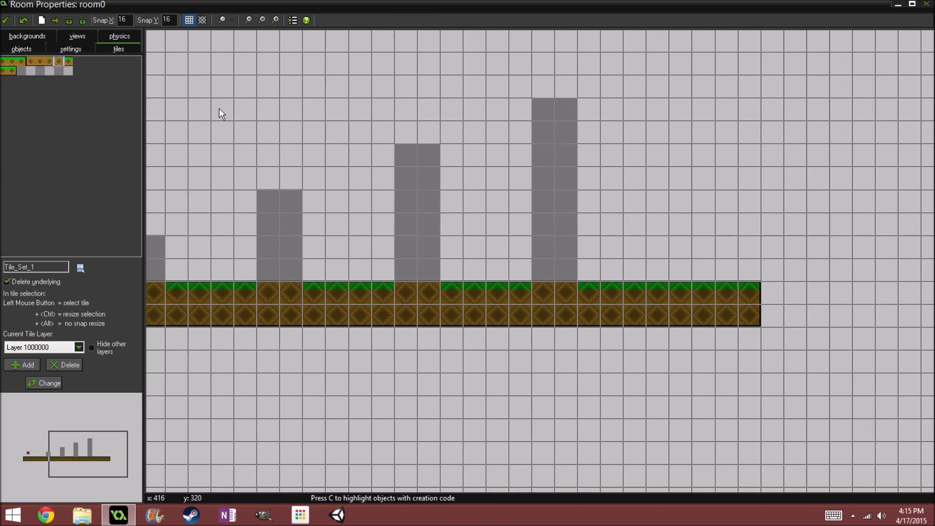
middle_click_drag(219, 108, 356, 164)
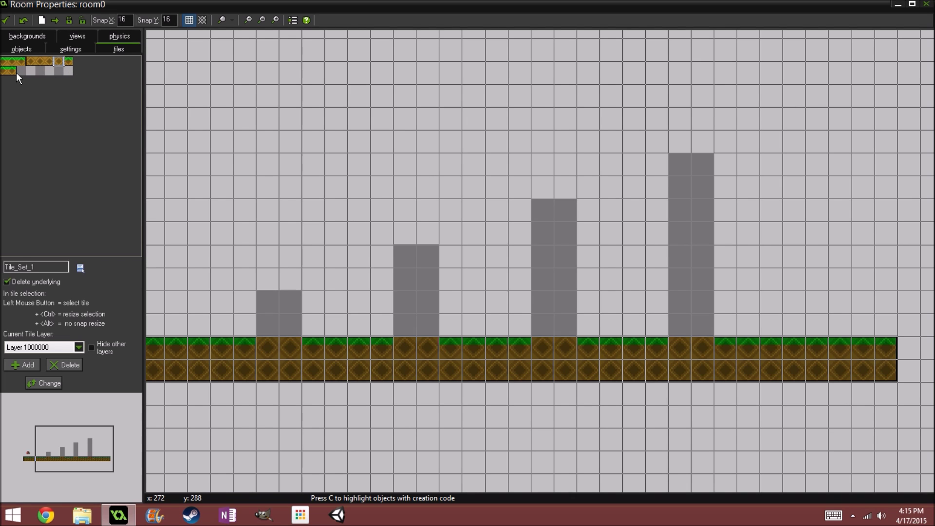
middle_click_drag(350, 235, 294, 253)
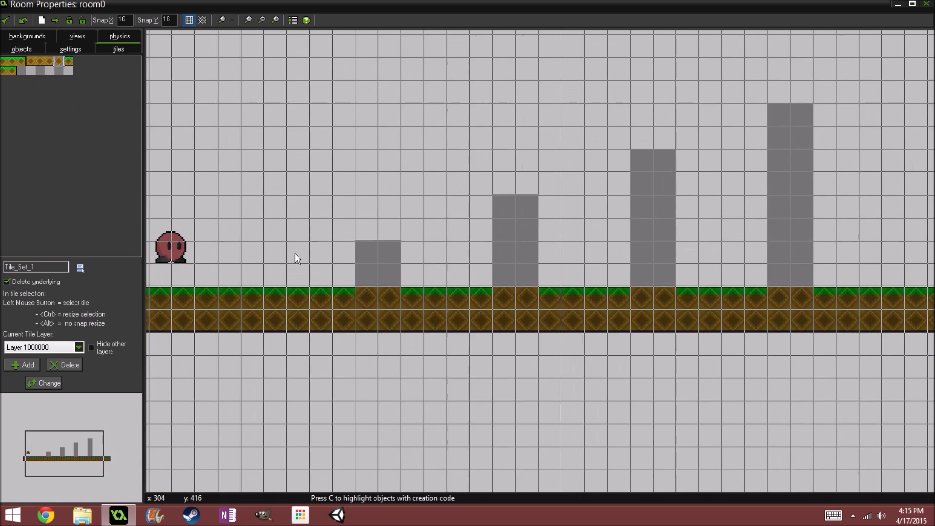
scroll(295, 257, "up", 1)
scroll(440, 286, "up", 1)
left_click(412, 224)
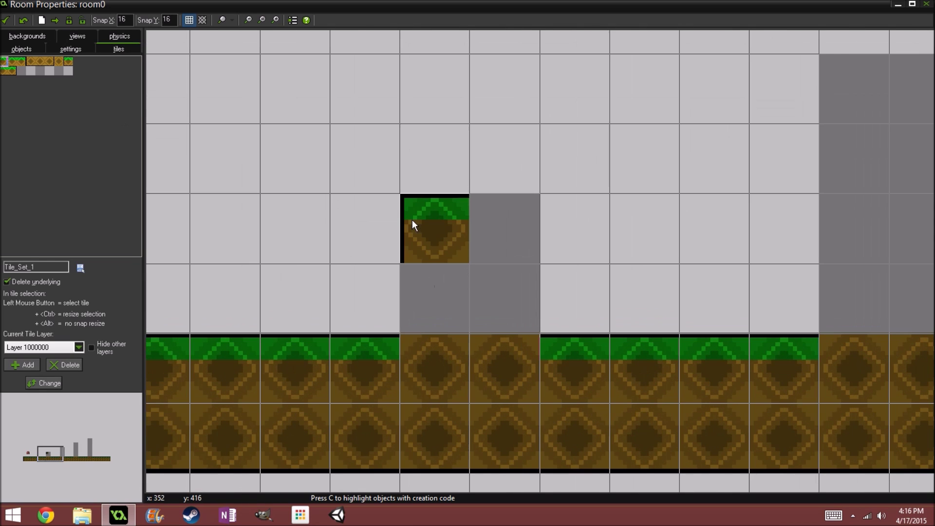
left_click(514, 238)
Step: Place the right-corner grass tile on the top right cell of the second, third and fourth pillars
scroll(675, 145, "down", 1)
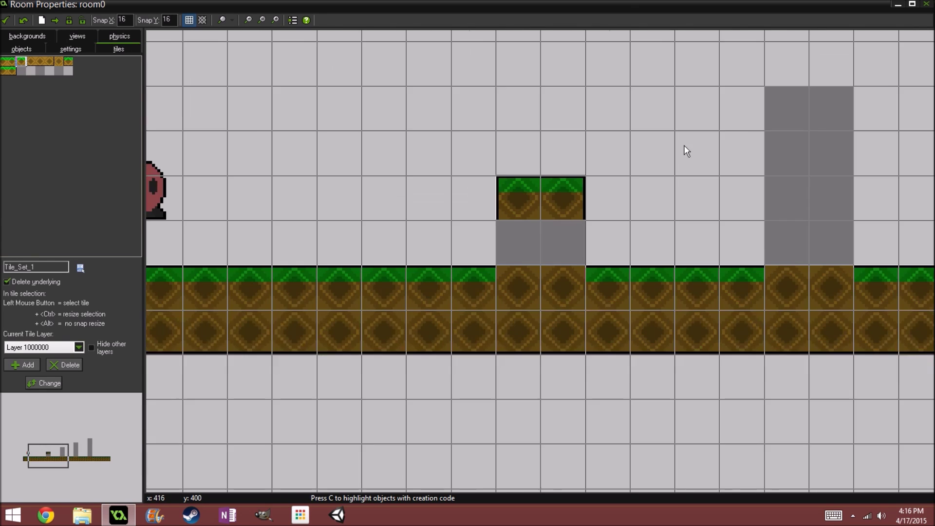
middle_click_drag(727, 158, 344, 241)
left_click(721, 105)
scroll(717, 115, "down", 3)
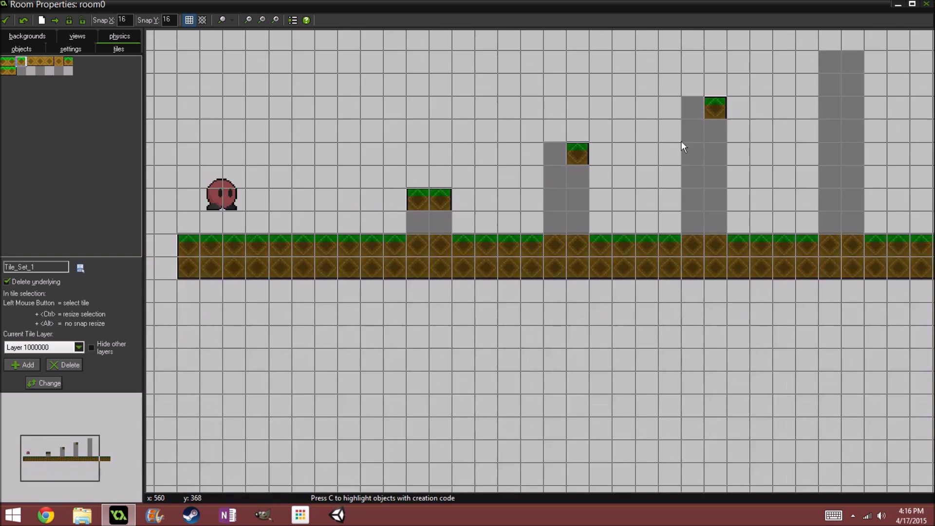
middle_click_drag(681, 141, 475, 247)
Step: Place the left-corner grass tile on the top left cell of the second, third and fourth pillars
left_click(6, 61)
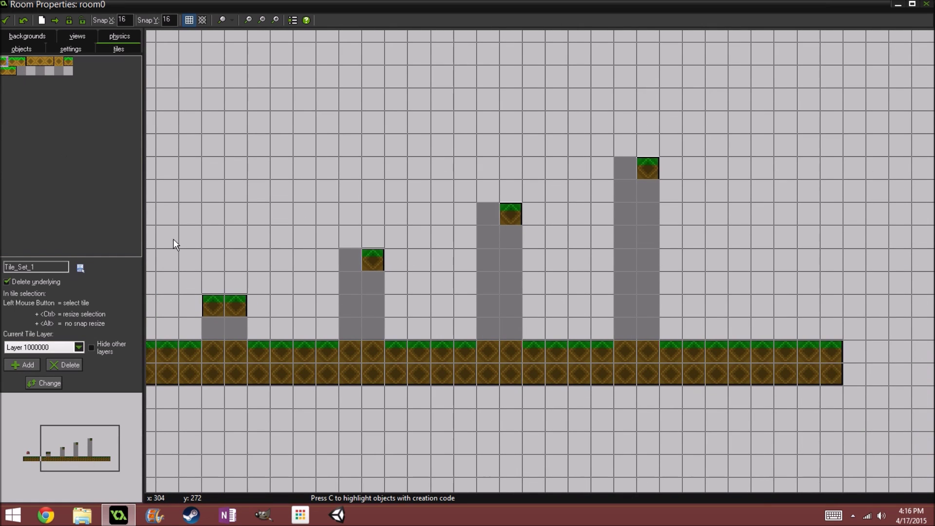
left_click(484, 214)
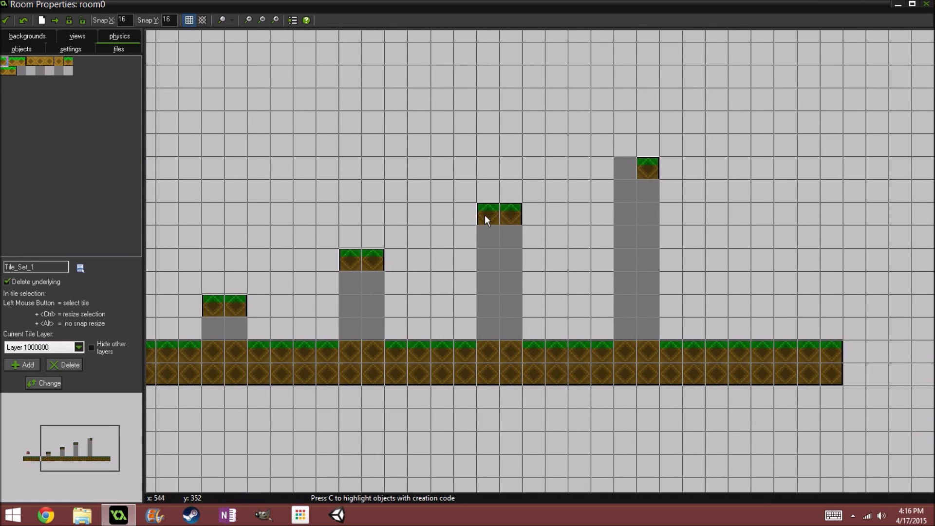
left_click(630, 172)
Step: Save and close the room, then open the Tile_Set_1 background for image editing
scroll(384, 364, "up", 1)
middle_click_drag(384, 364, 528, 404)
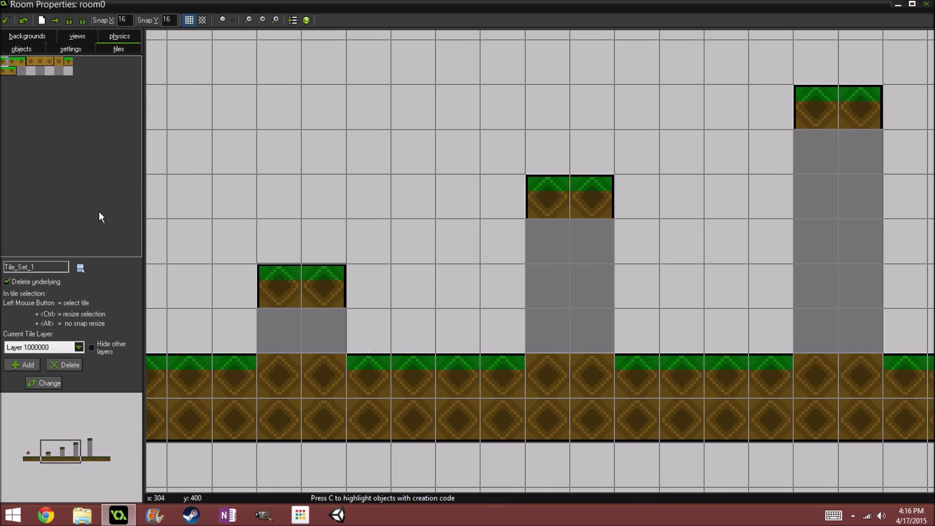
left_click(7, 21)
double_click(57, 97)
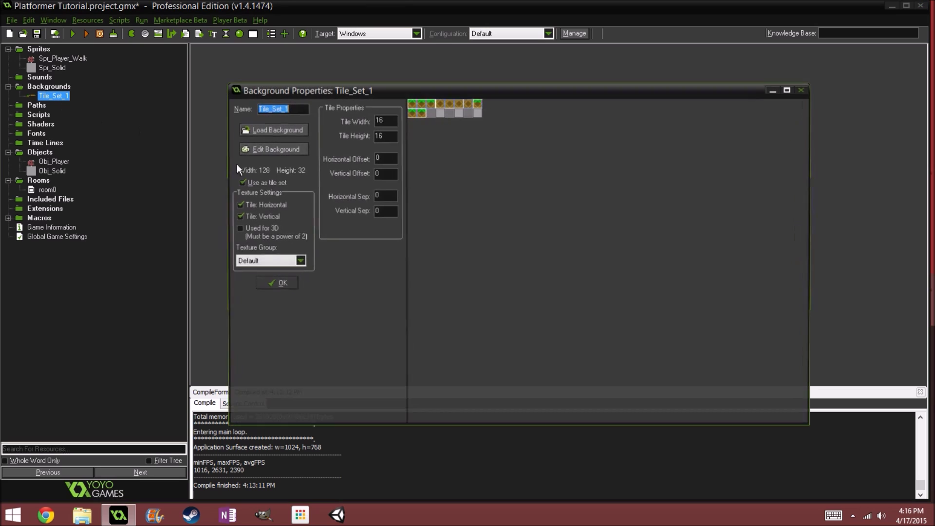
left_click(252, 147)
Step: Copy the borderless 16 x 16 dirt tile and paste it into the first empty cell of the tile set's lower row
scroll(343, 128, "up", 5)
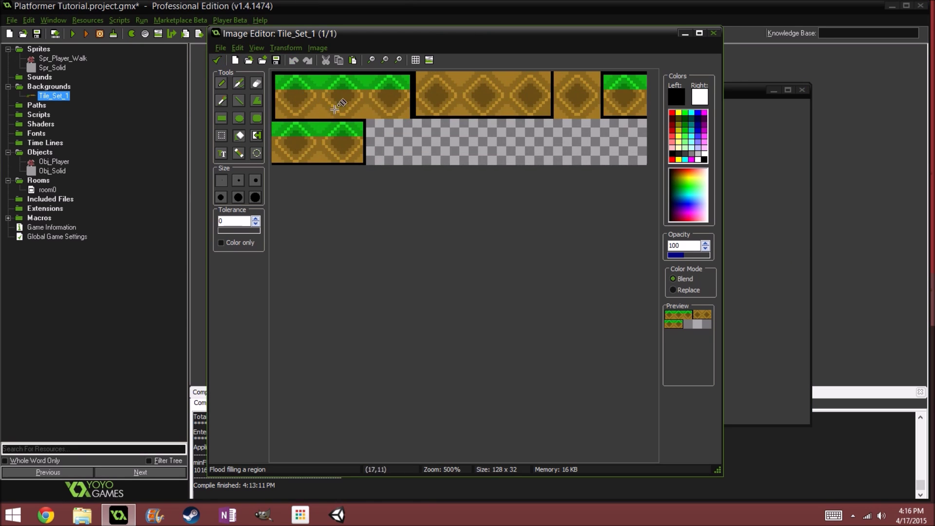
scroll(343, 128, "up", 1)
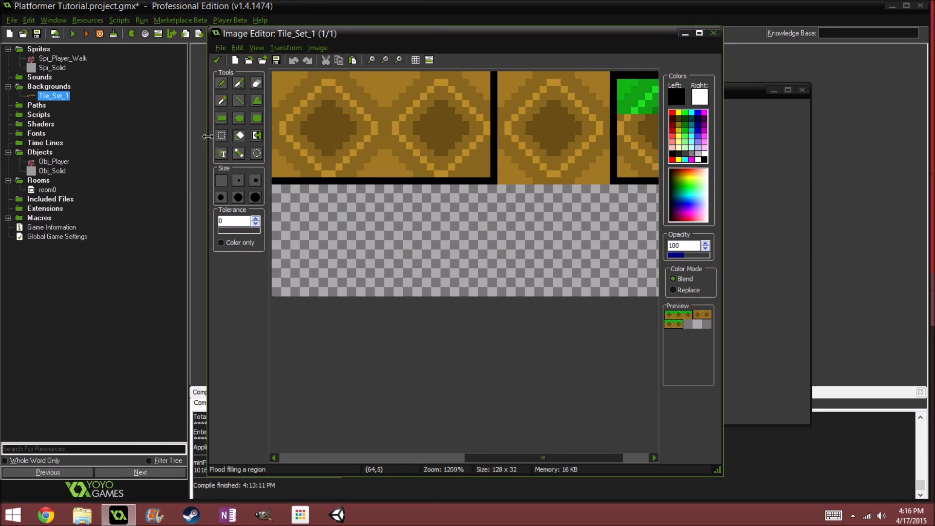
left_click(225, 136)
scroll(560, 183, "up", 2)
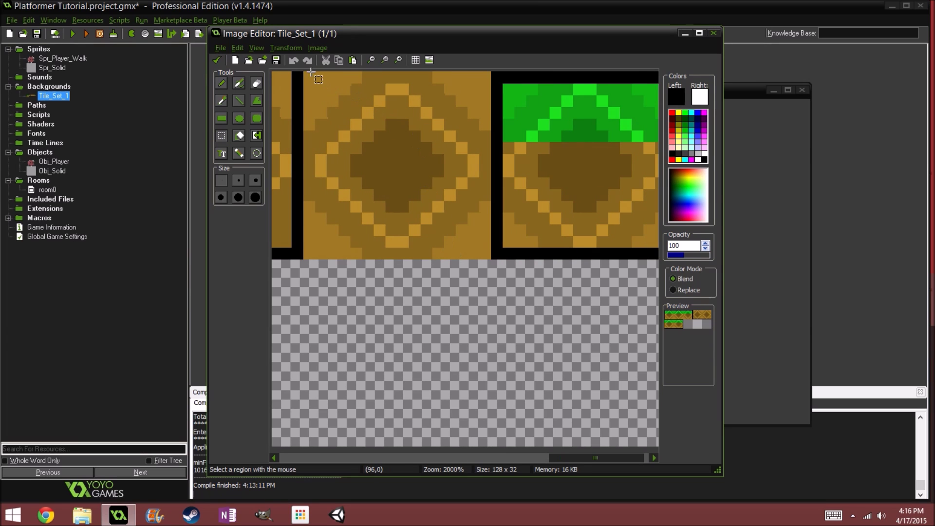
left_click_drag(312, 72, 488, 258)
left_click_drag(461, 214, 473, 226)
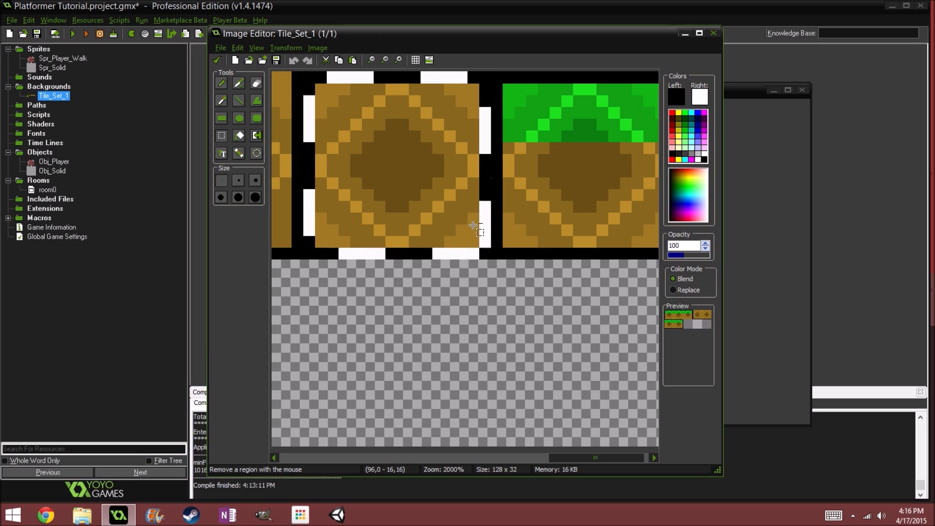
scroll(449, 242, "down", 4)
scroll(375, 177, "up", 2)
middle_click_drag(374, 177, 679, 205)
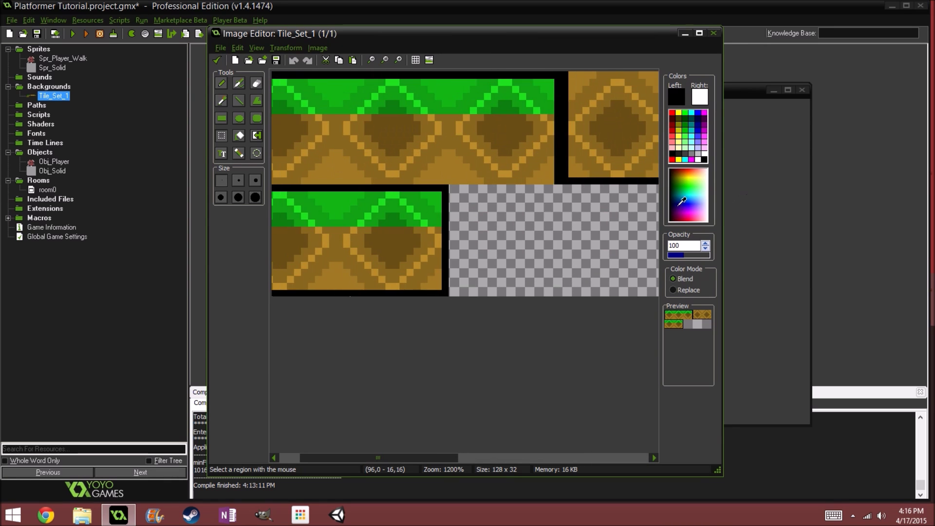
scroll(431, 237, "up", 1)
key("ctrl+v")
left_click_drag(382, 161, 552, 288)
Step: Draw a one-pixel black line down the left edge of the pasted dirt tile, using the neighbouring tile's border colour
scroll(466, 251, "right", 3)
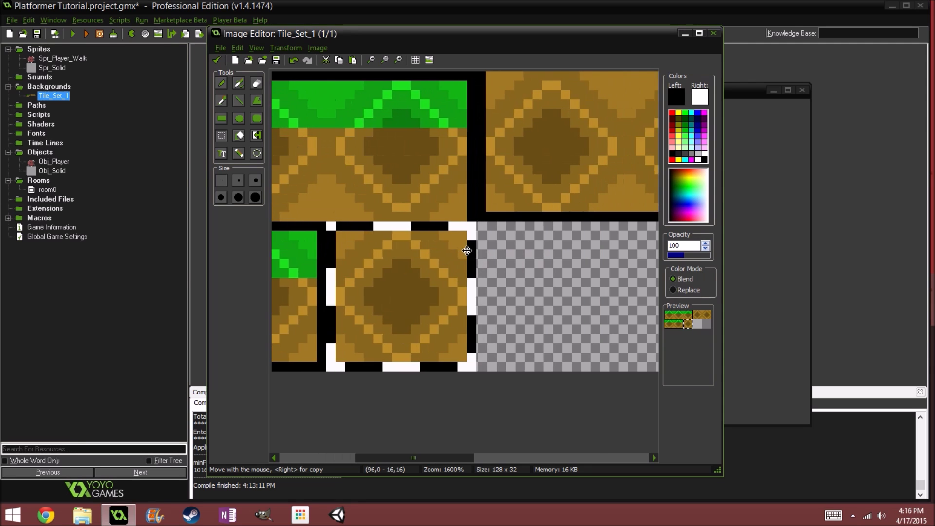
scroll(466, 251, "up", 2)
middle_click_drag(451, 285, 549, 254)
left_click(222, 83)
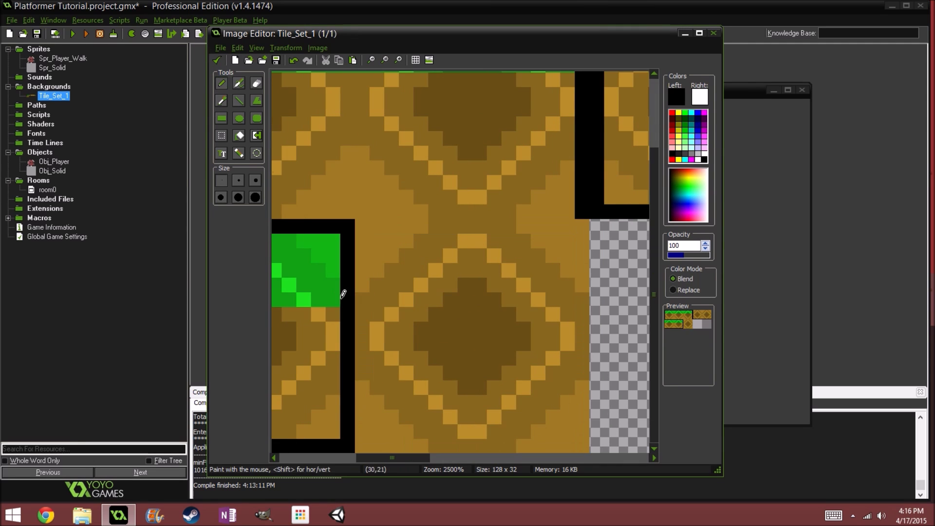
left_click(355, 224, "ctrl")
left_click_drag(363, 224, 367, 439)
Step: Paste a second copy of the borderless dirt tile into the next empty cell of the lower row
scroll(410, 385, "down", 1)
middle_click_drag(474, 342, 331, 289)
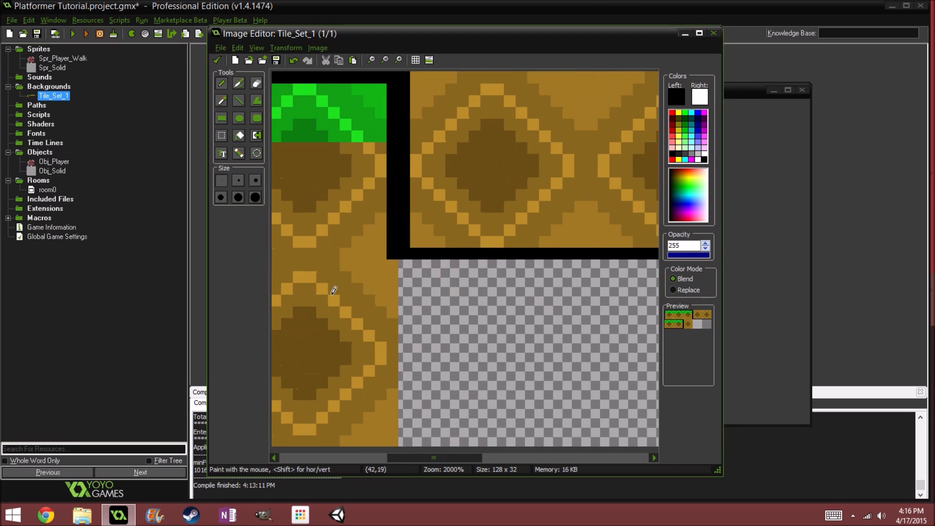
key("ctrl+v")
mouse_move(372, 150)
left_mouse_down()
mouse_move(495, 326)
mouse_move(514, 340)
mouse_move(501, 342)
mouse_move(498, 329)
left_mouse_up()
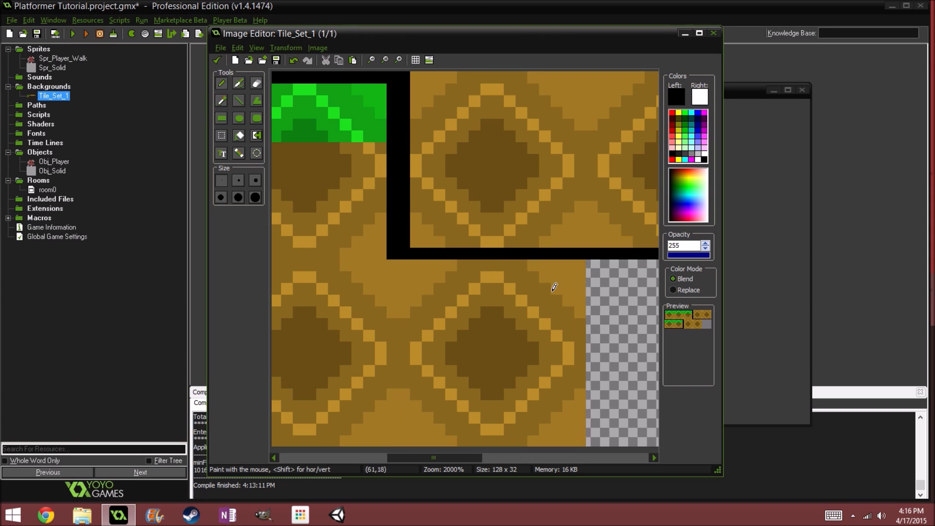
Step: Draw a one-pixel black line down the right edge of the second dirt copy and save the edited tile set
left_click_drag(587, 258, 571, 347)
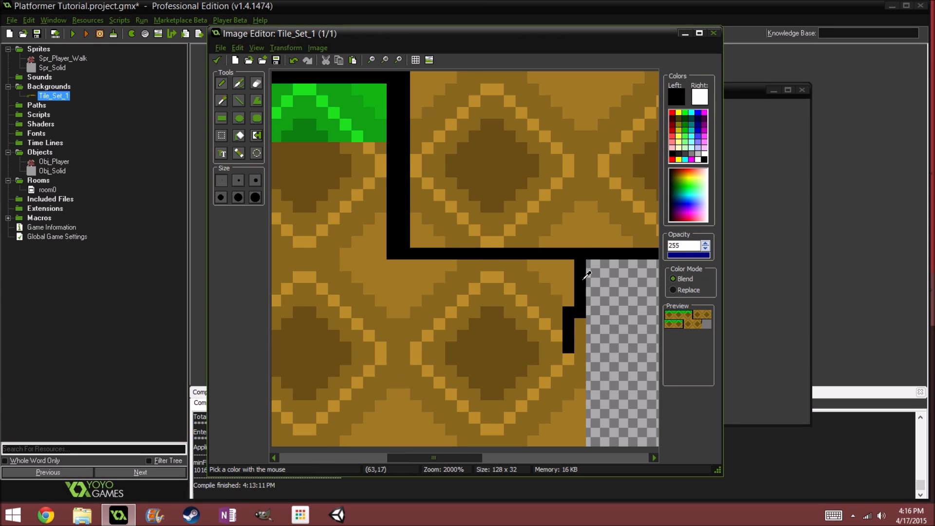
key("ctrl+z")
left_click_drag(587, 257, 582, 447)
scroll(583, 391, "down", 1, "ctrl")
left_click(217, 59)
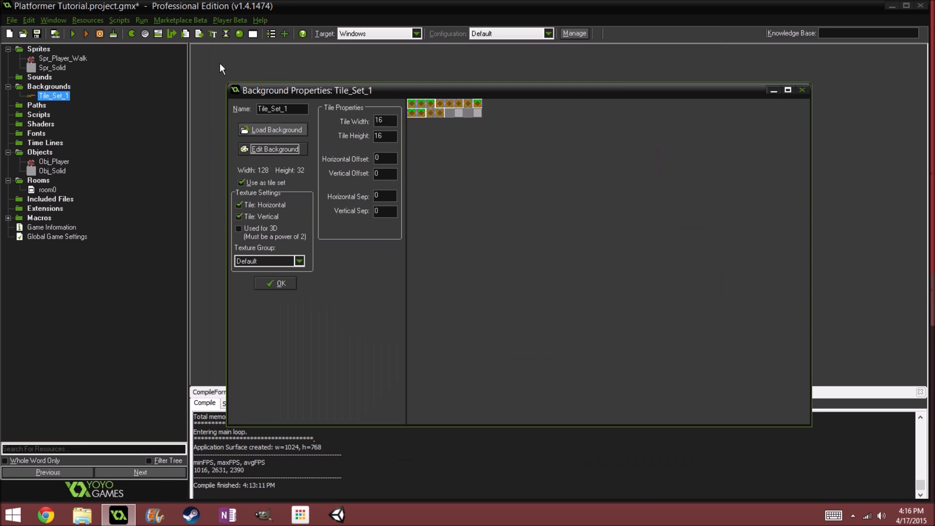
left_click(270, 286)
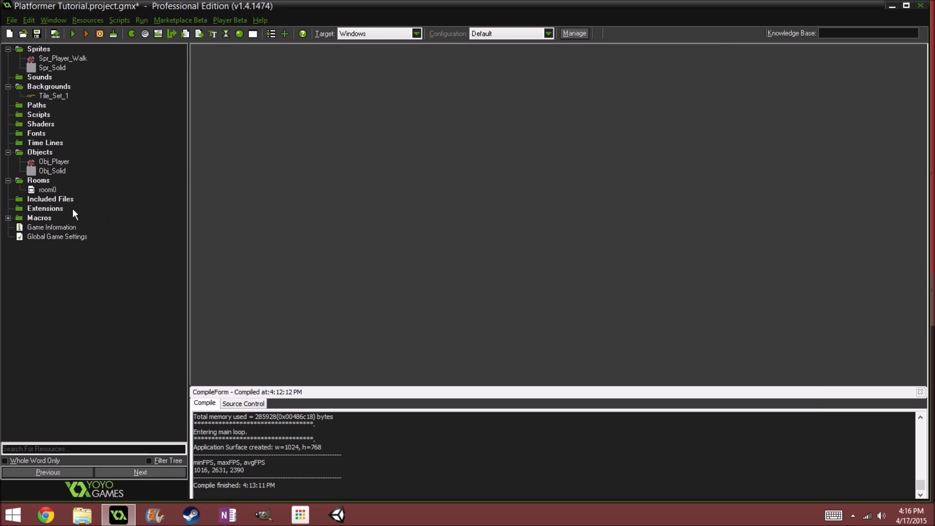
Step: Reopen room0 for tile placement and choose Tile_Set_1 as the tile set
double_click(47, 190)
left_click(115, 49)
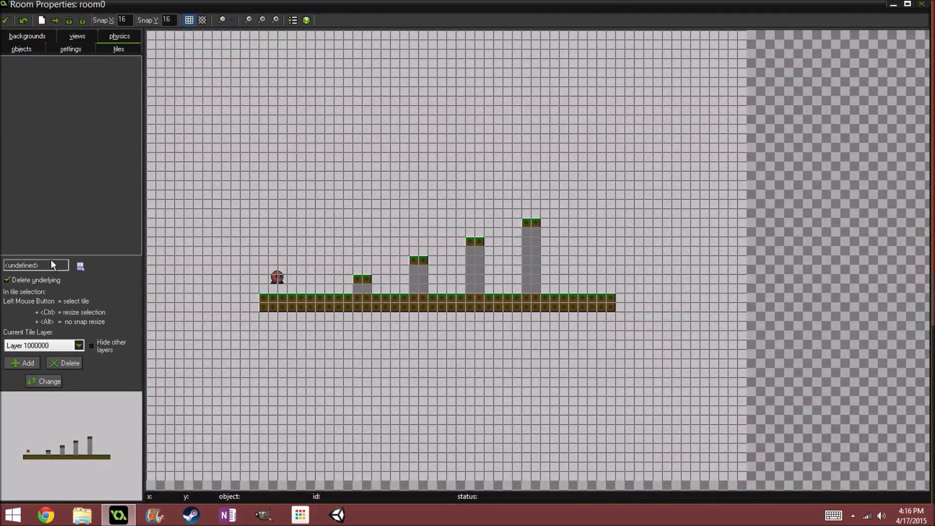
left_click(81, 266)
left_click(108, 274)
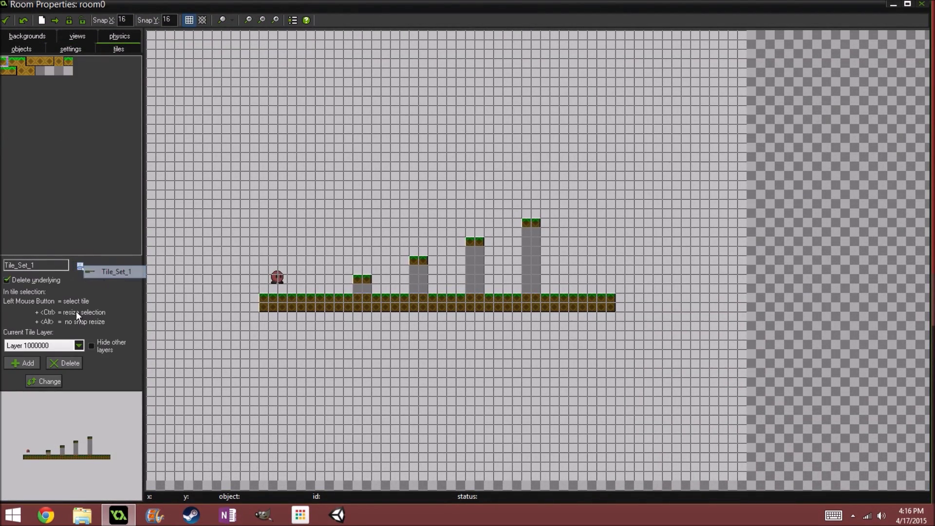
Step: Change the depth of the room's tile layer to 100
left_click(54, 346)
left_click(54, 356)
left_click(39, 381)
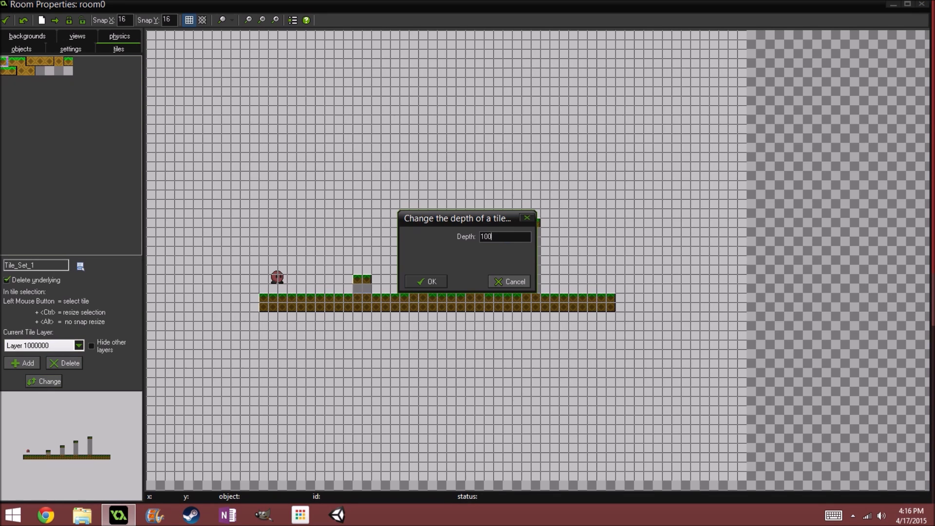
left_click(427, 282)
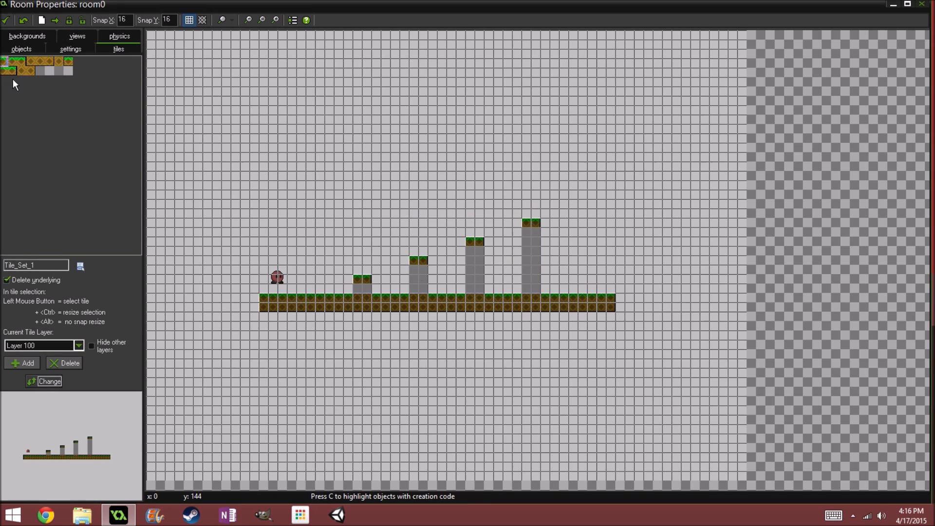
Step: Cover the left column of each pillar below its grass cap with the left-bordered dirt tile from Tile_Set_1
left_click(25, 71)
scroll(528, 244, "up", 3)
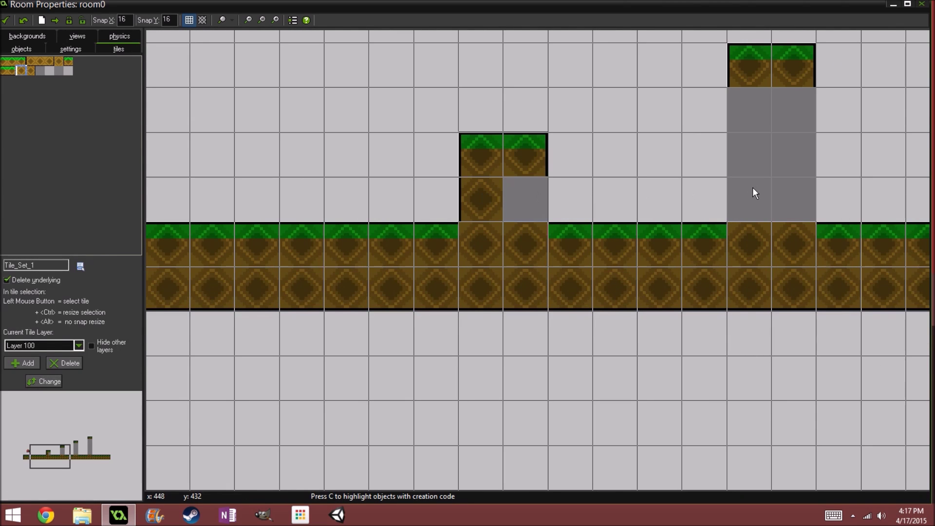
left_click_drag(753, 187, 746, 103, "shift")
middle_click_drag(703, 136, 321, 265)
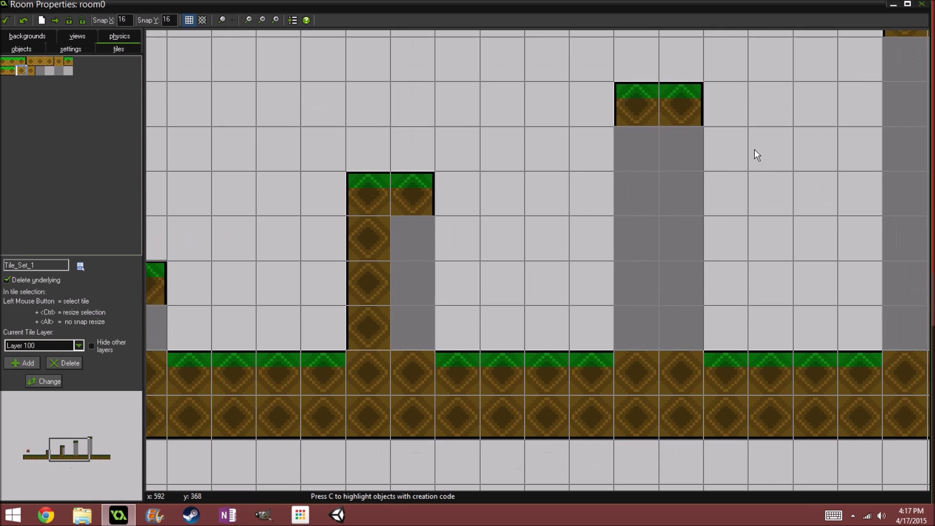
left_click_drag(637, 167, 633, 313)
middle_click_drag(772, 223, 537, 267)
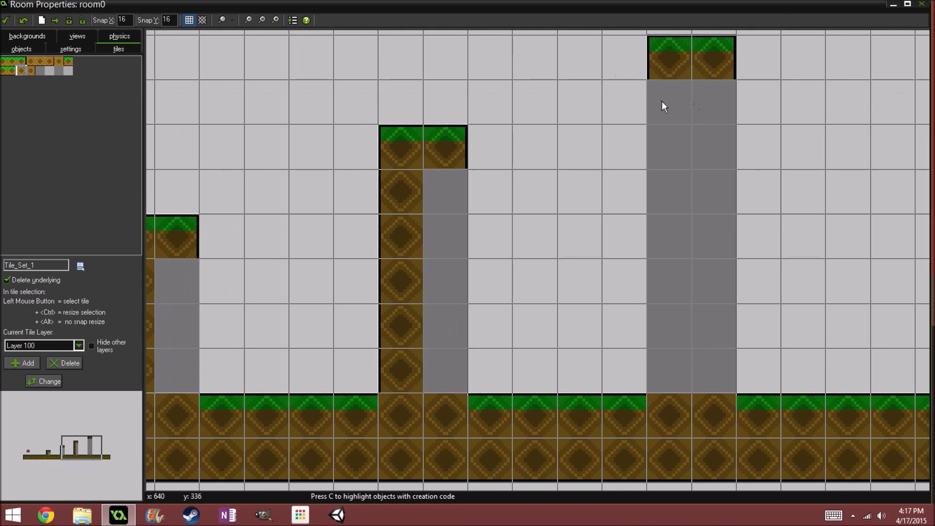
left_click_drag(662, 102, 677, 385)
scroll(740, 256, "down", 1)
middle_click_drag(741, 255, 554, 262)
scroll(554, 262, "down", 1)
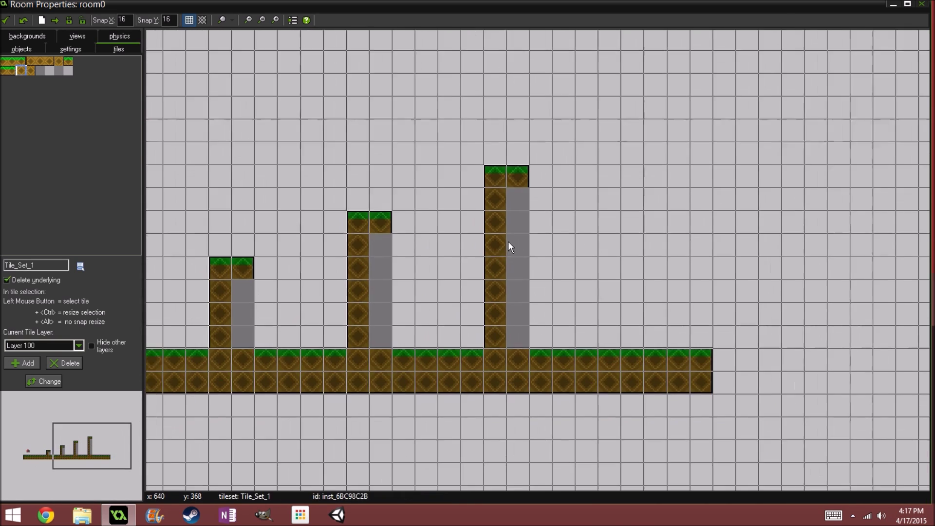
Step: Cover the right column of each pillar below its grass cap with the right-bordered dirt tile from Tile_Set_1
middle_click_drag(508, 241, 802, 165)
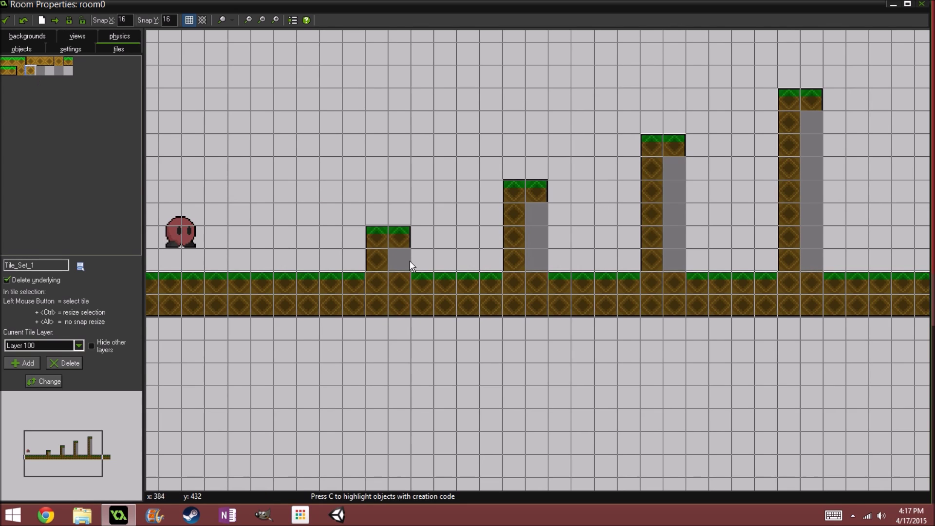
left_click_drag(530, 214, 533, 259)
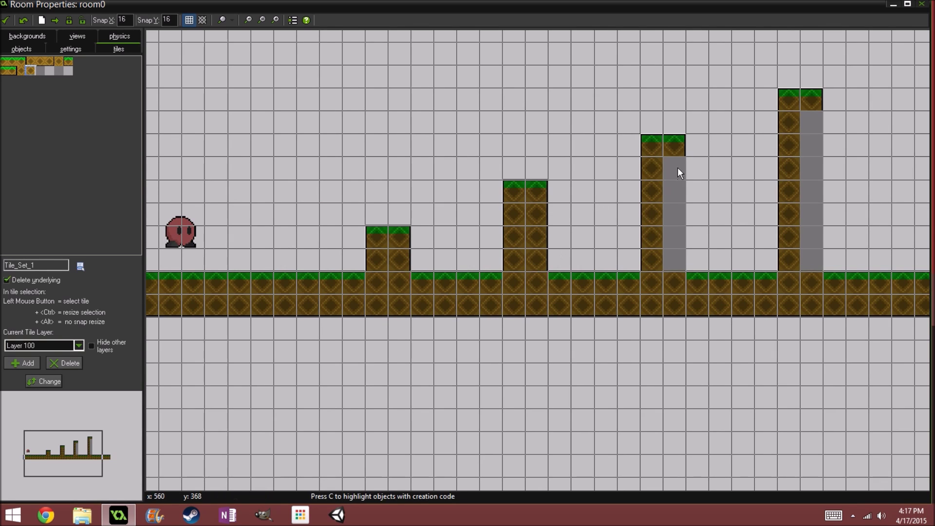
left_click_drag(677, 167, 676, 256)
left_click_drag(814, 131, 813, 192)
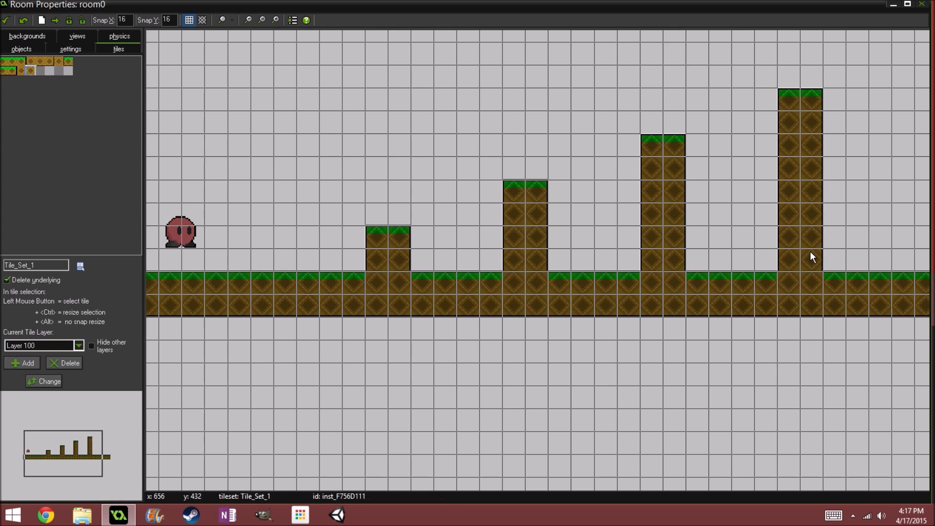
Step: Hide the room grid and examine the tiled floor and pillars without it
left_click(185, 18)
scroll(286, 168, "down", 1)
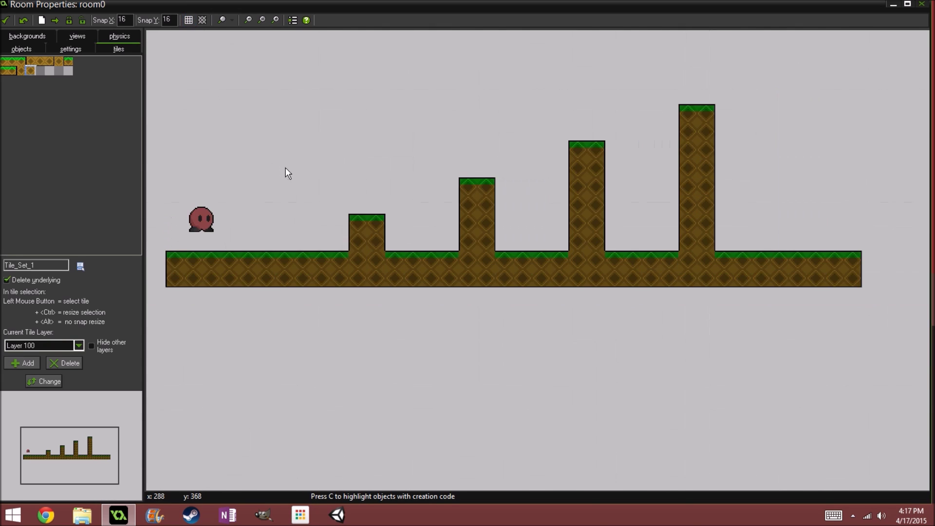
middle_click_drag(358, 172, 523, 152)
scroll(425, 236, "up", 2, "ctrl")
middle_click_drag(425, 236, 519, 233)
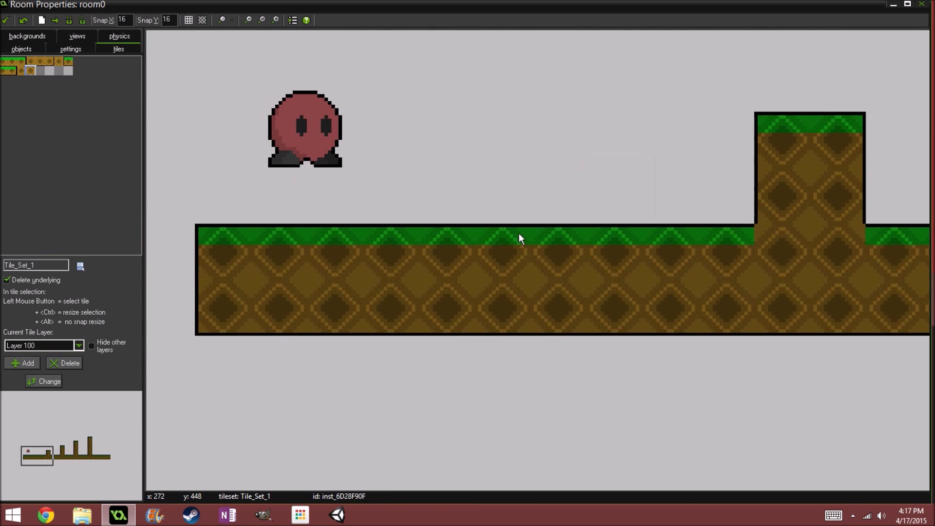
Step: Move the Obj_Solid block out from behind the first pillar's tiles and put it back in place
left_click(21, 49)
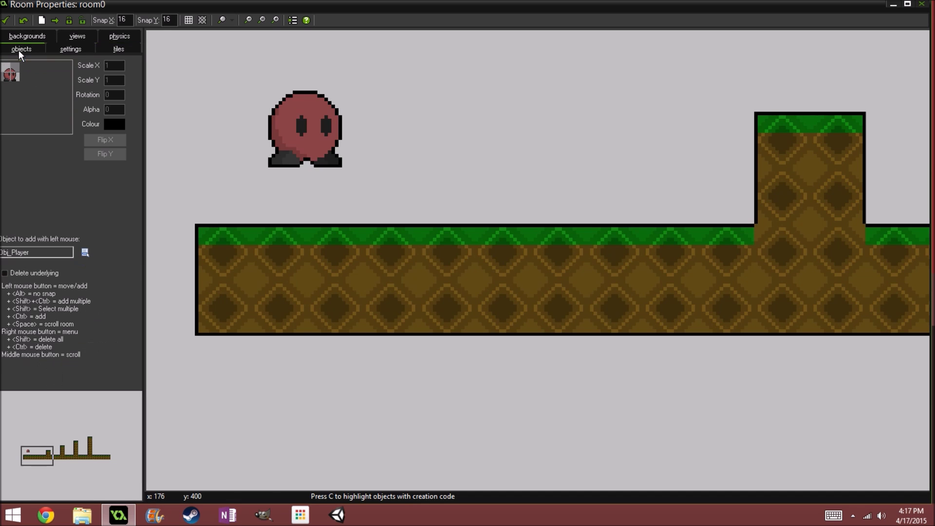
scroll(412, 233, "down", 1, "ctrl")
left_click_drag(611, 154, 501, 126)
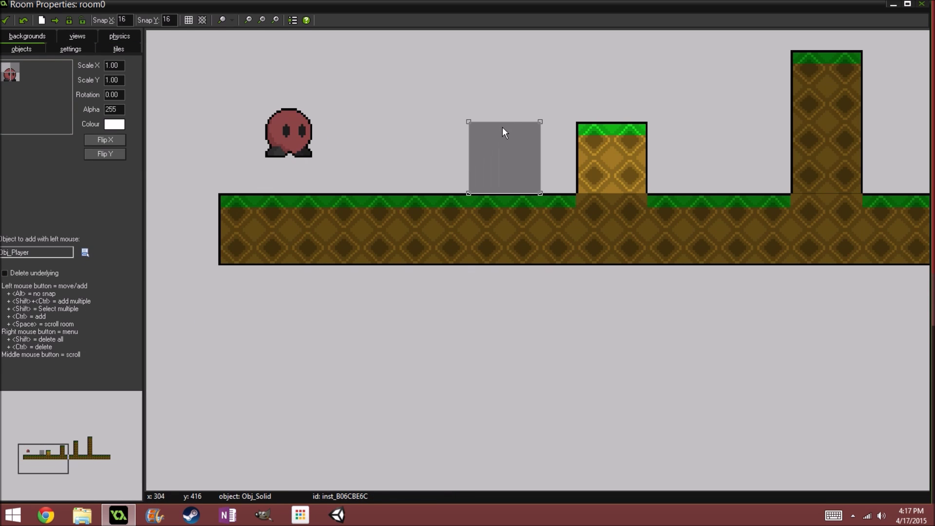
scroll(536, 136, "up", 1, "ctrl")
middle_click_drag(526, 140, 424, 201)
left_click_drag(423, 201, 561, 213)
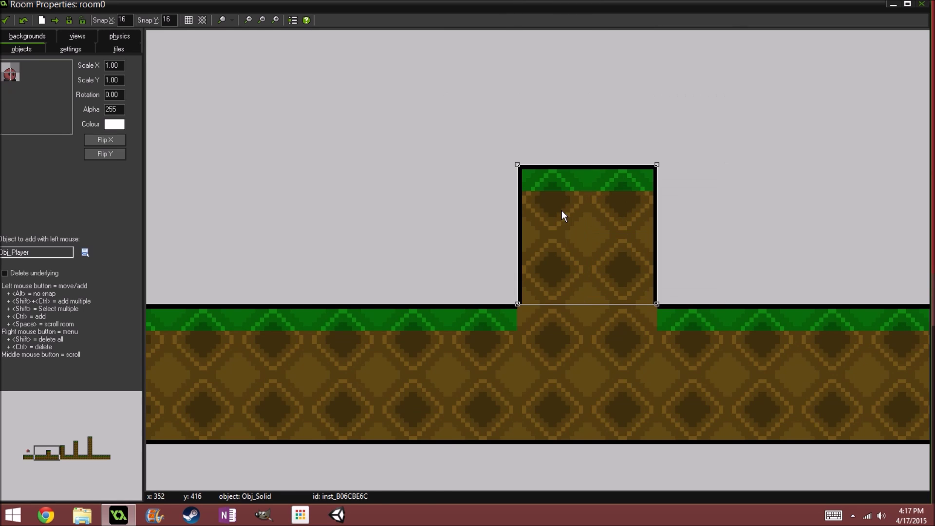
Step: Accept the changes to room0 and run the game
scroll(539, 131, "down", 2, "ctrl")
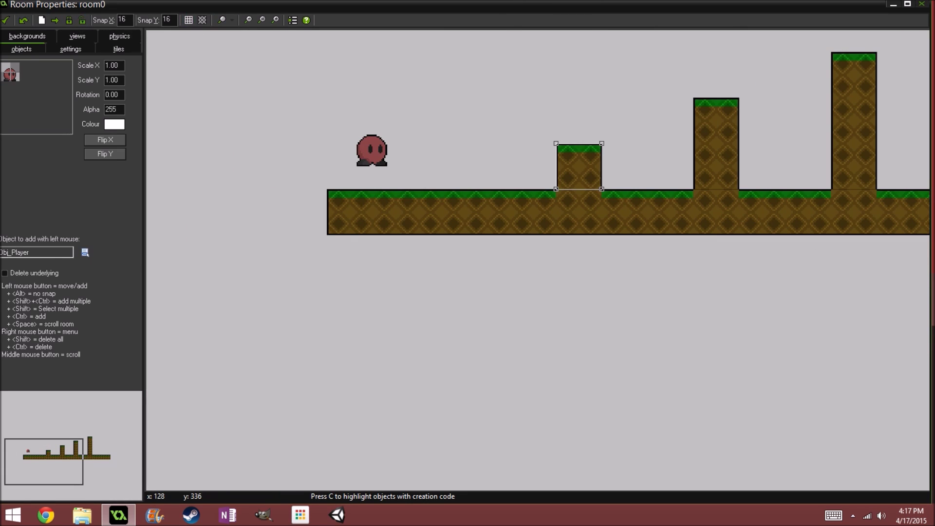
scroll(456, 171, "up", 2, "ctrl")
left_click_drag(760, 161, 729, 128)
left_click(5, 20)
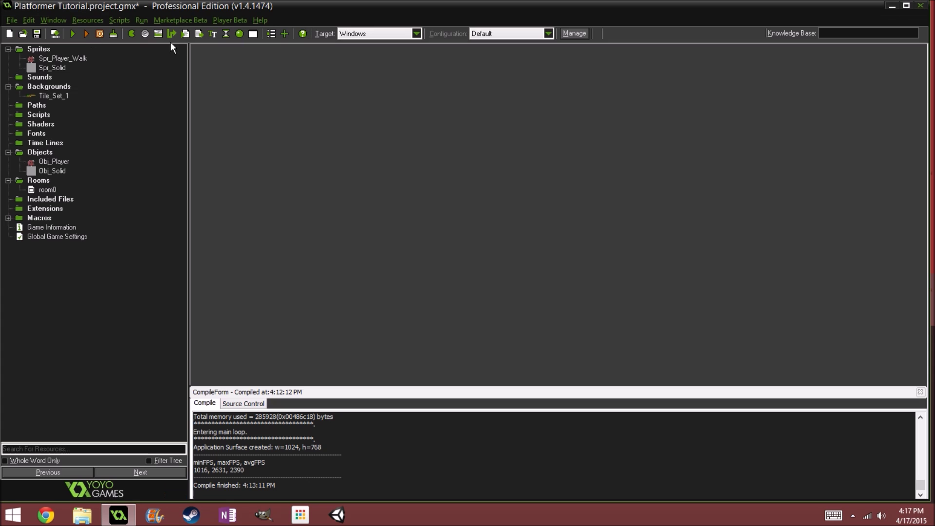
left_click(77, 32)
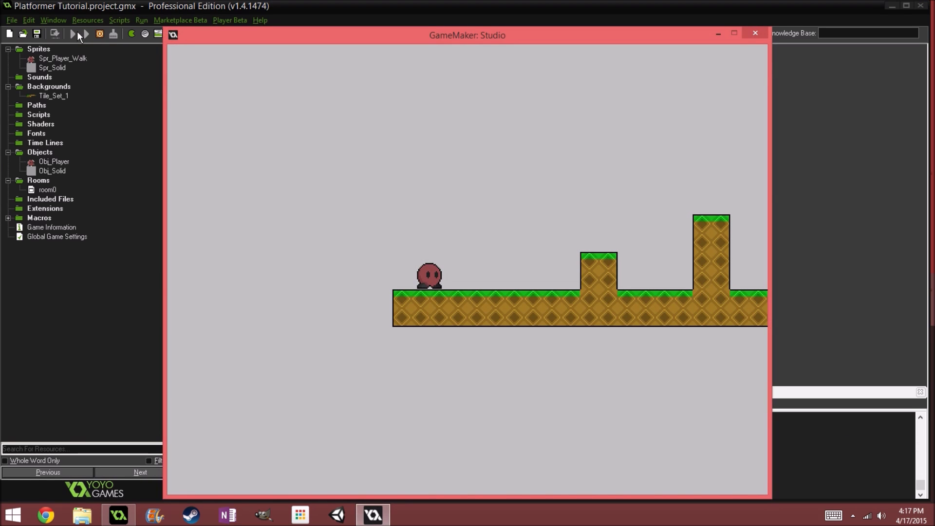
Step: Playtest the tiled level by walking and jumping the player across the pillars in both directions, then close the game
key("Right")
key("Up")
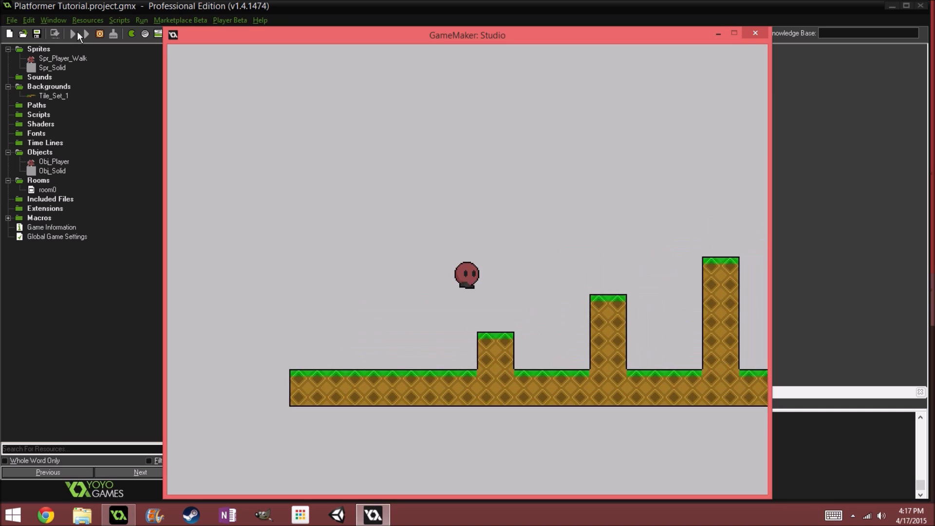
key("Up")
key("Right")
key("Right")
key("Up")
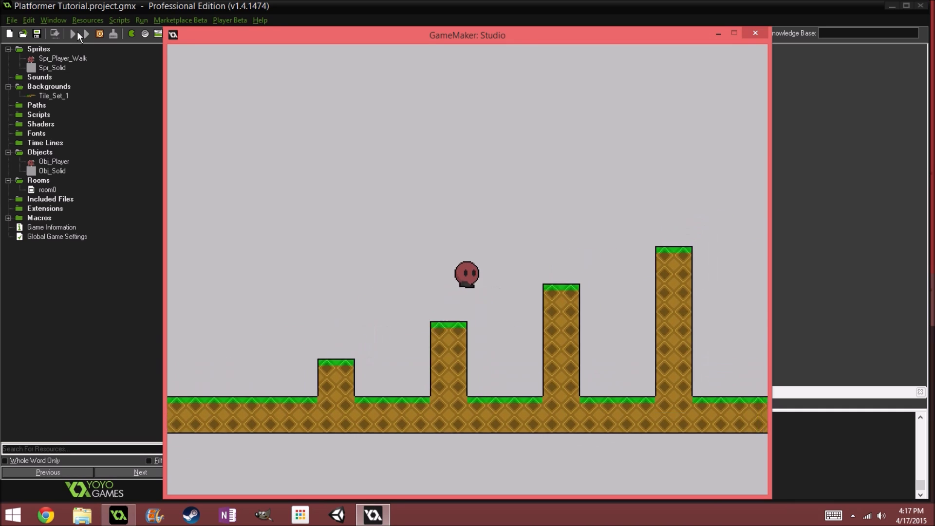
key("Right")
key("Up")
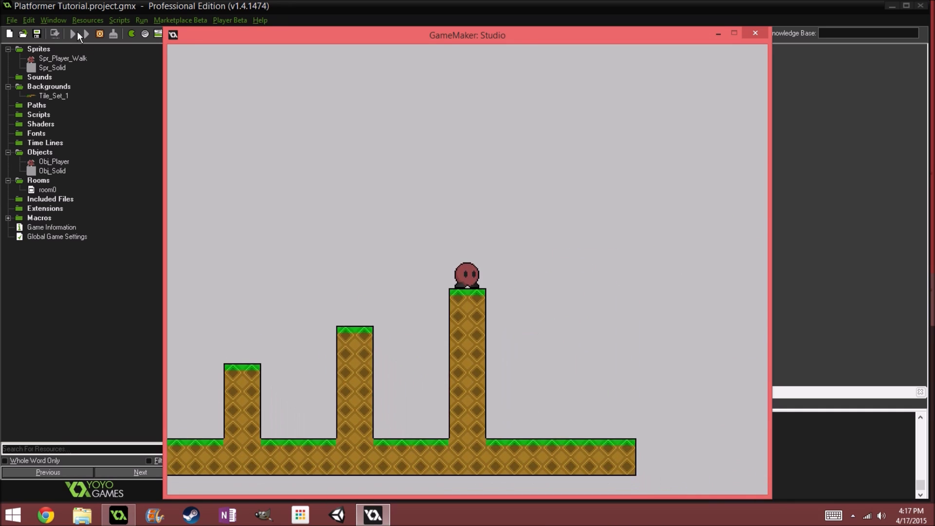
key("Up")
key("Left")
key("Left")
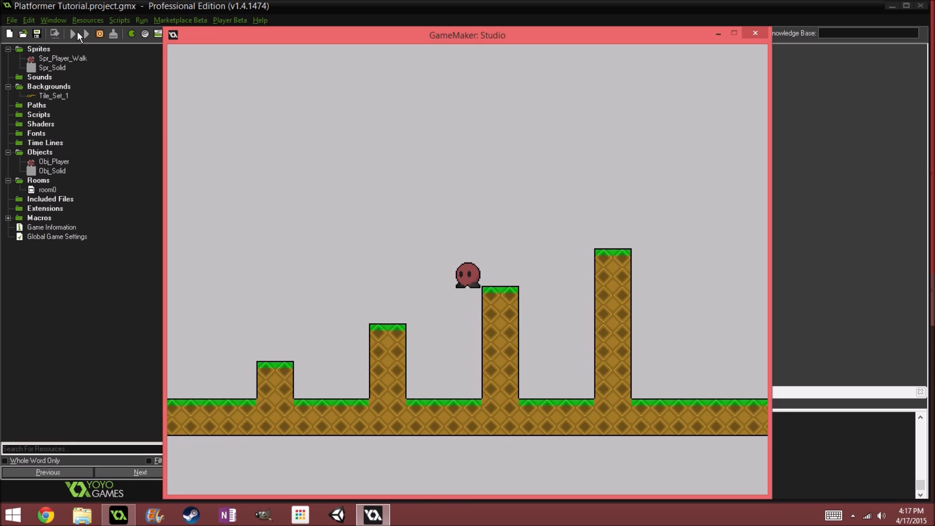
key("space")
key("Left")
key("space")
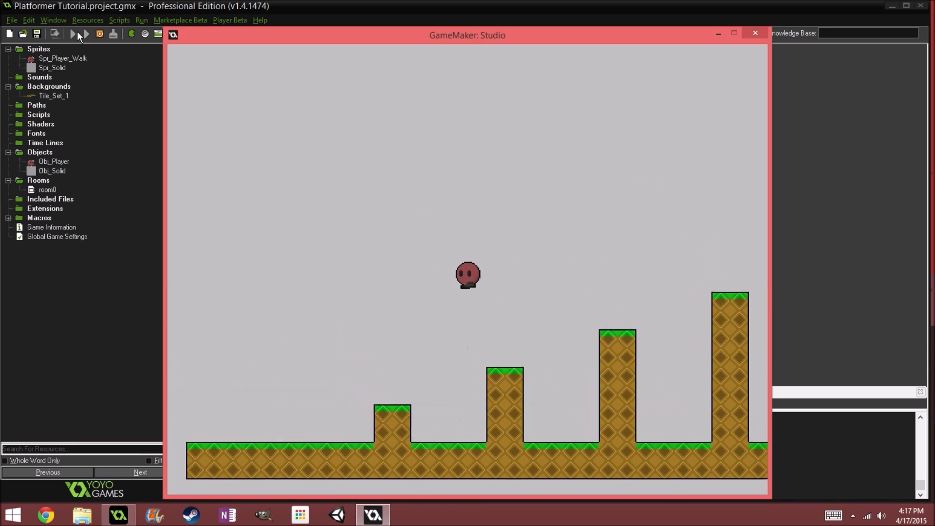
key("space")
key("Right")
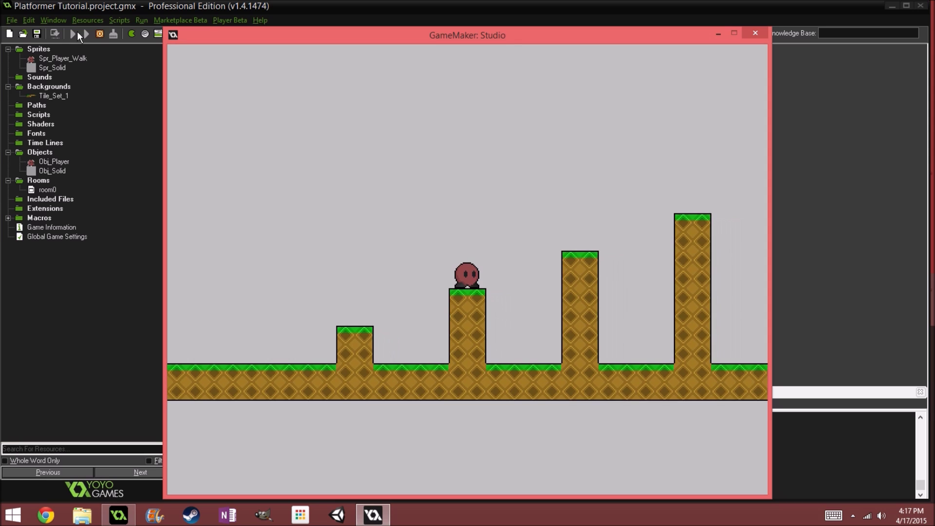
key("space")
key("Right")
key("space")
key("Right")
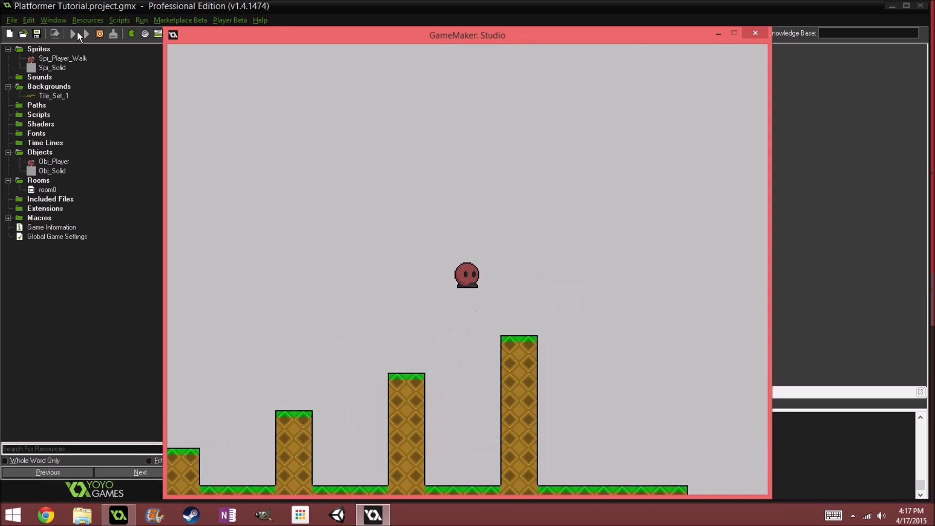
key("space")
key("Left")
key("Left")
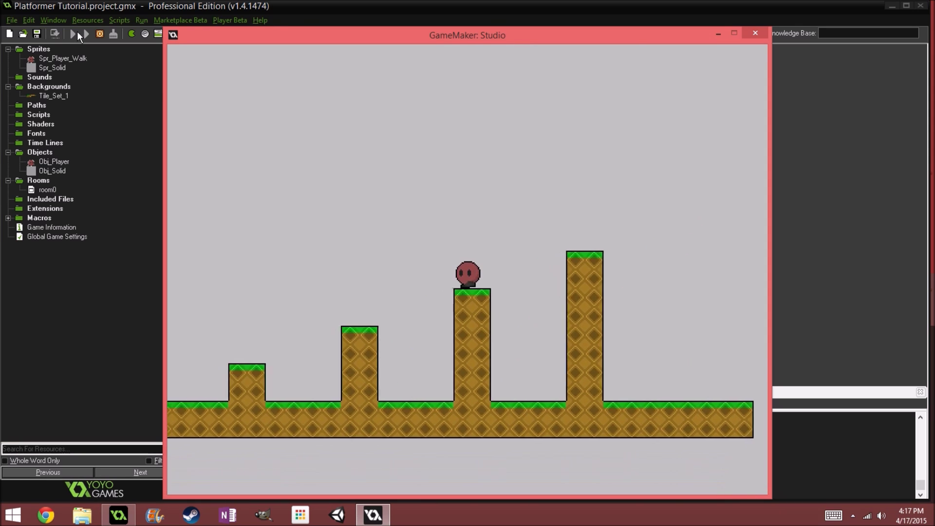
key("space")
key("Left")
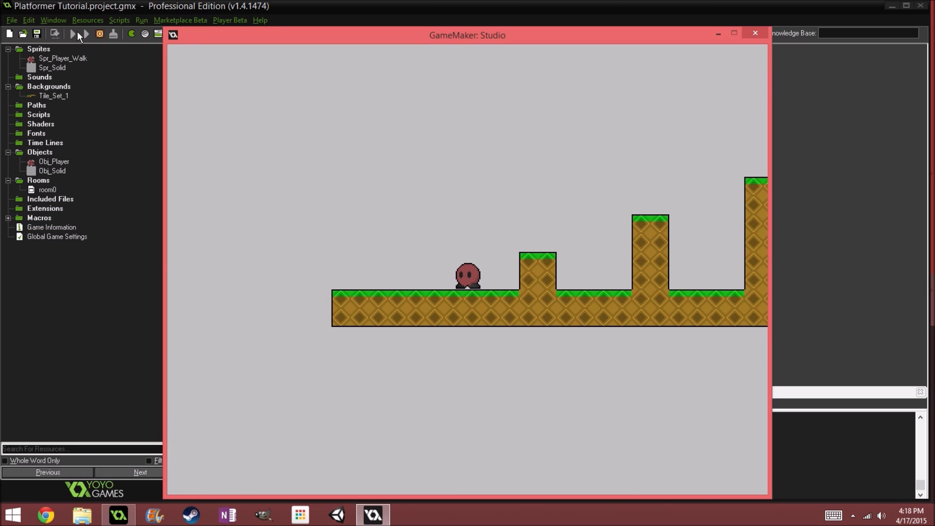
left_click(755, 33)
Step: Create a new sprite named Spr_Player_Jump and accept its properties
left_click(61, 58)
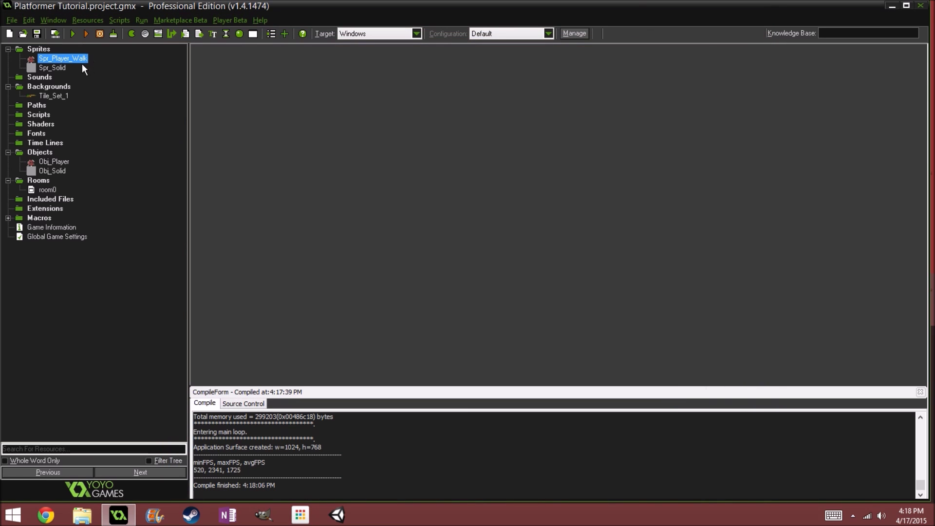
right_click(61, 59)
left_click(63, 65)
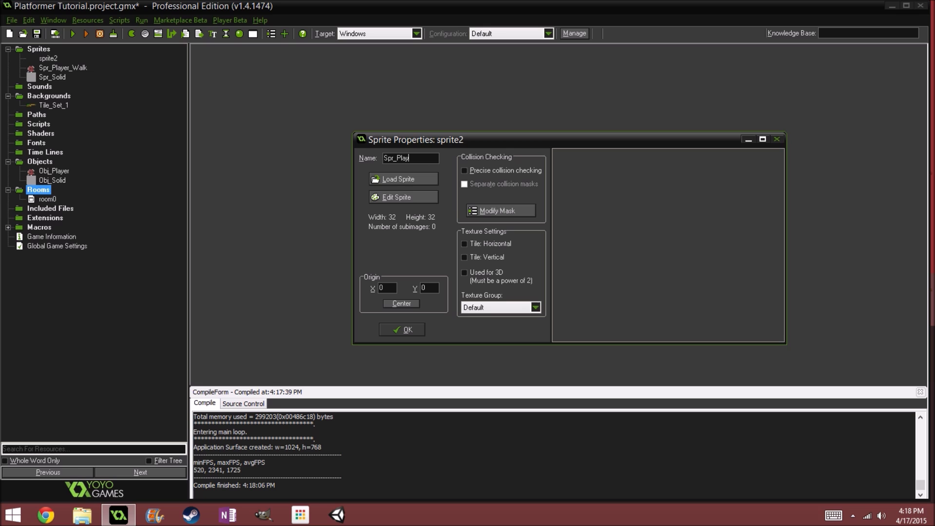
left_click(395, 329)
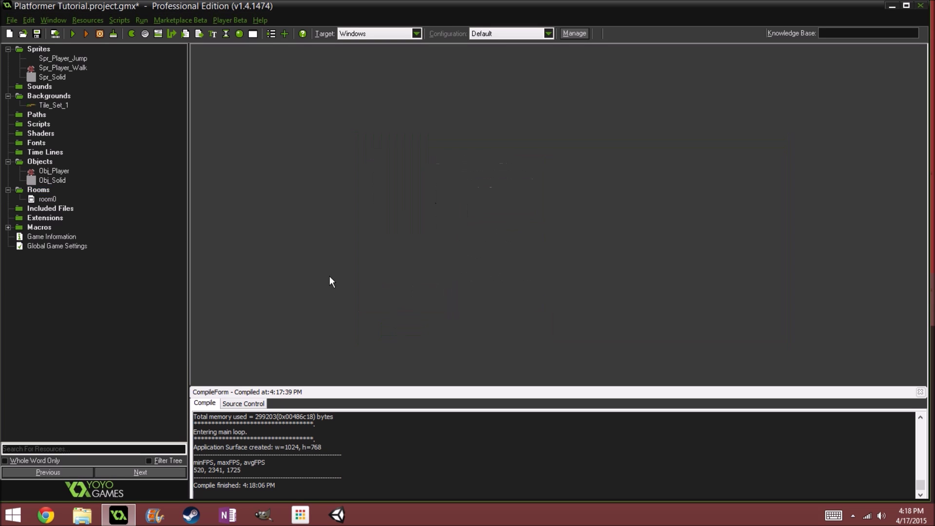
Step: Copy the first frame, image 0, of Spr_Player_Walk and close that sprite
double_click(49, 68)
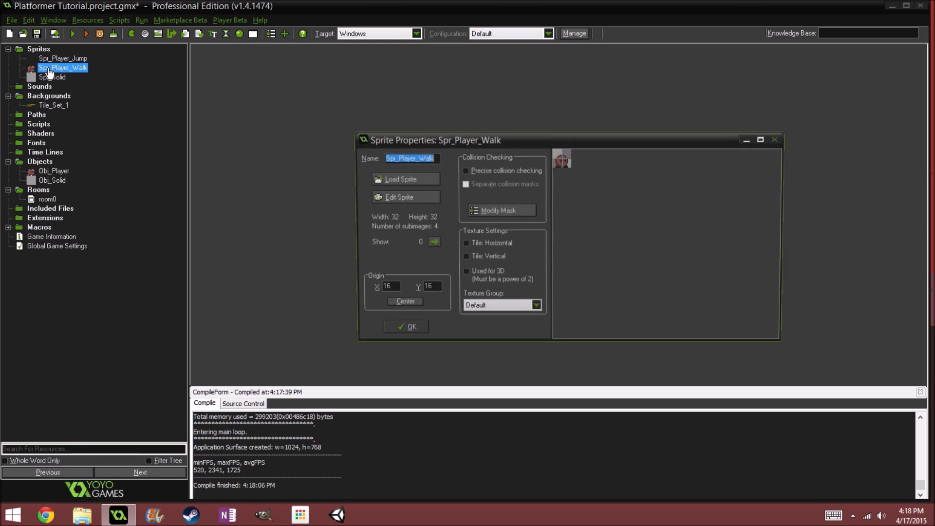
left_click(431, 199)
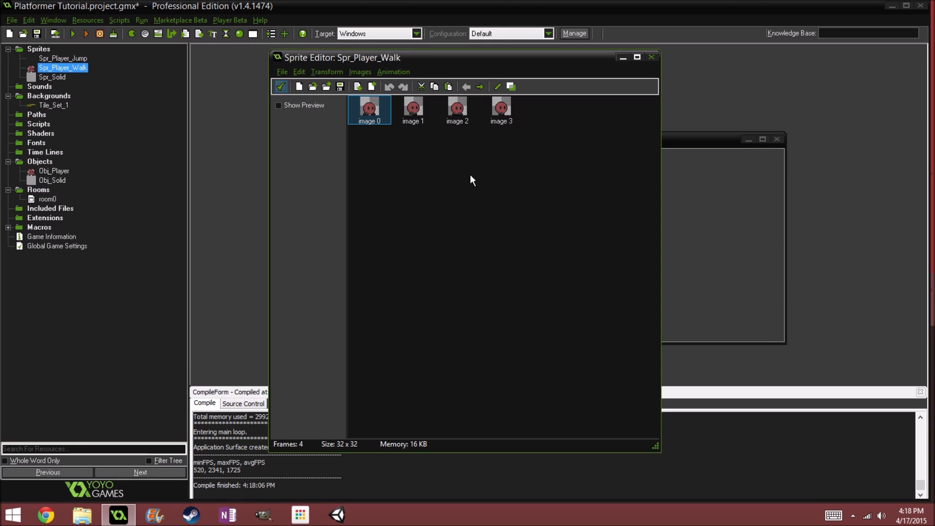
double_click(373, 108)
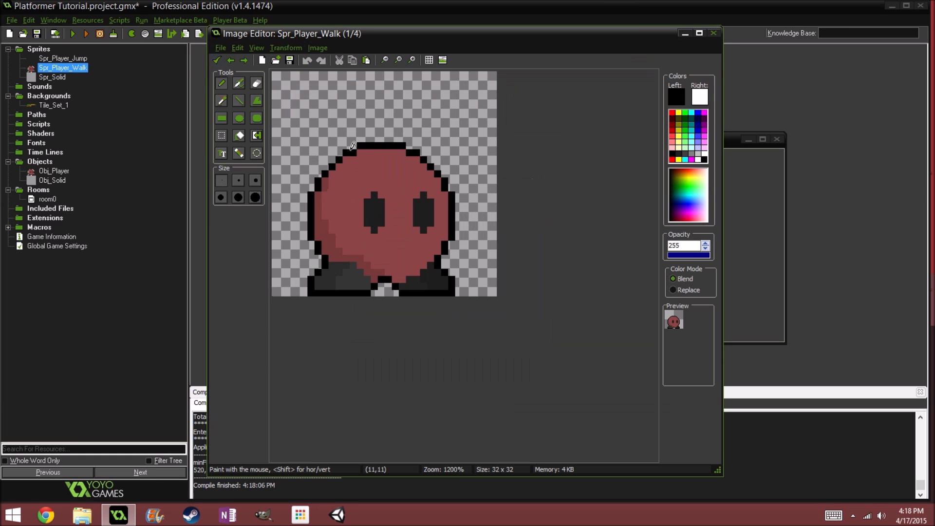
left_click(217, 60)
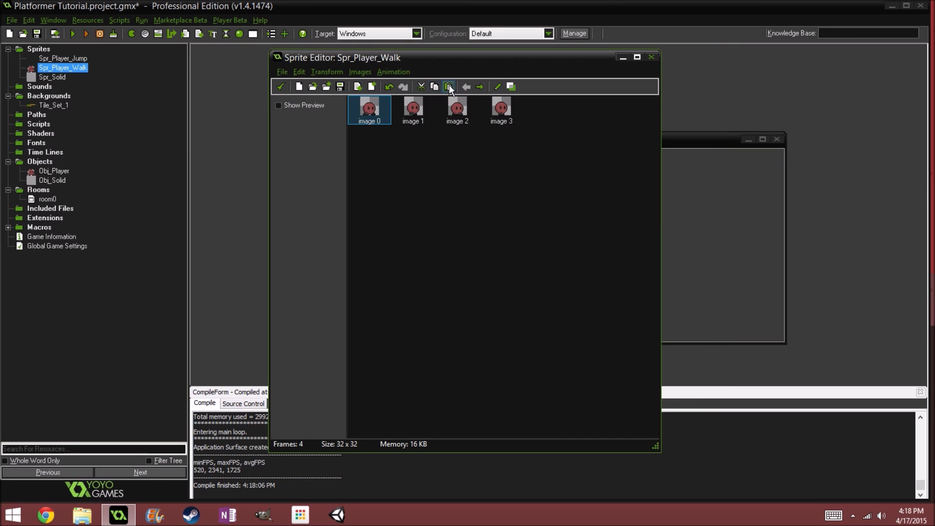
left_click(280, 88)
left_click(408, 330)
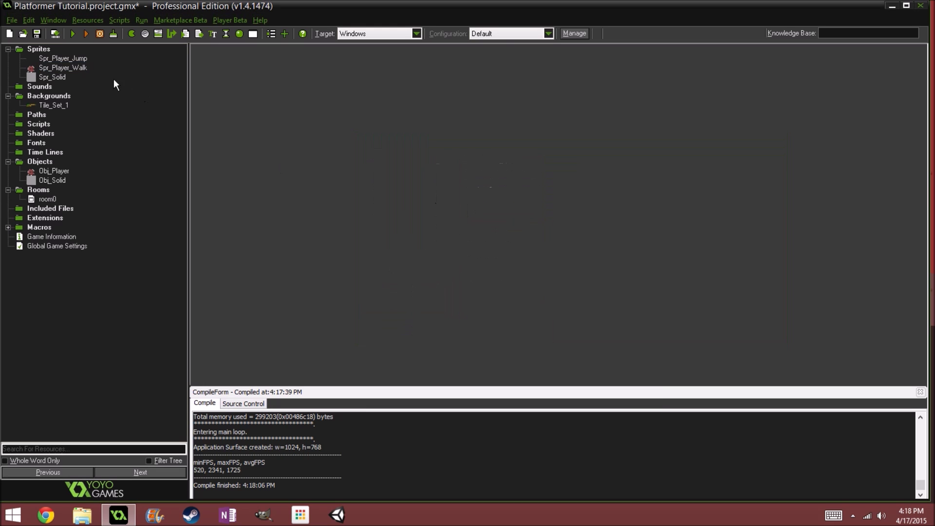
Step: Paste the copied walk frame into Spr_Player_Jump and move its whole image up about 6 pixels
double_click(63, 58)
left_click(407, 198)
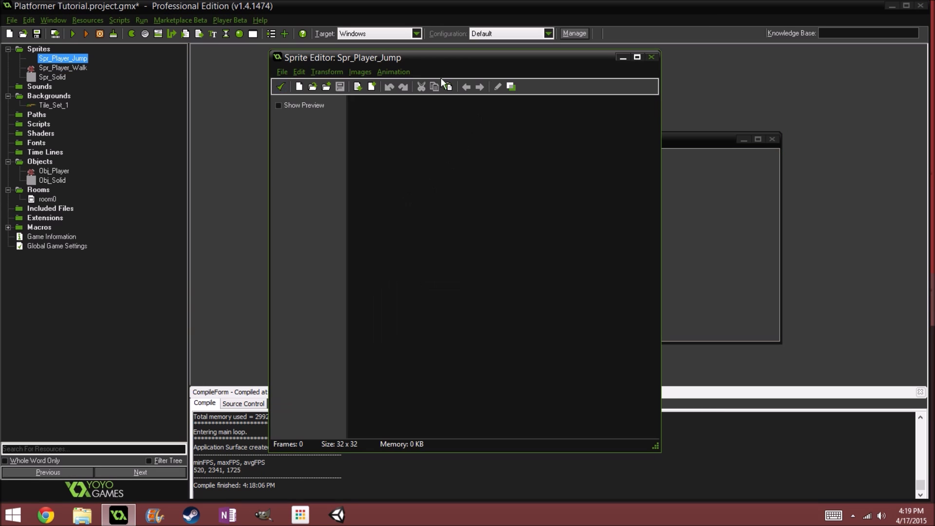
double_click(361, 112)
scroll(343, 131, "up", 1)
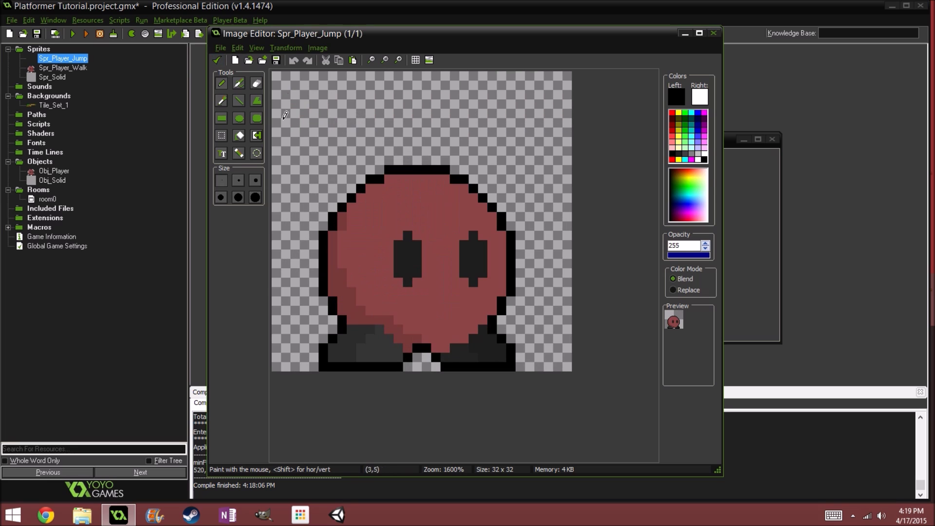
key("ctrl+a")
left_click_drag(431, 219, 431, 162)
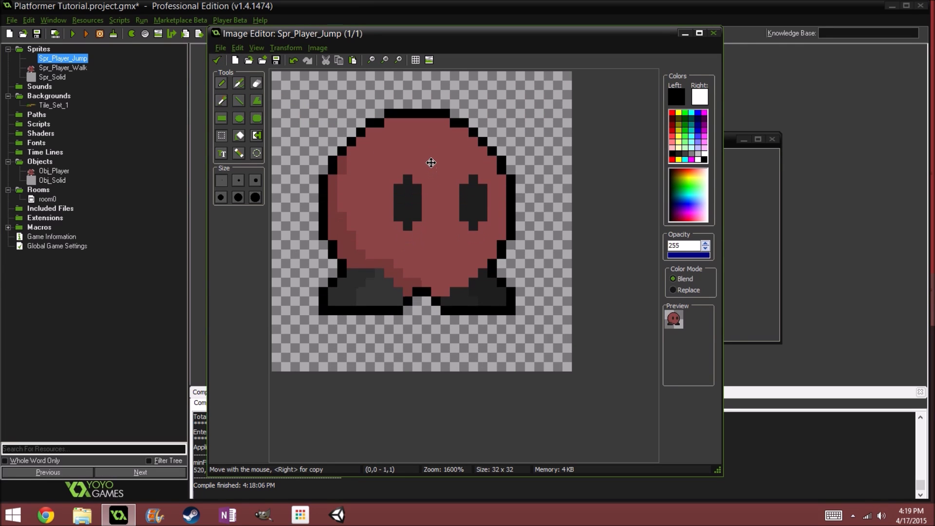
Step: Select all grey shades of the left foot with the magic wand and move them up about 4 pixels
left_click(221, 83)
scroll(406, 349, "up", 2)
scroll(418, 336, "up", 1)
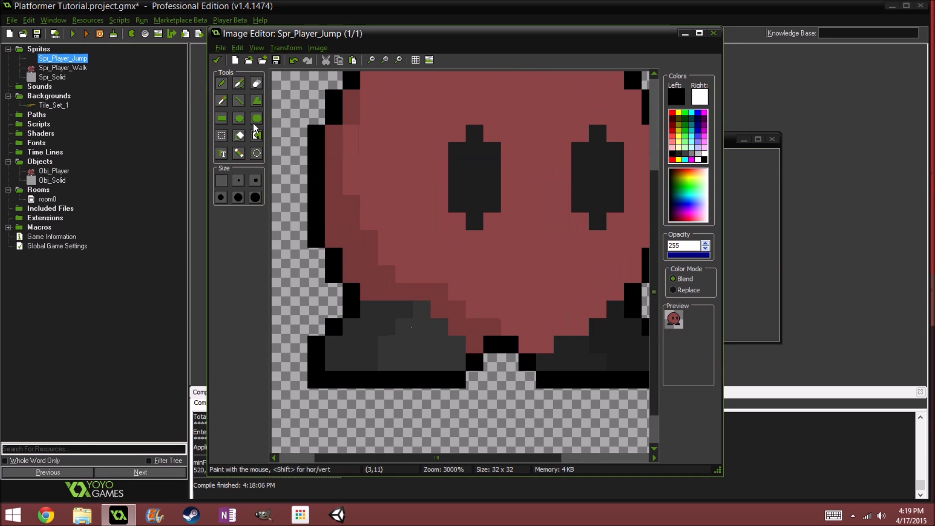
left_click(238, 136)
left_click(381, 326, "shift")
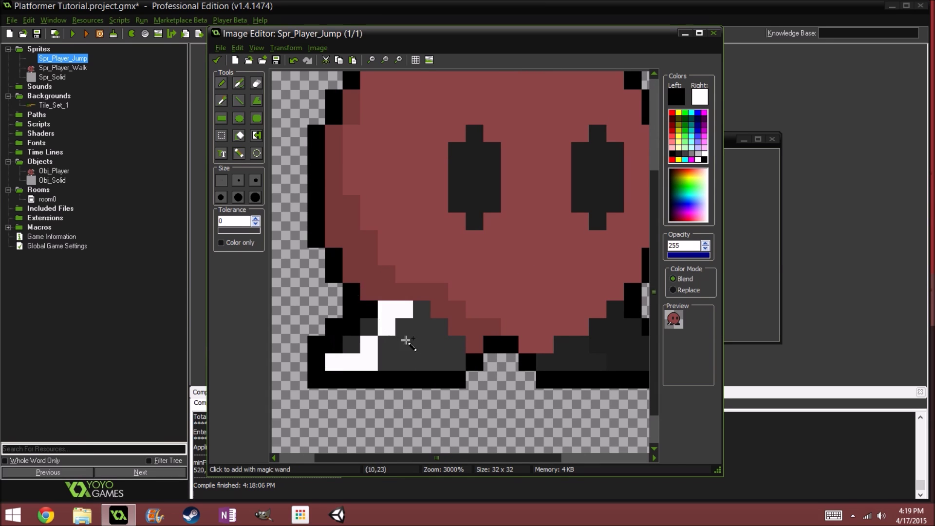
left_click(407, 340, "shift")
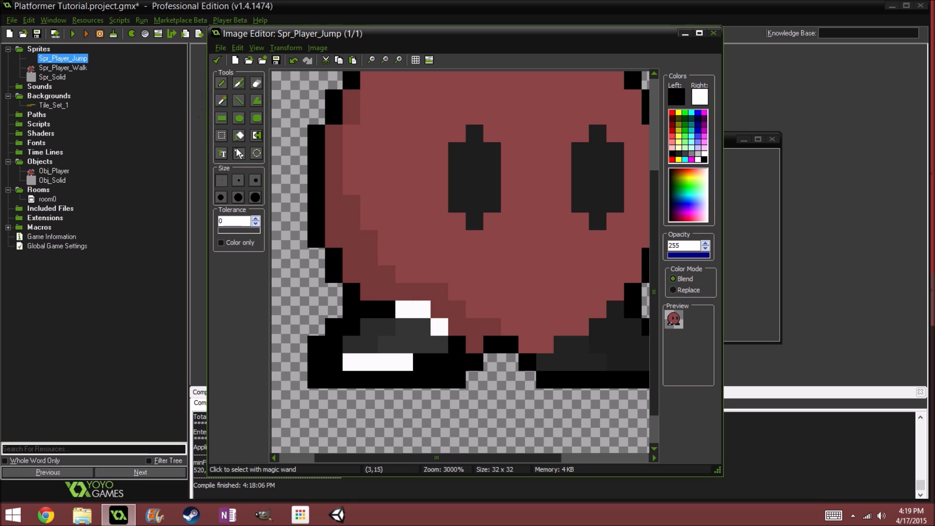
left_click_drag(411, 341, 410, 282)
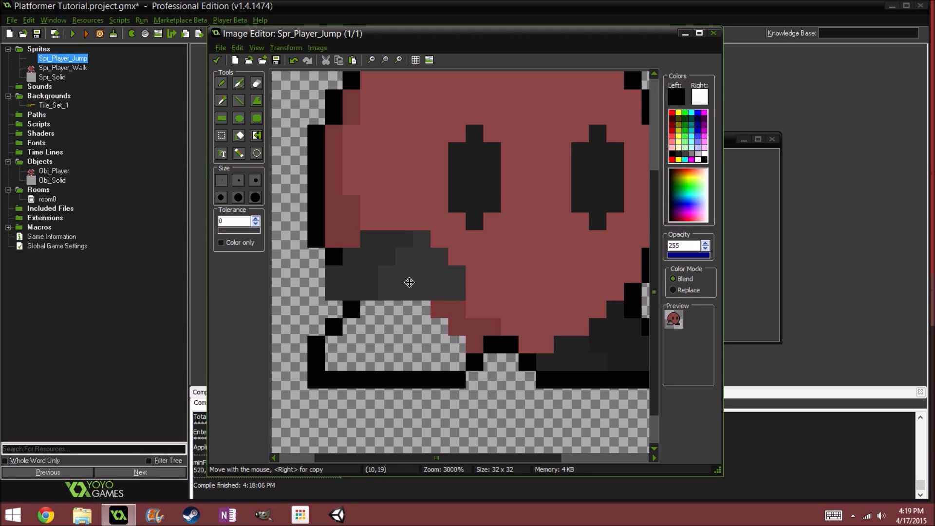
Step: Paint the edge of a rounded lower half for the left foot, using the foot's own dark grey shades
left_click(222, 84)
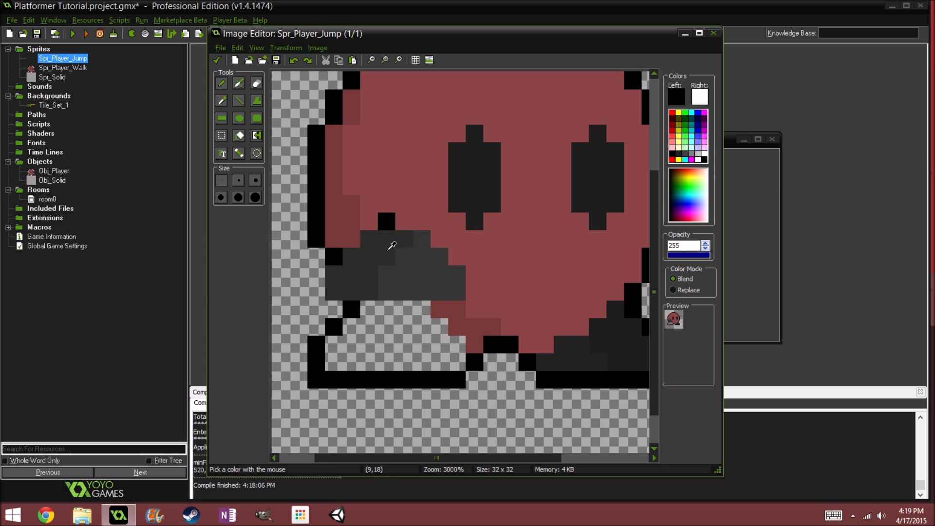
left_click(336, 306)
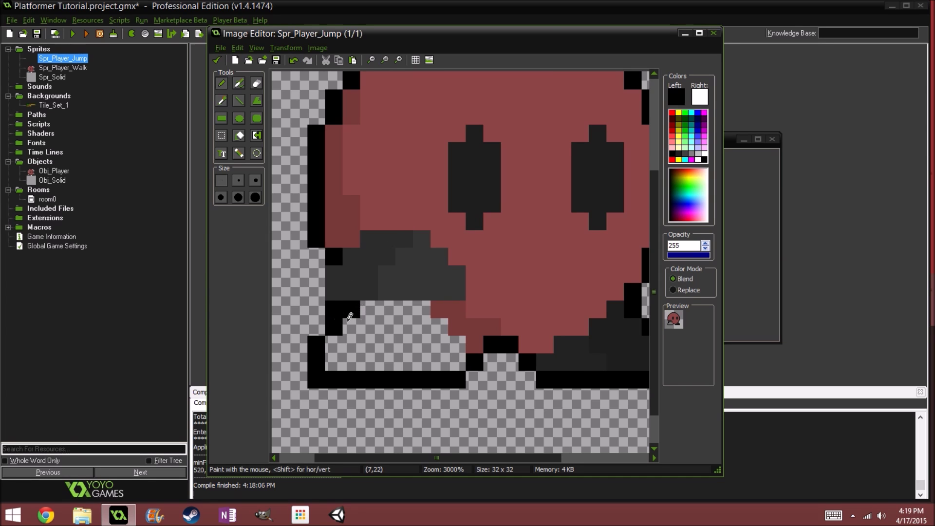
scroll(350, 316, "up", 1)
left_click(351, 261, "ctrl")
left_click_drag(336, 291, 336, 318)
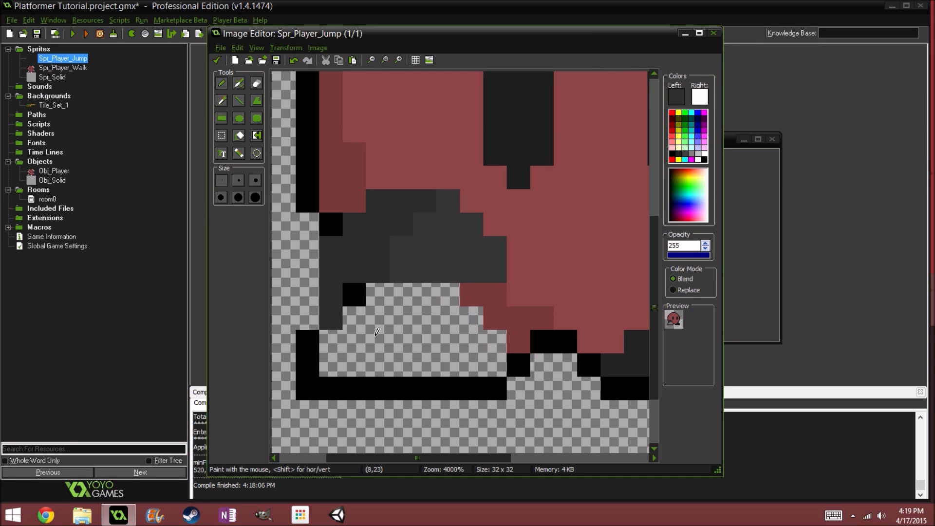
left_click(363, 336)
left_click(378, 365)
left_click(402, 365)
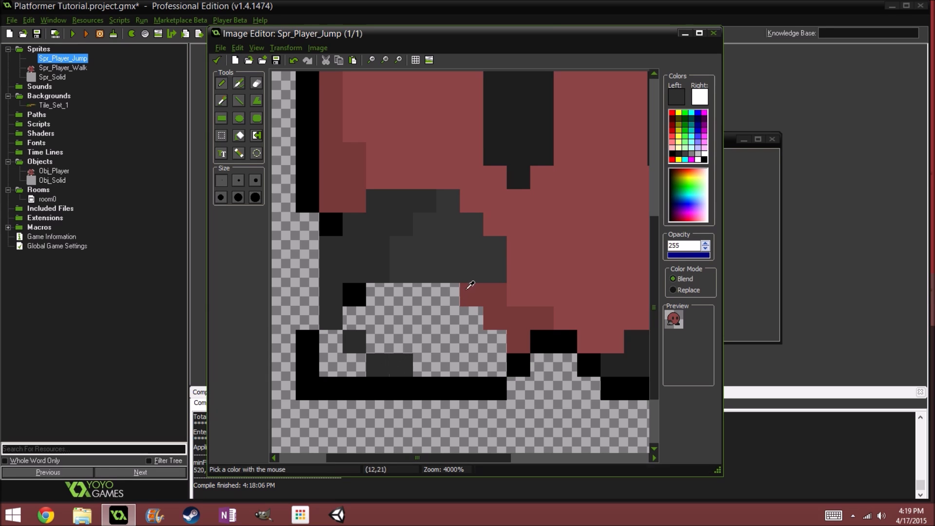
left_click_drag(502, 289, 501, 307)
left_click(477, 336)
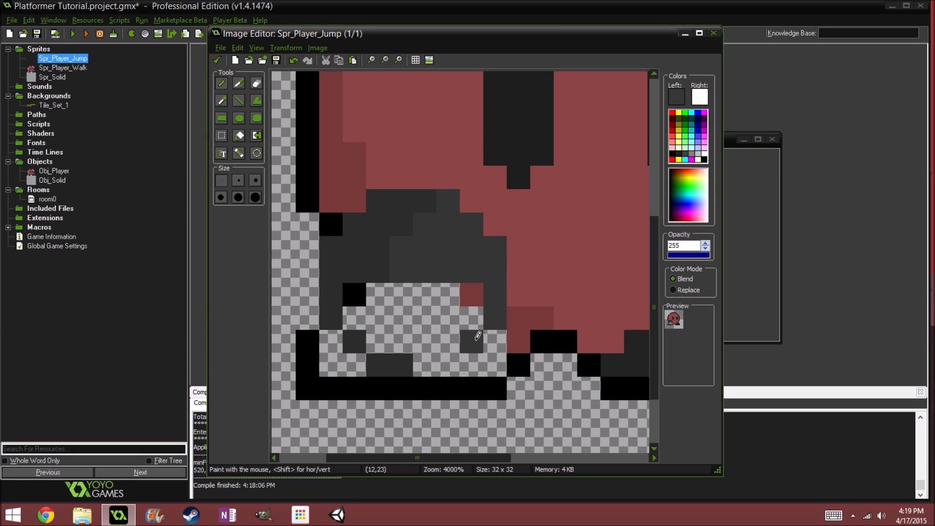
left_click_drag(459, 355, 432, 363)
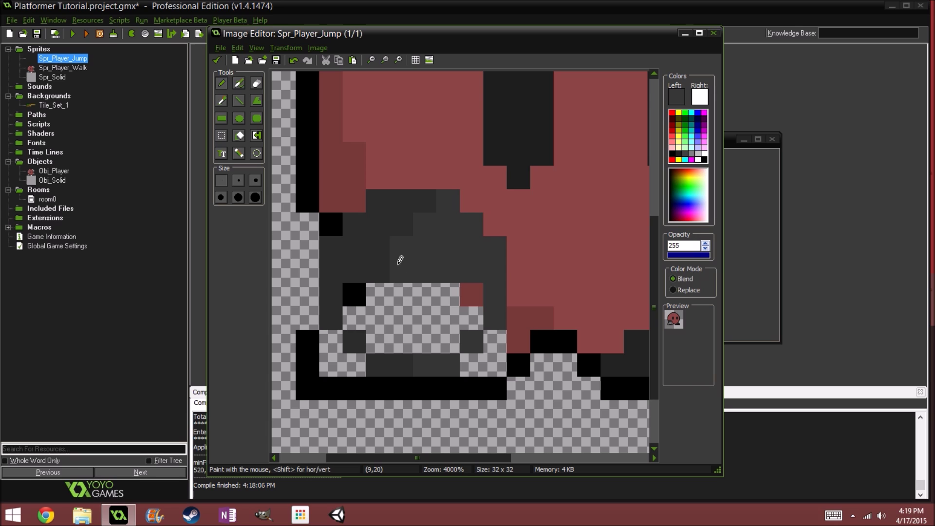
Step: Fill the interior of the left foot's lower half with its matching darker and lighter greys
left_click_drag(382, 290, 378, 316)
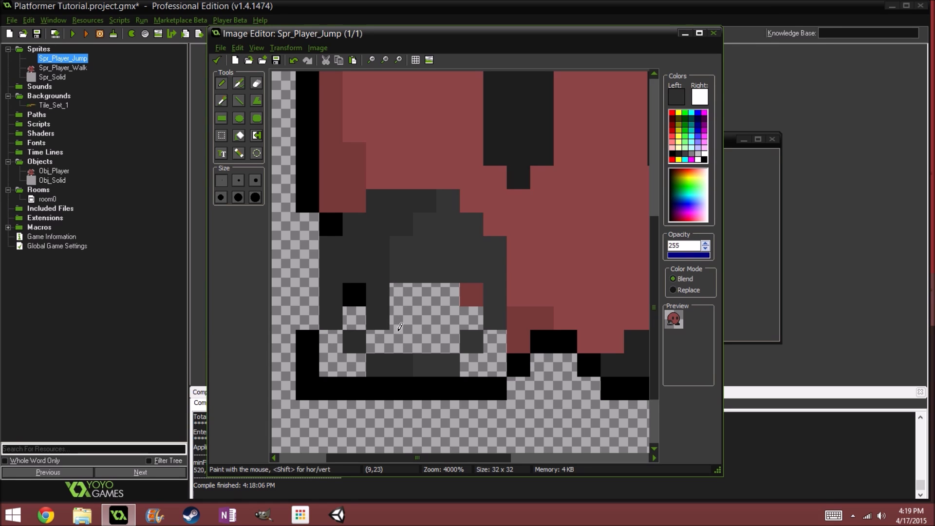
left_click(398, 332)
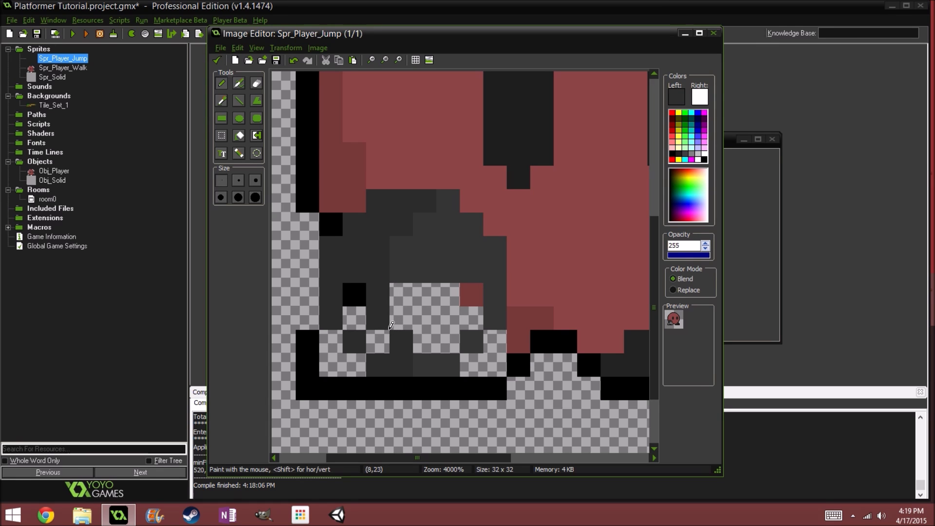
key("ctrl")
left_click(415, 333)
mouse_move(378, 338)
left_mouse_down()
mouse_move(355, 297)
mouse_move(418, 309)
mouse_move(433, 332)
mouse_move(467, 288)
mouse_move(471, 317)
left_mouse_up()
left_click(426, 265, "ctrl")
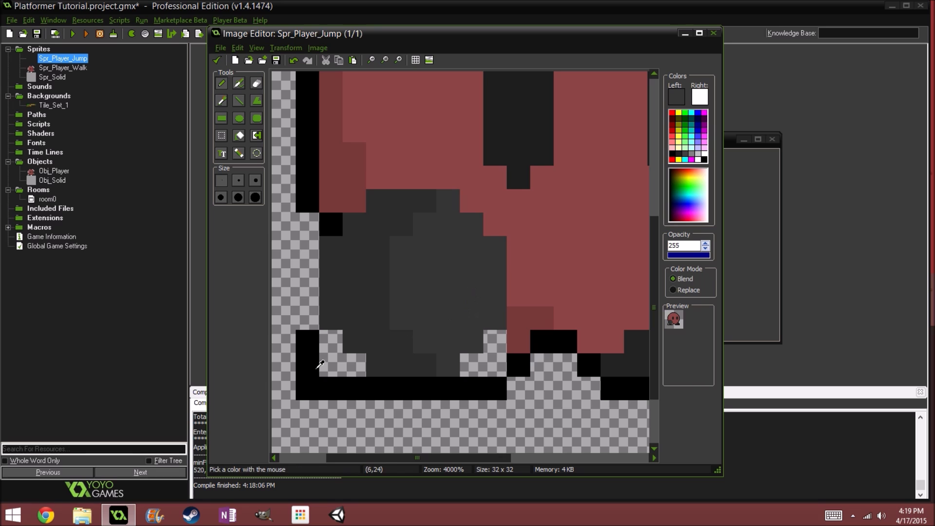
Step: Draw a black outline around the side and underside of the rounded left foot
left_click(312, 341, "ctrl")
mouse_move(311, 239)
left_mouse_down()
mouse_move(336, 334)
mouse_move(377, 361)
left_mouse_up()
left_click(471, 365)
left_click(502, 341)
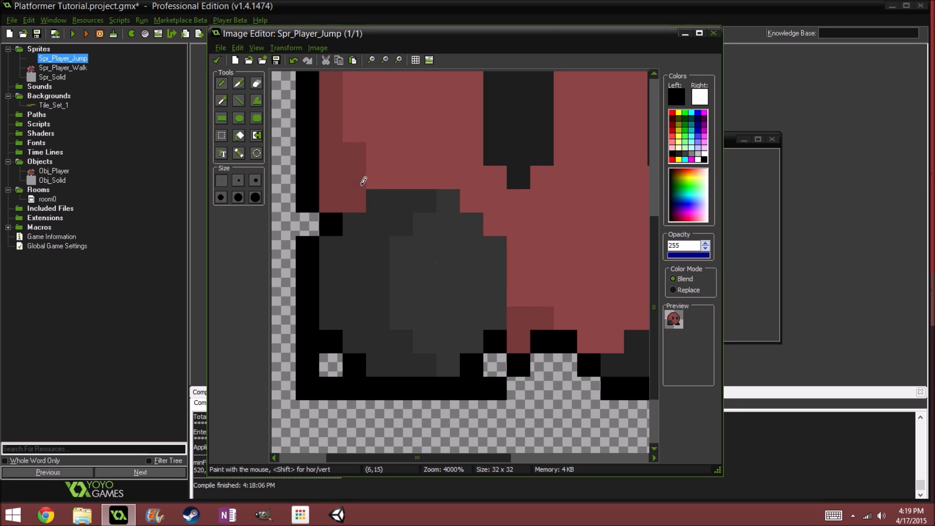
left_click(525, 335)
Step: Erase the leftover pixels of the old outline around the left foot
left_click(256, 83)
mouse_move(307, 349)
left_mouse_down()
mouse_move(308, 371)
mouse_move(346, 387)
left_mouse_up()
left_click(470, 388)
left_click_drag(484, 392, 518, 365)
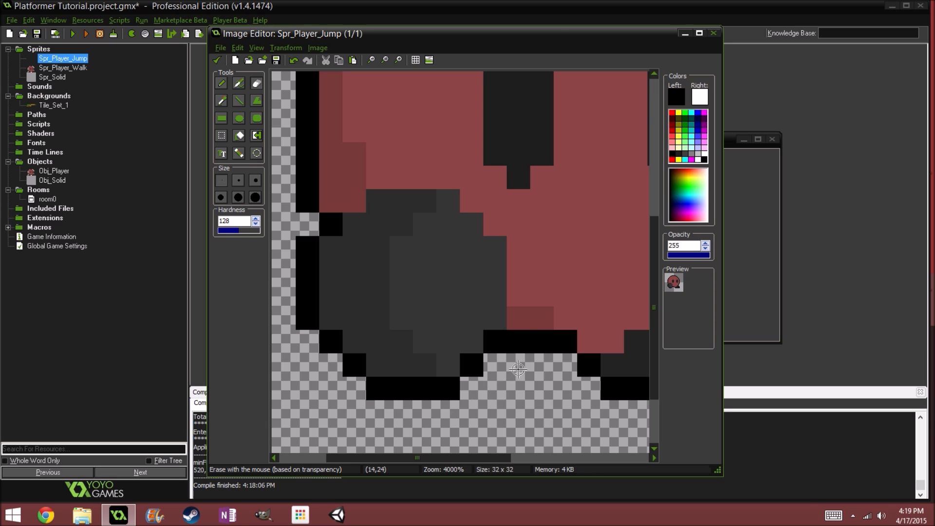
scroll(547, 318, "down", 1)
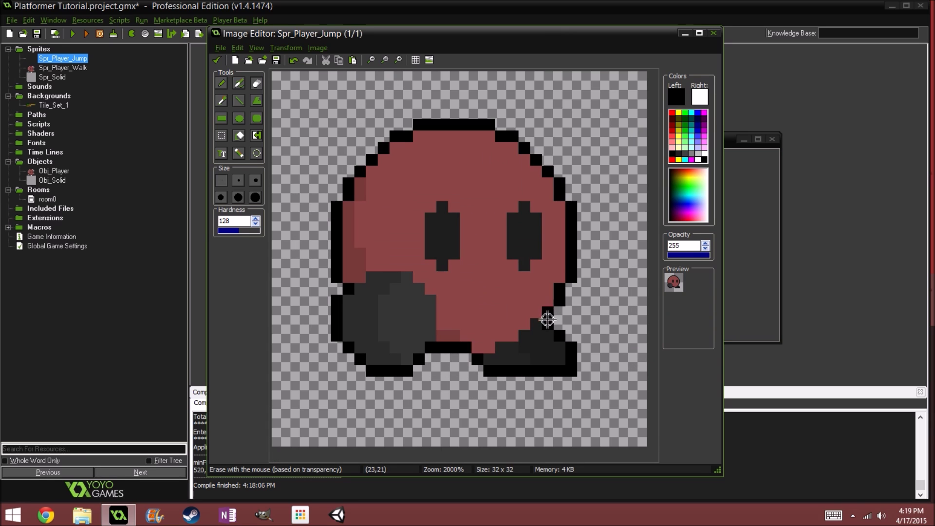
left_click(221, 83)
scroll(455, 272, "up", 3)
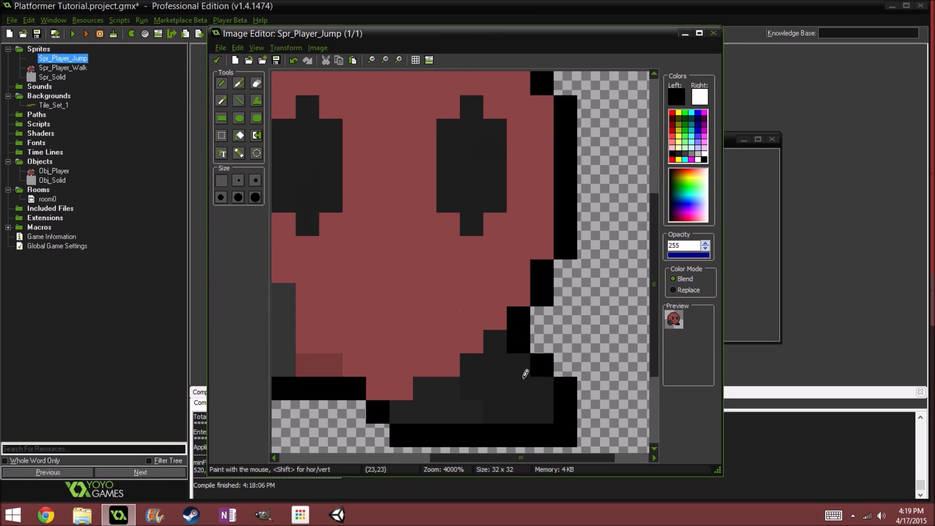
mouse_move(525, 374)
middle_mouse_down()
mouse_move(488, 331)
mouse_move(546, 341)
mouse_move(549, 356)
middle_mouse_up()
key("o")
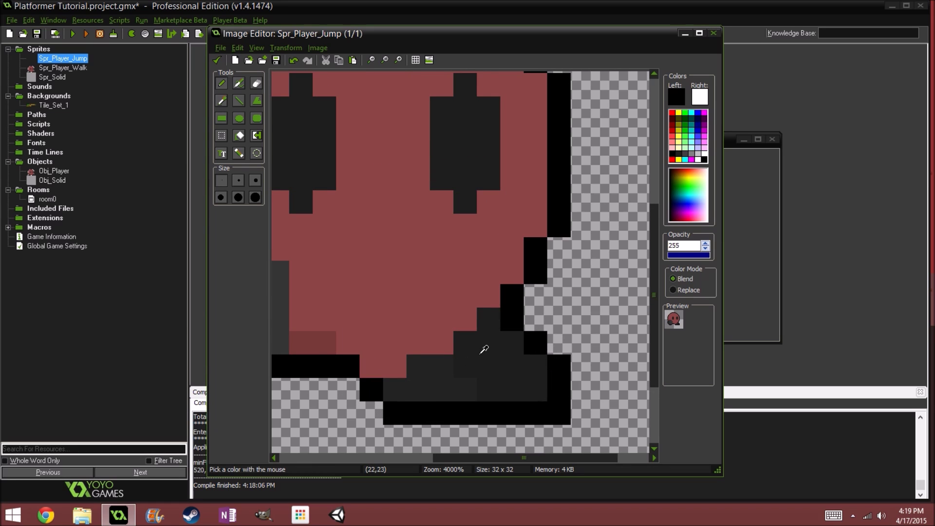
left_click(255, 83)
mouse_move(370, 390)
left_mouse_down()
mouse_move(448, 415)
mouse_move(564, 365)
mouse_move(487, 319)
mouse_move(538, 383)
mouse_move(427, 371)
mouse_move(472, 351)
left_mouse_up()
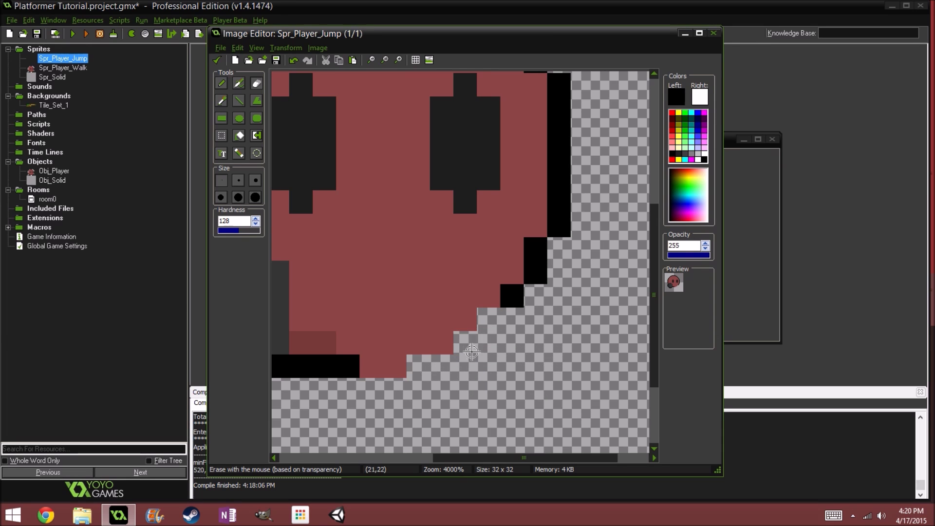
left_click(223, 85)
middle_click_drag(335, 174, 490, 196)
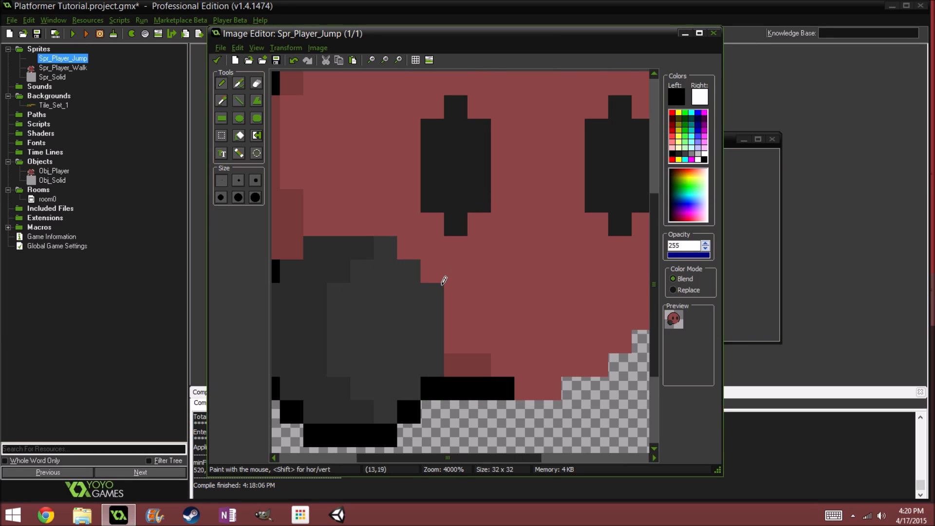
key("ctrl+z")
Step: Sample the right foot's dark grey as the drawing colour, and erase the old right foot with its outline
middle_click_drag(565, 331, 351, 277)
left_click(427, 323)
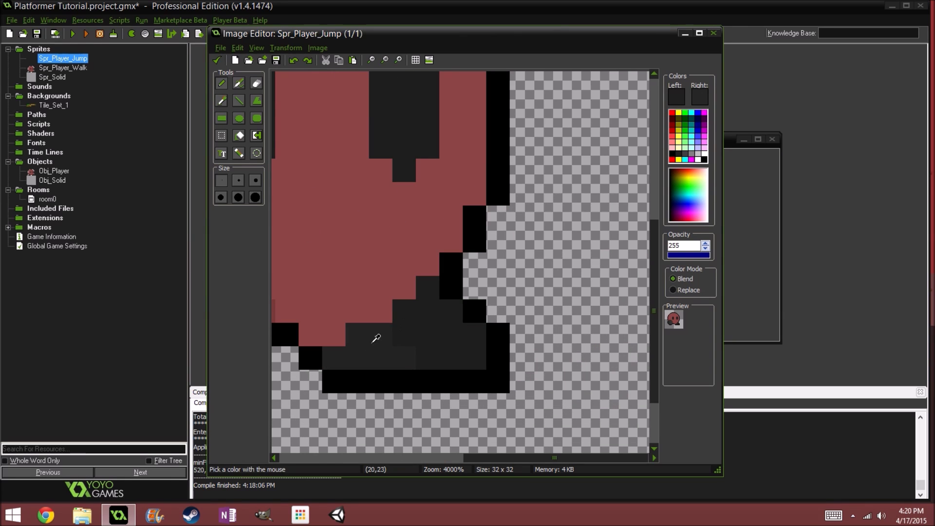
left_click(257, 83)
mouse_move(324, 345)
left_mouse_down()
mouse_move(308, 364)
mouse_move(387, 381)
mouse_move(482, 324)
mouse_move(457, 290)
mouse_move(404, 331)
mouse_move(424, 359)
mouse_move(359, 340)
mouse_move(381, 335)
left_mouse_up()
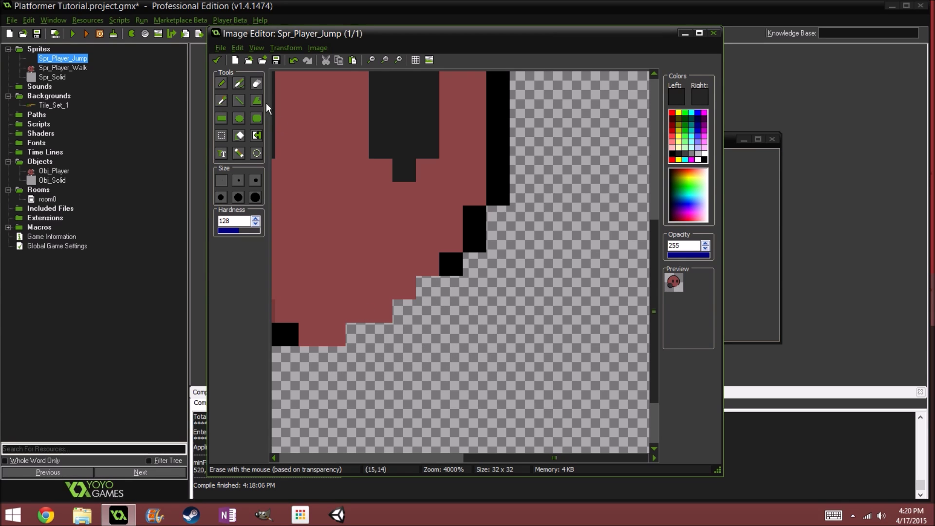
Step: Paint a new rounded right foot in the sampled dark grey along the body's lower right edge
left_click(221, 84)
scroll(429, 279, "down", 2)
scroll(484, 345, "up", 1)
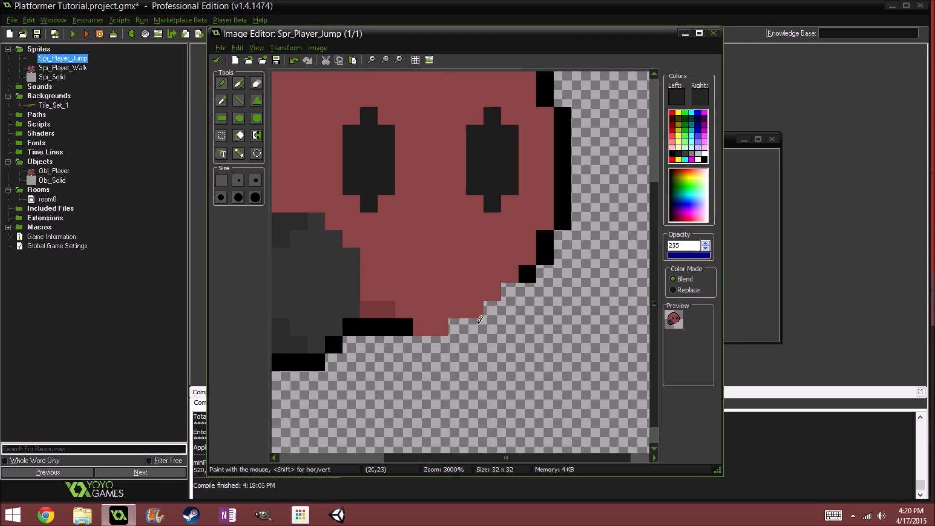
left_click(479, 322)
middle_click_drag(528, 330, 600, 340)
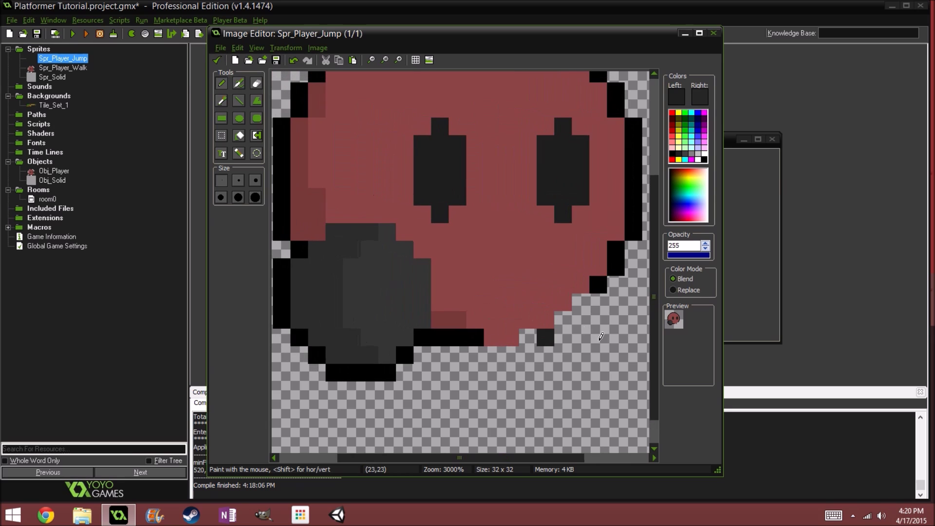
left_click(531, 333)
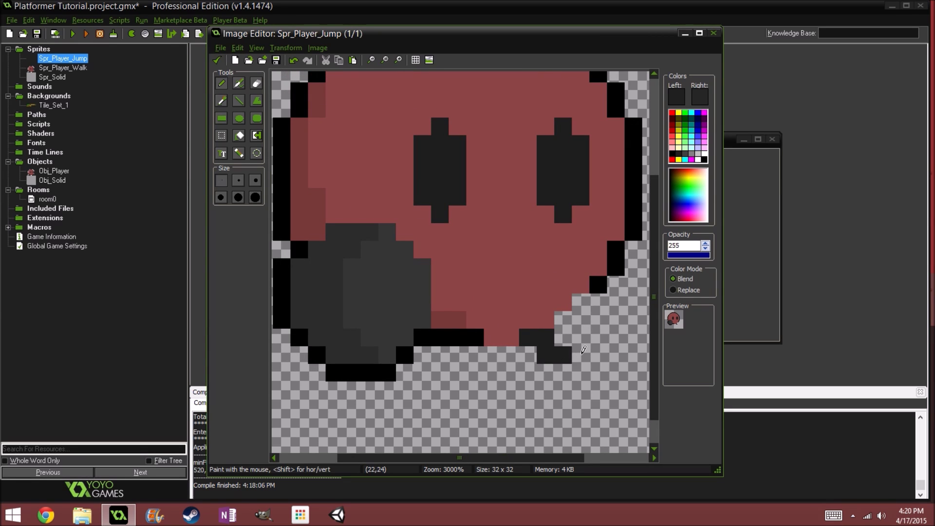
mouse_move(564, 351)
left_mouse_down()
mouse_move(597, 351)
mouse_move(634, 314)
mouse_move(638, 264)
mouse_move(616, 273)
mouse_move(616, 320)
mouse_move(601, 278)
mouse_move(594, 320)
mouse_move(565, 331)
mouse_move(581, 303)
left_mouse_up()
middle_click_drag(568, 312, 472, 326)
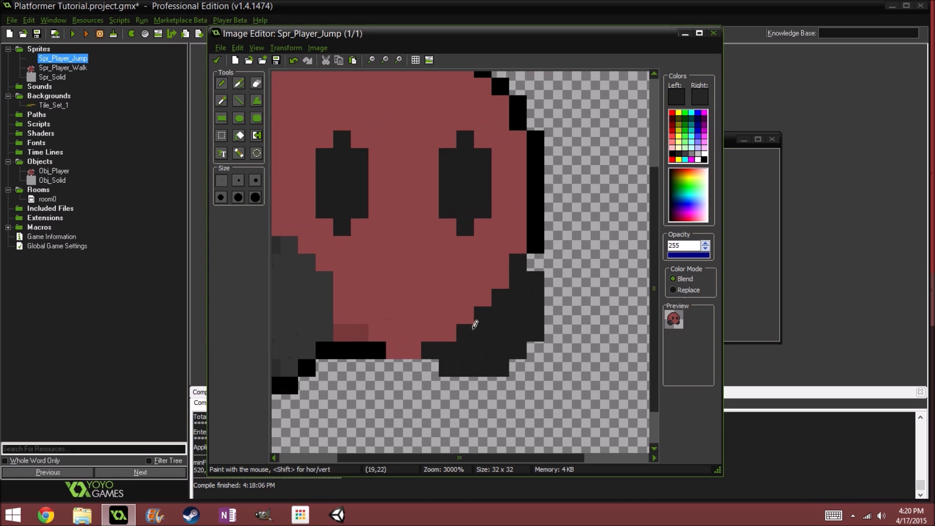
Step: Shade the inner lower part of the right foot with a slightly lighter dark grey, undoing a stray stroke
scroll(446, 345, "up", 3)
middle_click_drag(538, 357, 429, 356)
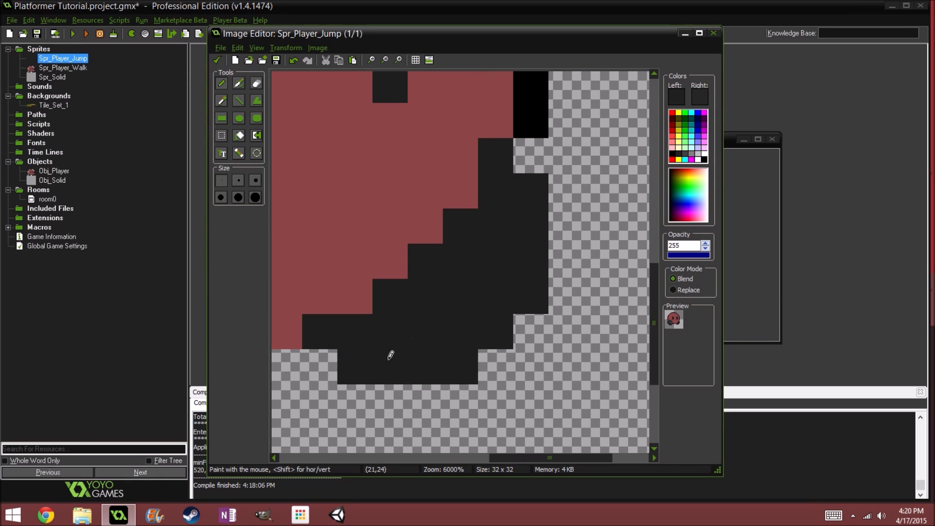
middle_click_drag(403, 321, 498, 331)
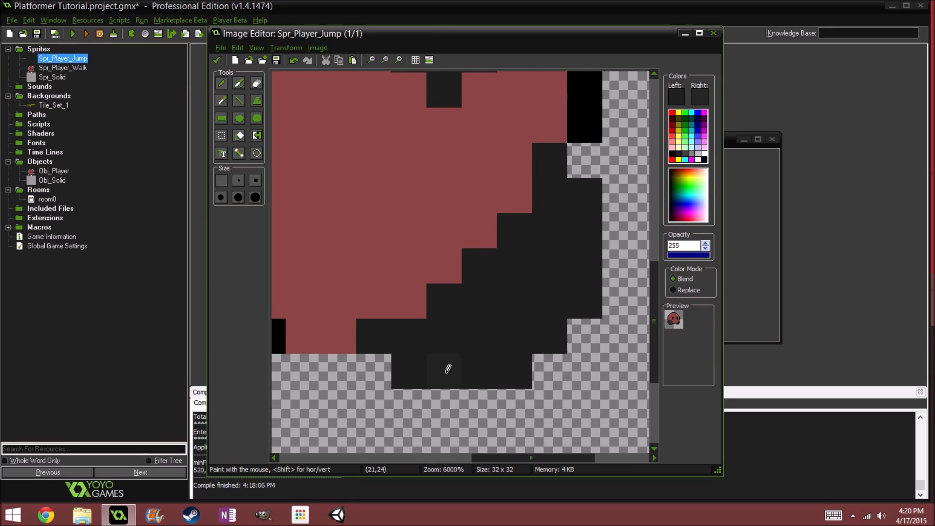
key("ctrl+z")
scroll(390, 287, "down", 6)
scroll(447, 312, "up", 3)
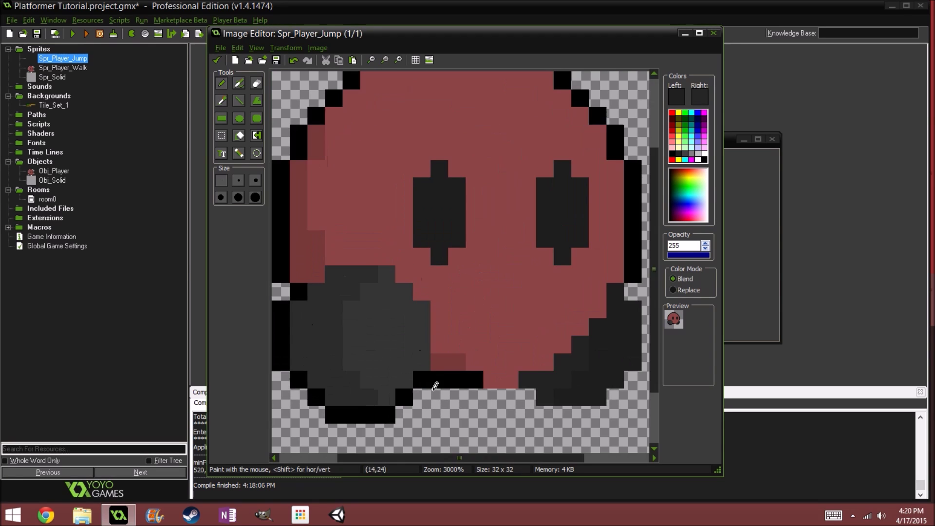
Step: Outline the bottom of the body and the outer edges of the right foot in black
left_click(451, 378, "ctrl")
mouse_move(493, 375)
left_mouse_down()
mouse_move(549, 406)
mouse_move(595, 410)
left_mouse_up()
left_click(616, 391)
left_click(633, 380)
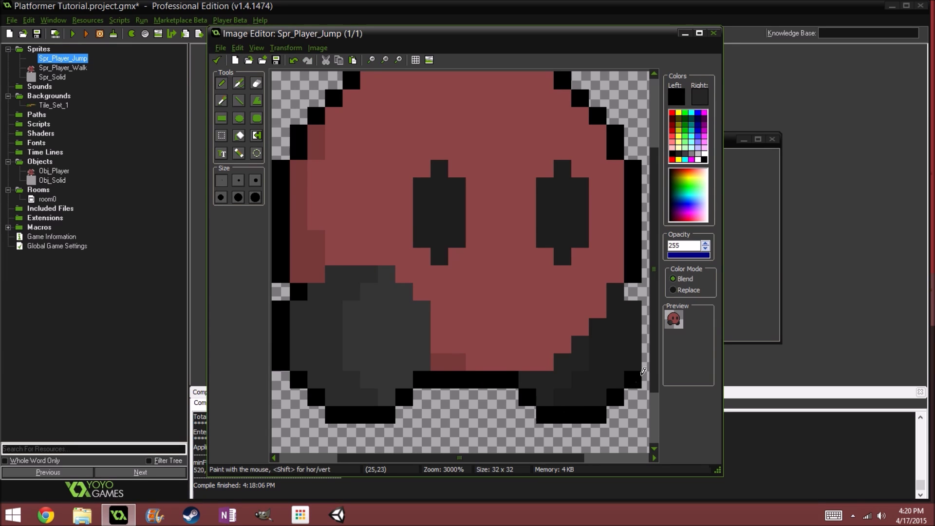
left_click(646, 361)
left_click_drag(646, 360, 647, 318)
left_click(633, 291)
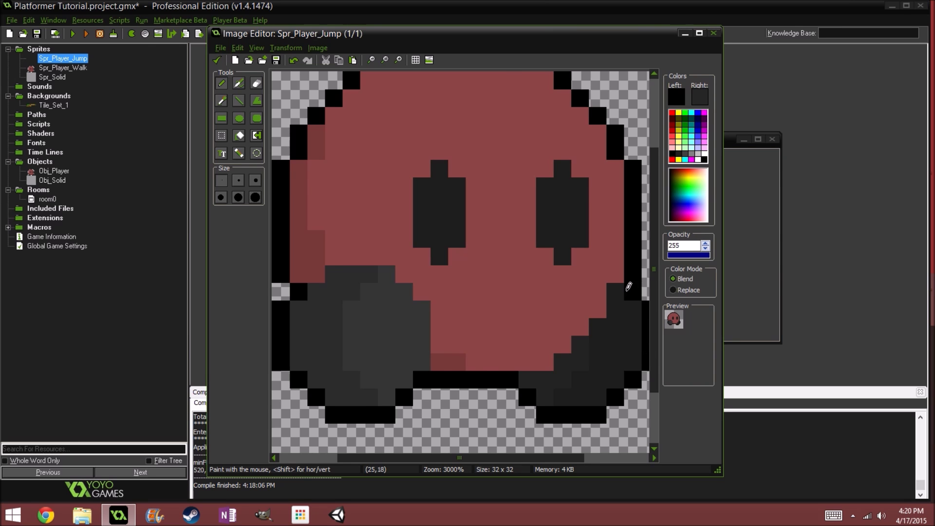
Step: Select both eyes with the magic wand and move them up about 2 pixels
scroll(482, 329, "down", 3)
scroll(358, 148, "up", 6)
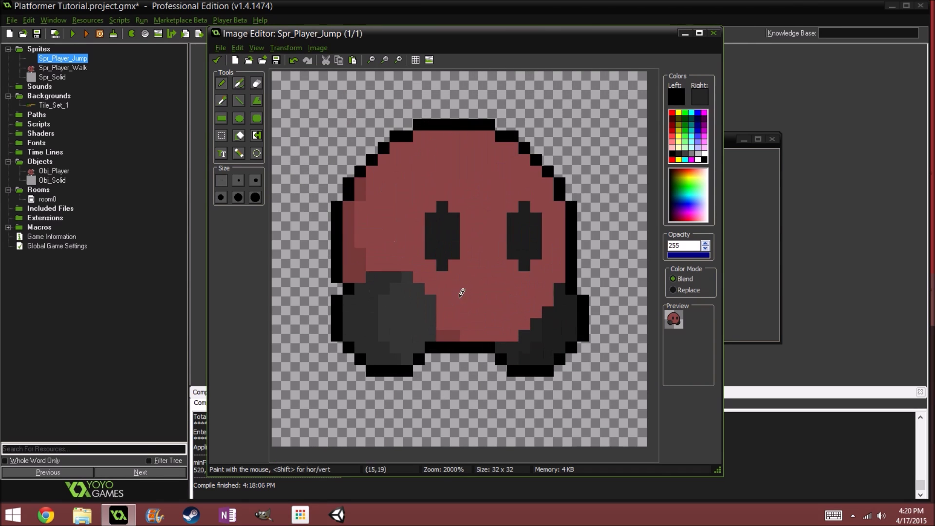
left_click(221, 100)
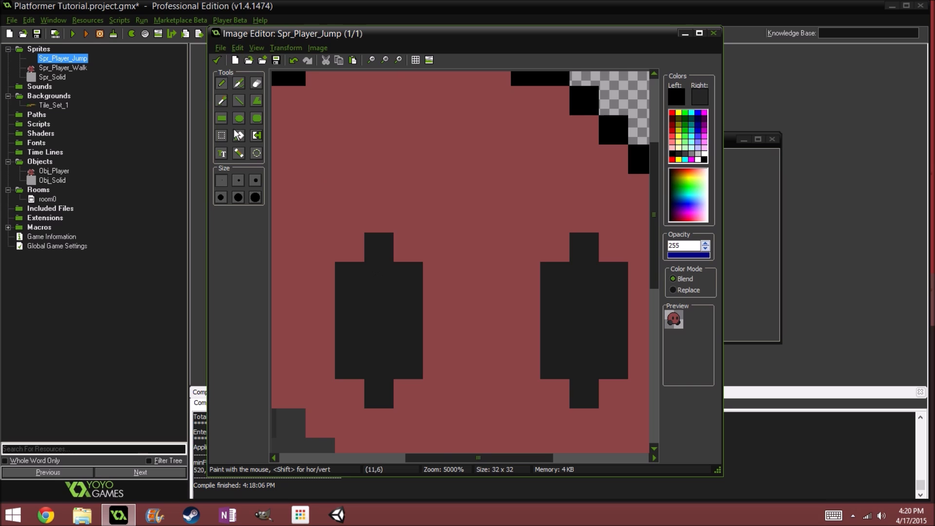
left_click(236, 154)
left_click(374, 307)
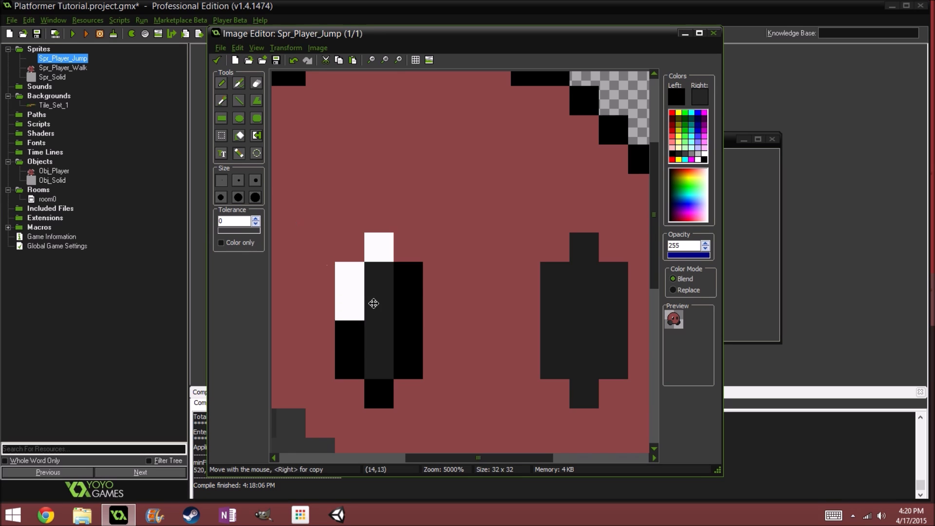
left_click(583, 299, "shift")
left_click_drag(411, 276, 389, 227)
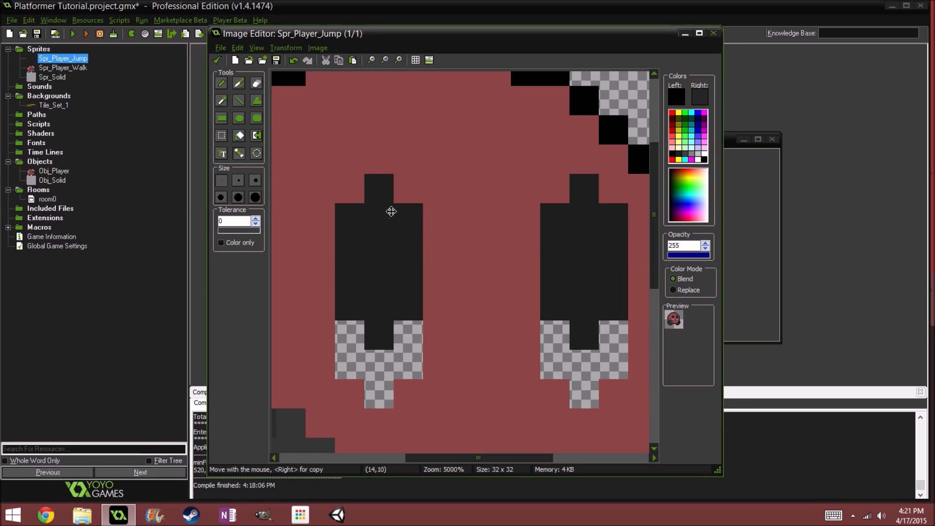
Step: Fill the transparent gaps below both eyes of the jump sprite with the sampled body red and apply the image edit
left_click(221, 100)
left_click(322, 311)
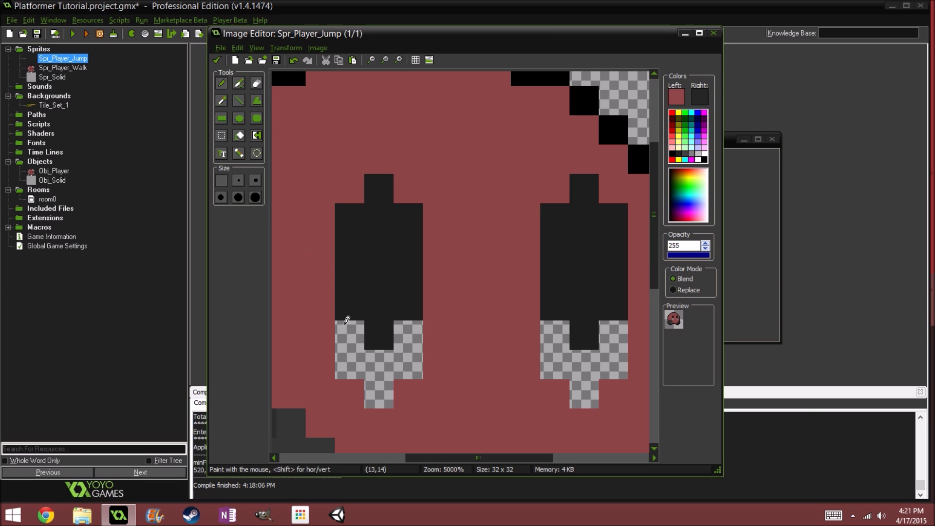
left_click(355, 341)
mouse_move(355, 337)
left_mouse_down()
mouse_move(397, 359)
mouse_move(409, 336)
left_mouse_up()
mouse_move(553, 336)
left_mouse_down()
mouse_move(562, 367)
mouse_move(628, 336)
left_mouse_up()
left_click(584, 364)
scroll(442, 224, "down", 4)
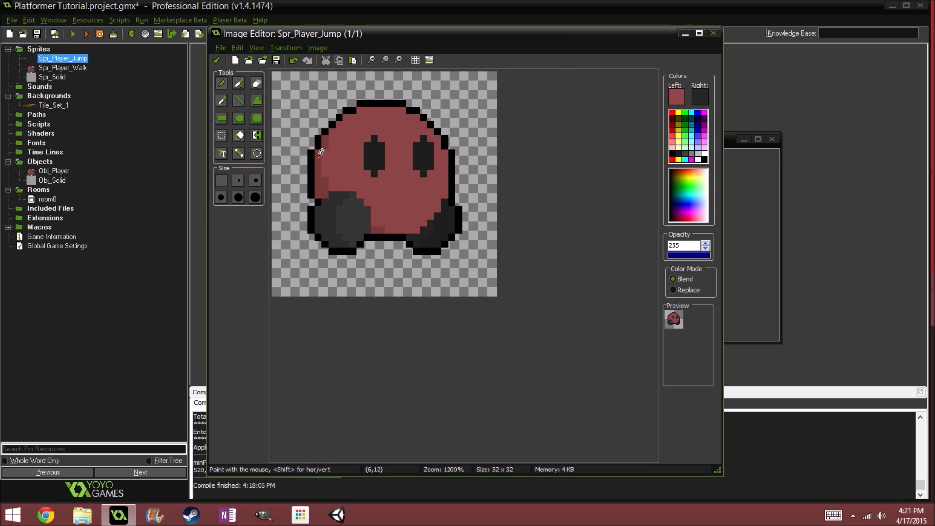
left_click(217, 60)
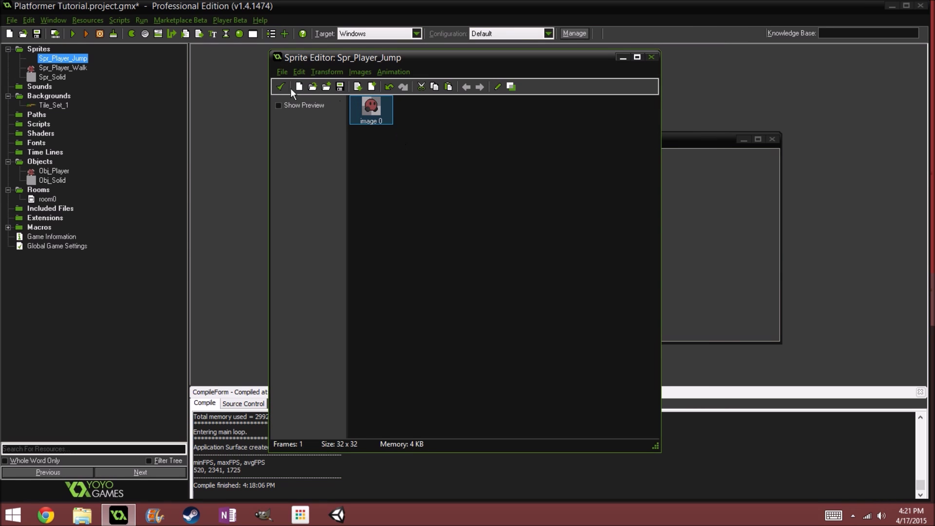
Step: Move the whole jump image down about 6 pixels so the feet meet the canvas's lower edge, and accept the sprite edit
double_click(365, 108)
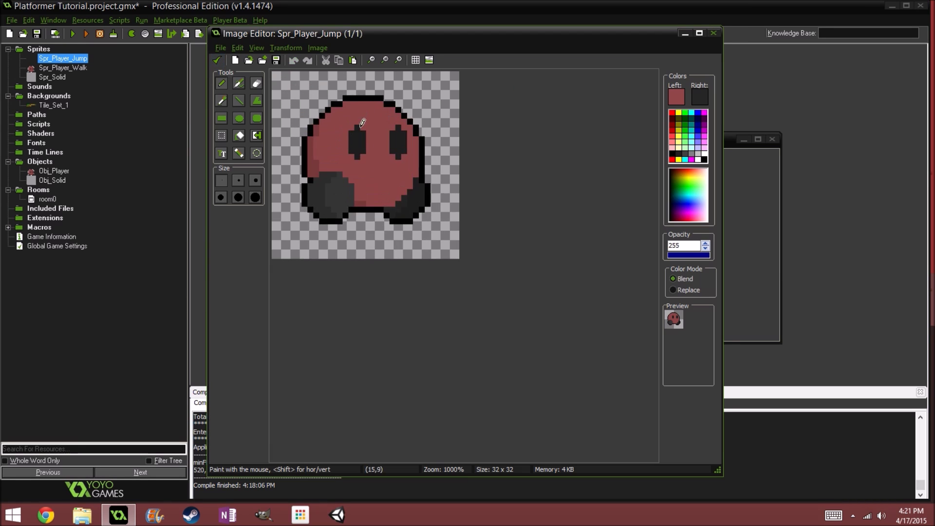
scroll(361, 126, "up", 2)
key("ctrl+a")
left_click_drag(413, 217, 416, 272)
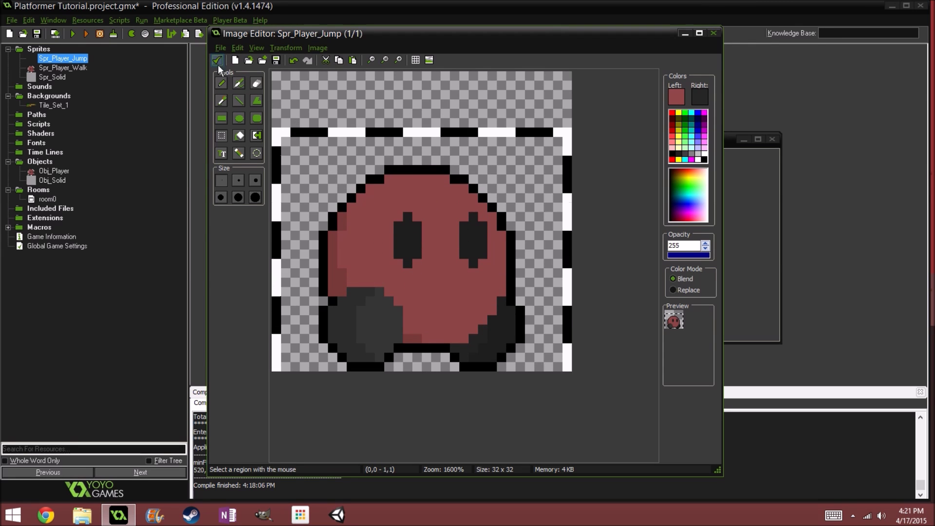
left_click(222, 83)
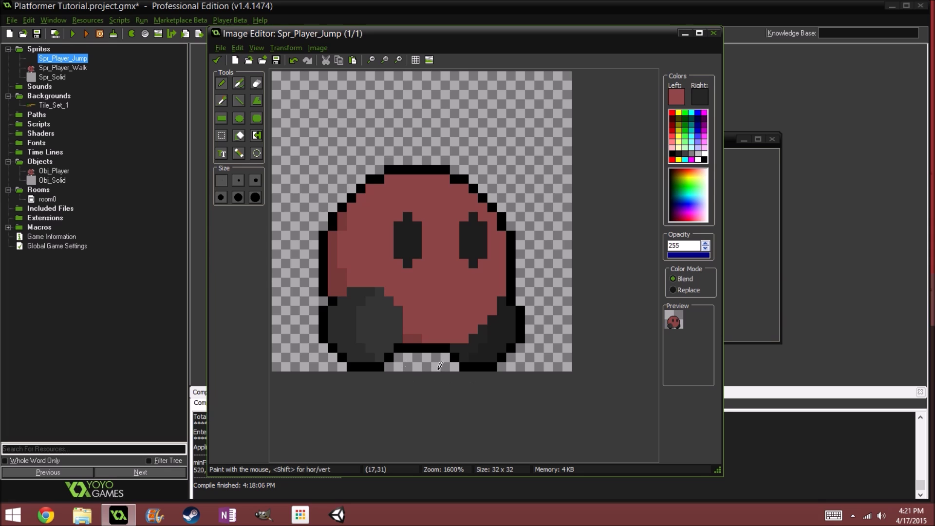
left_click(219, 60)
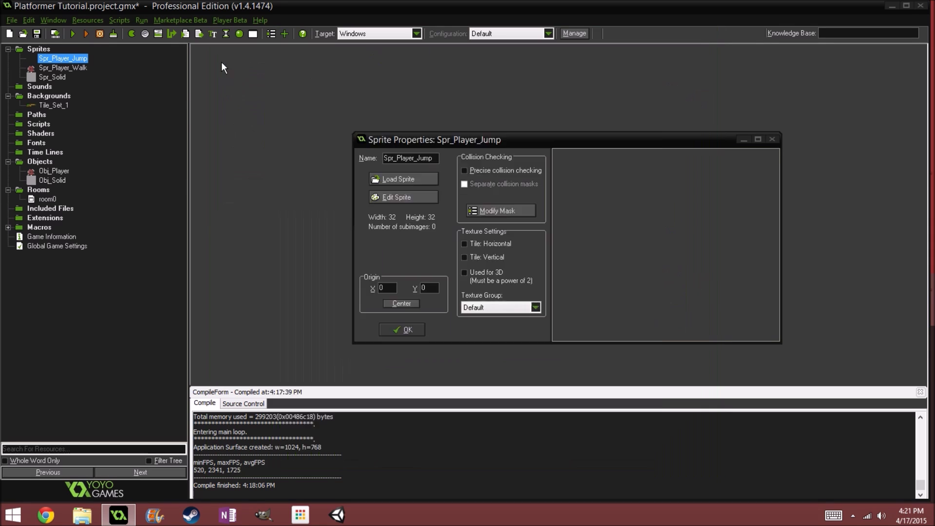
left_click(278, 86)
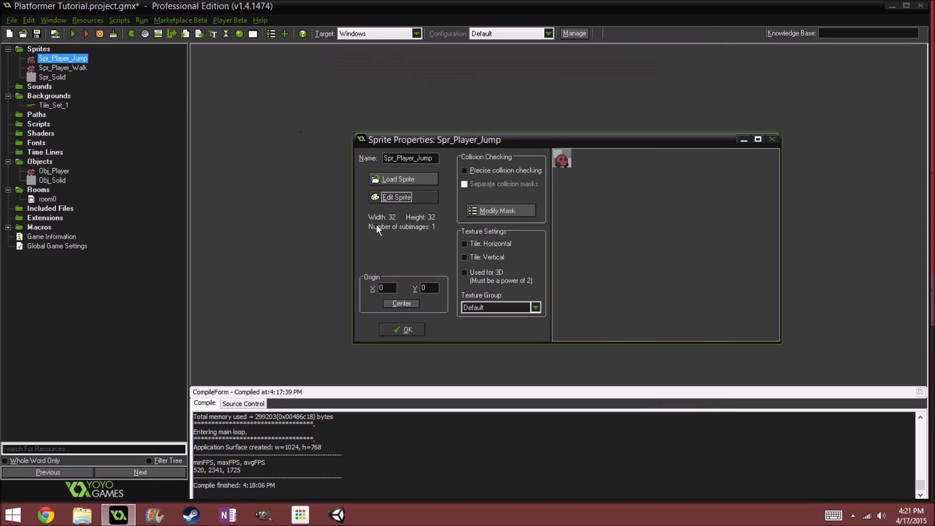
Step: Center the origin of Spr_Player_Jump, check Spr_Player_Walk's properties, and confirm both sprites
left_click(392, 302)
double_click(63, 68)
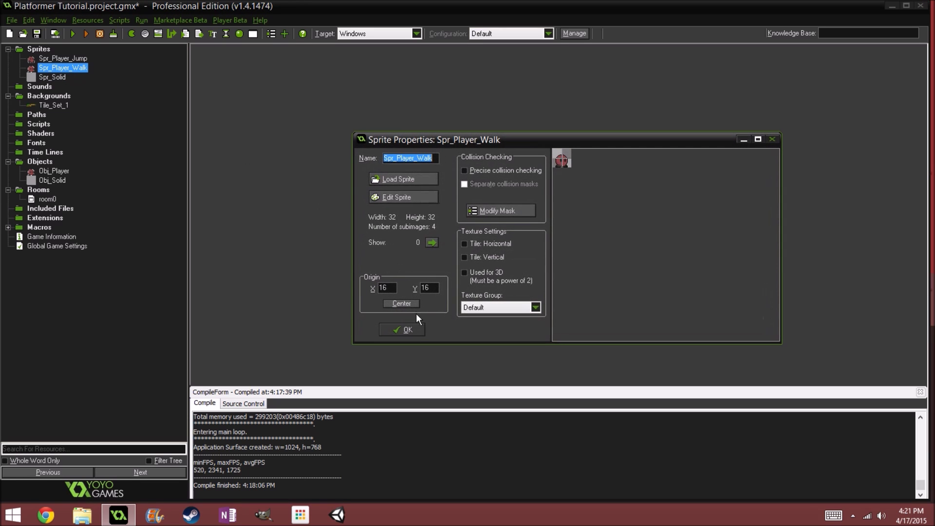
left_click(404, 329)
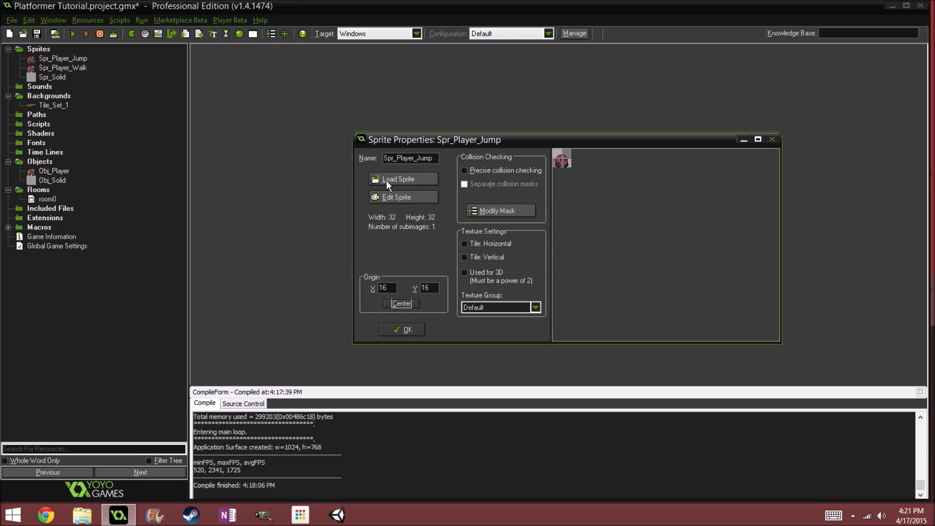
left_click(395, 330)
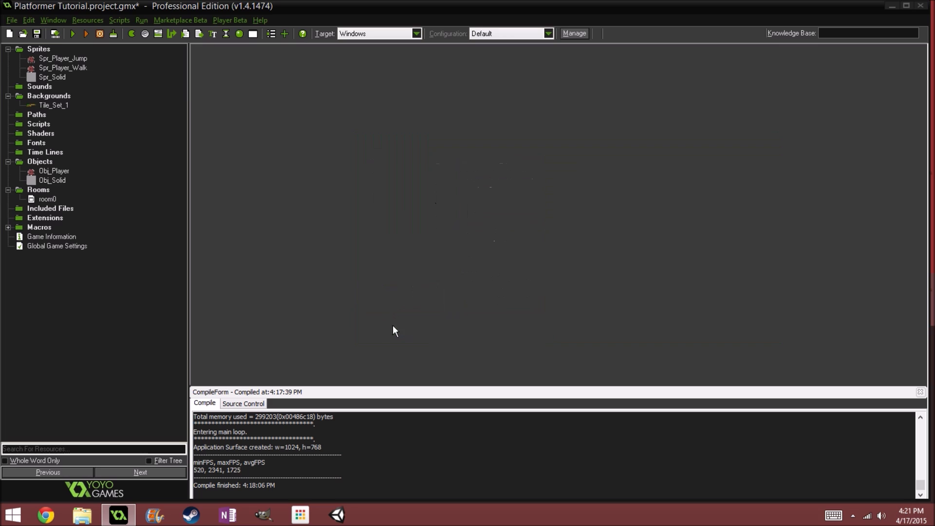
Step: Duplicate Spr_Player_Jump, name the copy Spr_Player_Fall, and open its image for editing
right_click(62, 58)
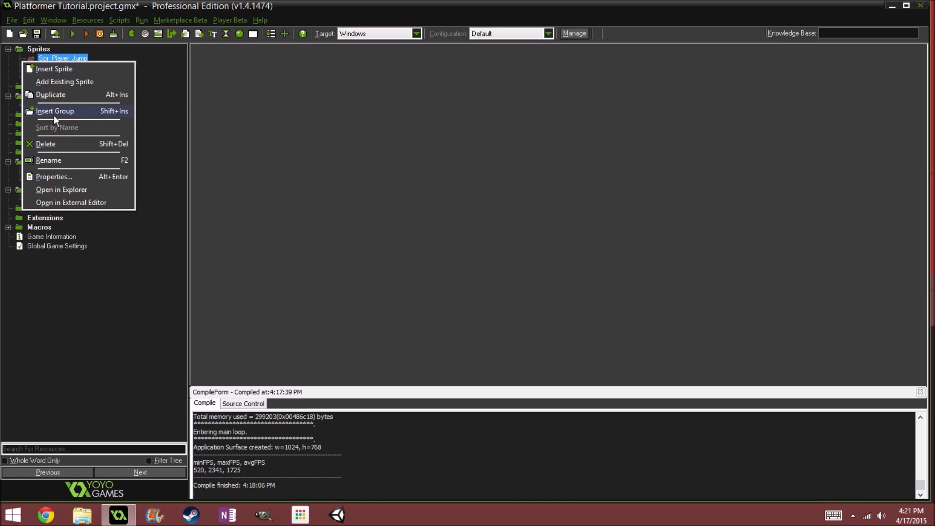
left_click(54, 92)
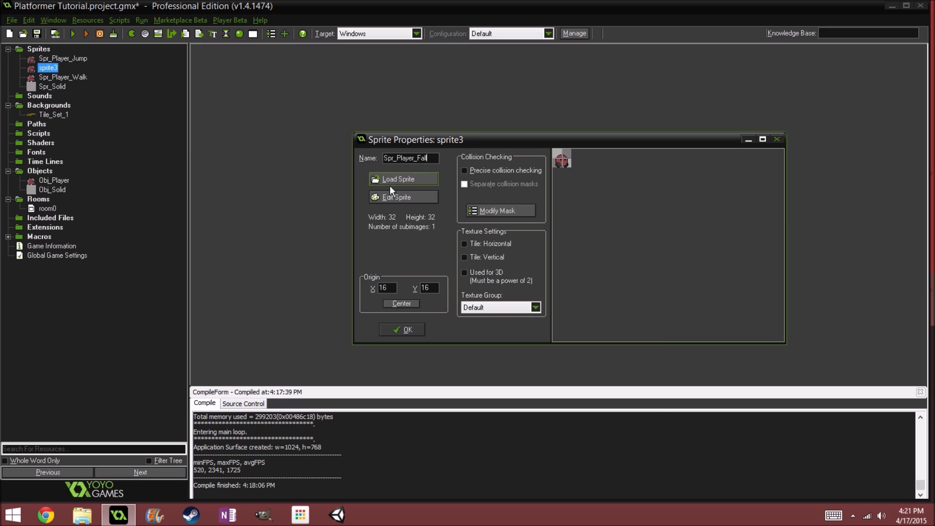
left_click(396, 197)
double_click(379, 103)
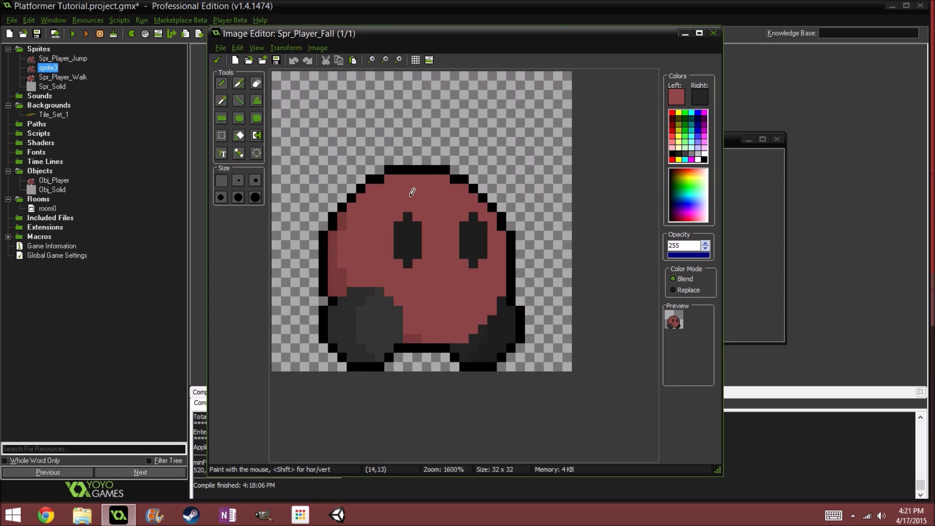
Step: Move the whole fall image up about 2 pixels
scroll(428, 198, "up", 1)
key("ctrl+a")
left_click_drag(463, 264, 463, 239)
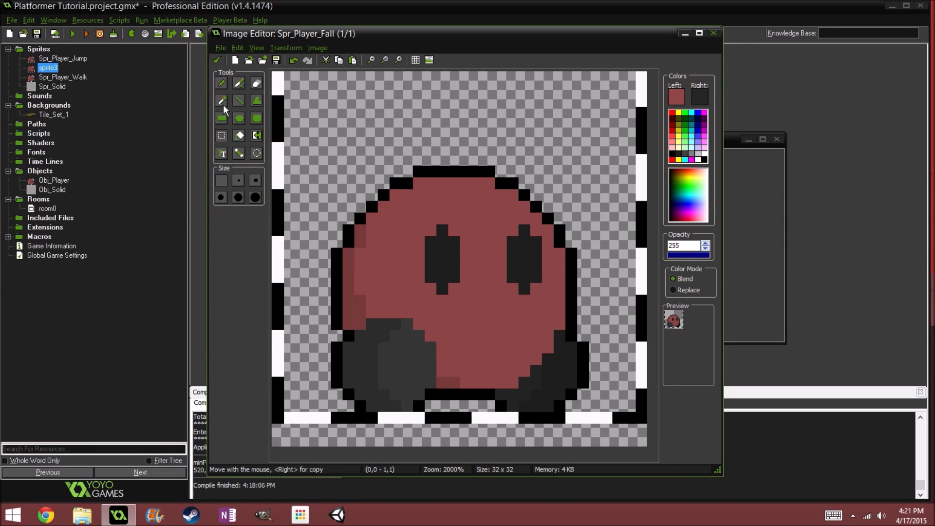
left_click(239, 136)
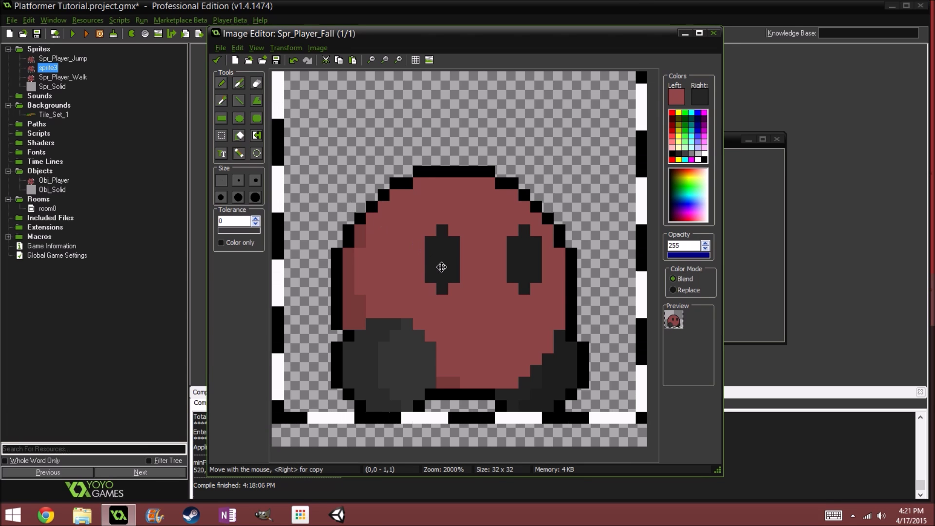
key("ctrl+o")
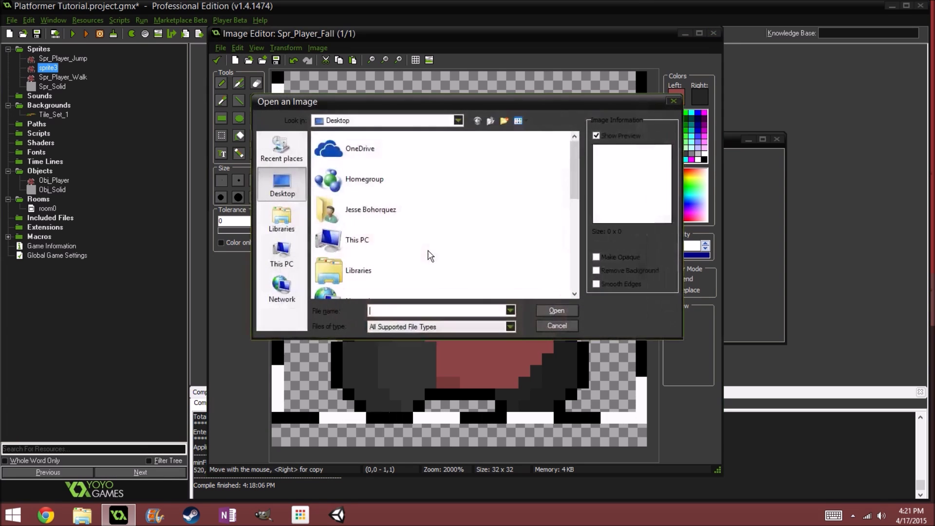
left_click(557, 325)
left_click(223, 102)
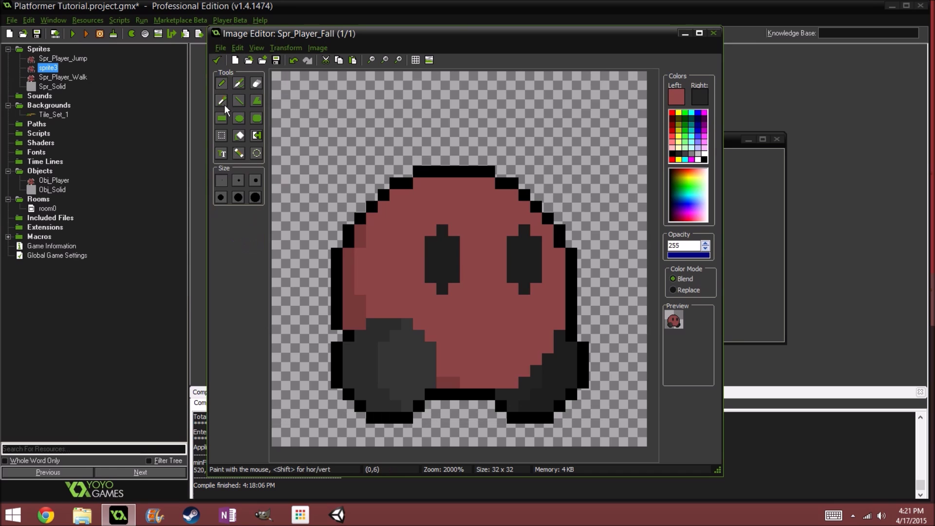
Step: Select both eyes of the fall sprite with the magic wand and move them down about 4 pixels
left_click(237, 153)
left_click(444, 254)
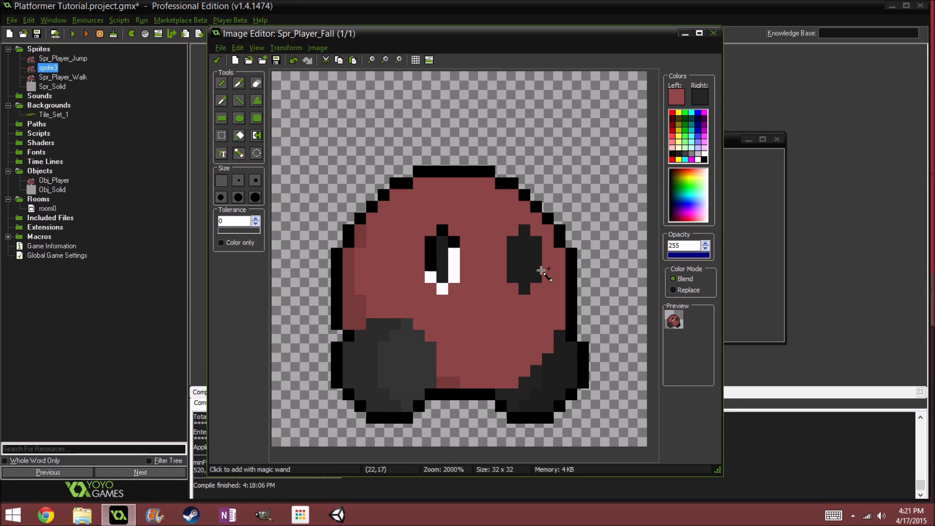
left_click(527, 265, "shift")
left_click_drag(445, 250, 446, 295)
Step: Paint the transparent gaps above both eyes in the sampled body red and reshape the eye tops one pixel shorter with single-pixel tips
left_click(222, 100)
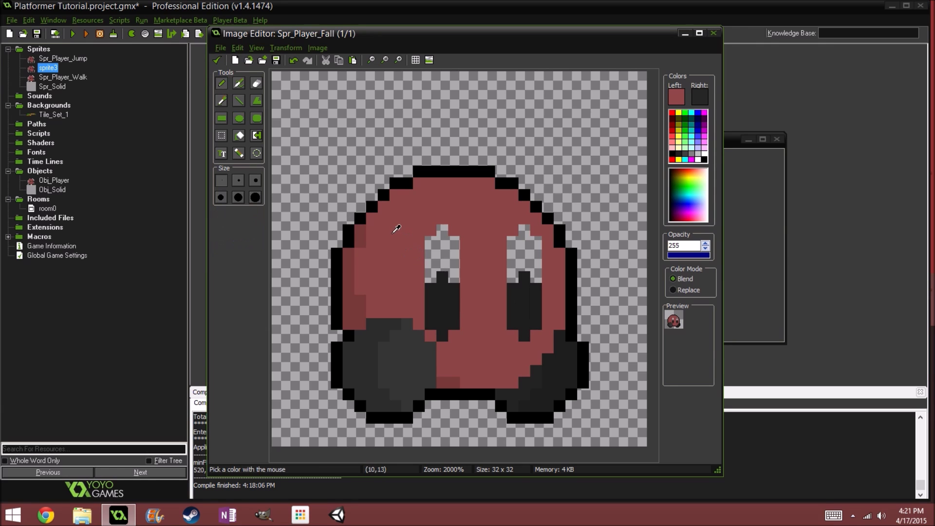
left_click(222, 84)
scroll(451, 296, "up", 1)
mouse_move(433, 258)
left_mouse_down()
mouse_move(425, 236)
mouse_move(451, 219)
mouse_move(454, 255)
left_mouse_up()
left_click(443, 288, "ctrl")
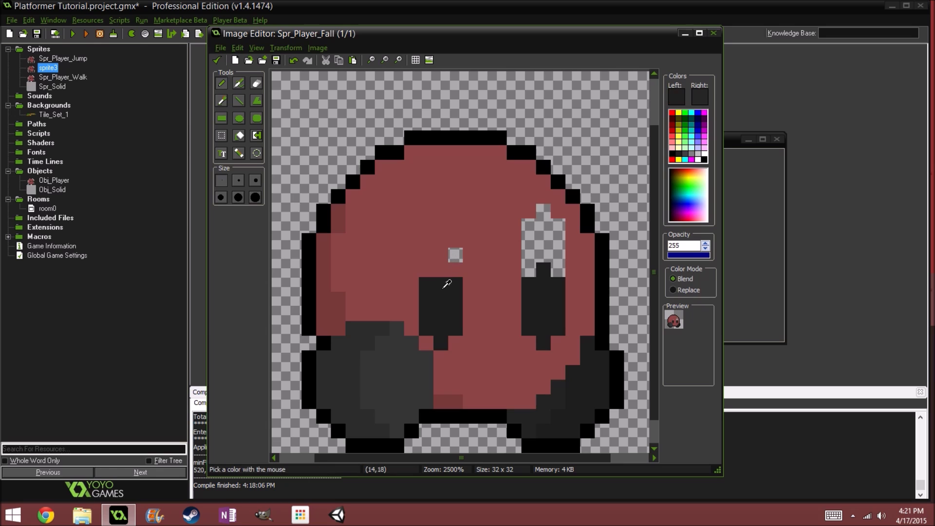
left_click(441, 270)
left_click(456, 264, "ctrl")
mouse_move(530, 262)
left_mouse_down()
mouse_move(529, 229)
mouse_move(553, 229)
mouse_move(559, 261)
left_mouse_up()
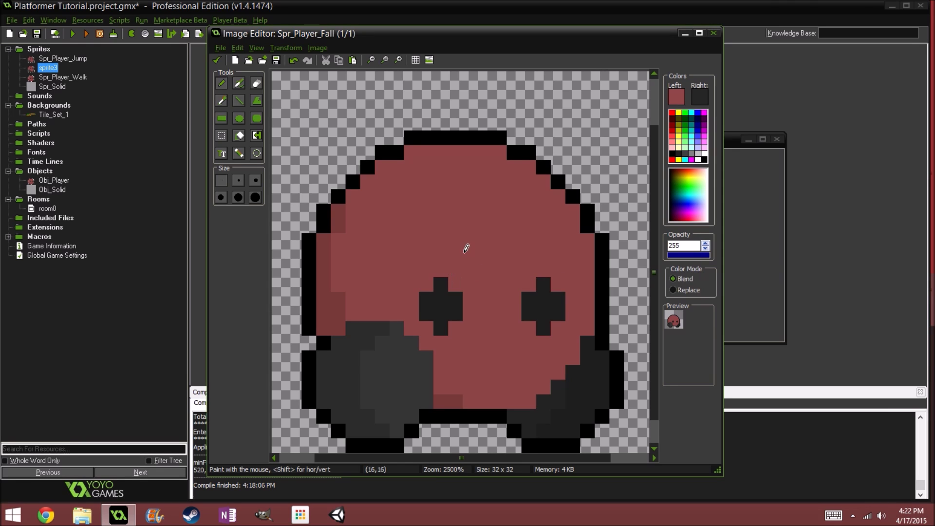
Step: Undo the last pixel strokes that shorten the lower ends of both eyes
key("ctrl+z")
key("ctrl+z")
key("ctrl+z")
key("ctrl+z")
key("ctrl+z")
key("ctrl+z")
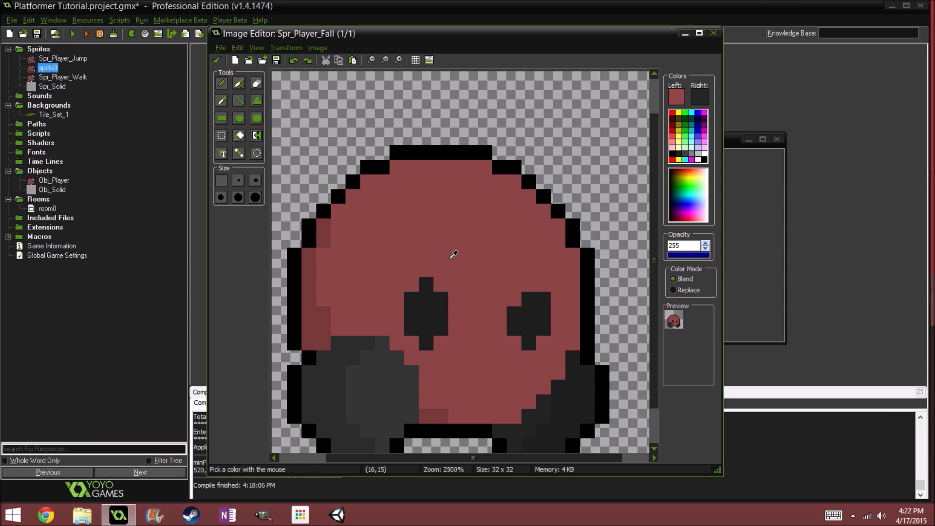
Step: Move the whole fall image down about 2 pixels to the canvas's lower edge and save Spr_Player_Fall
scroll(453, 255, "down", 2, "ctrl")
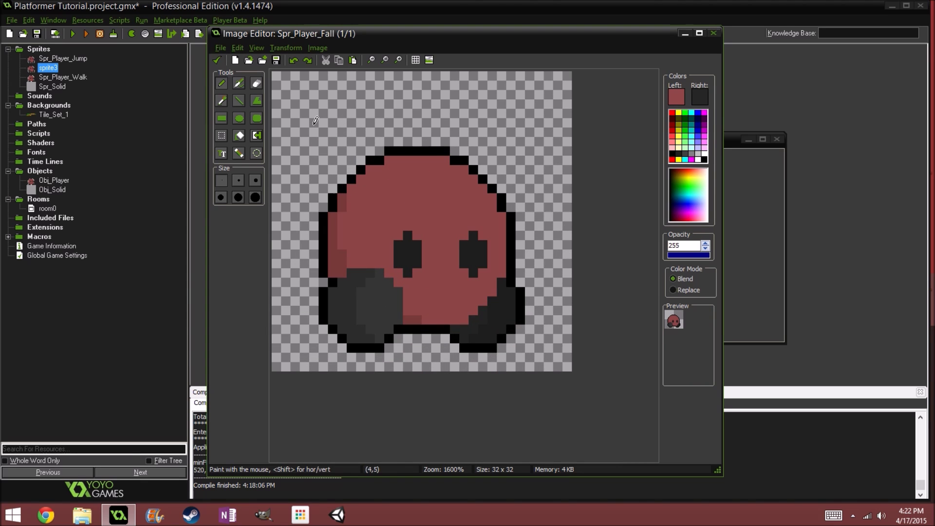
left_click(217, 59)
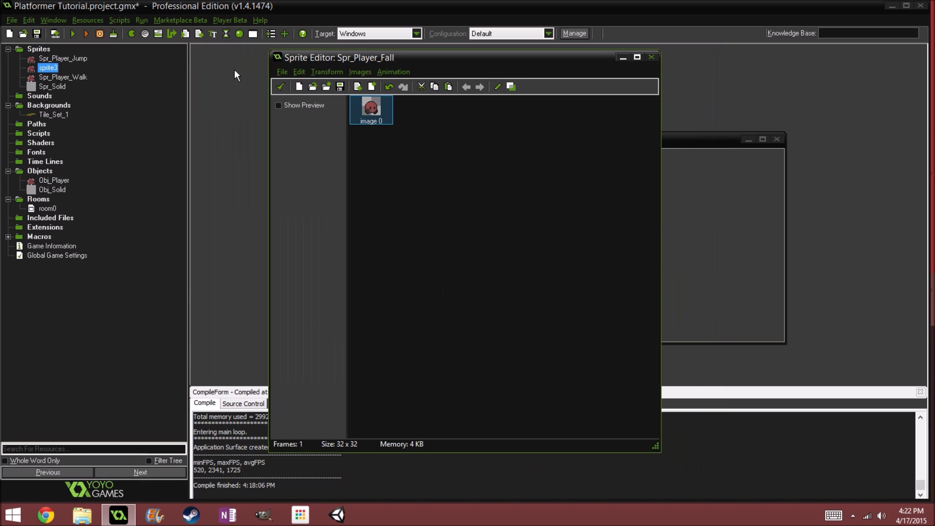
double_click(370, 110)
scroll(369, 113, "up", 4, "ctrl")
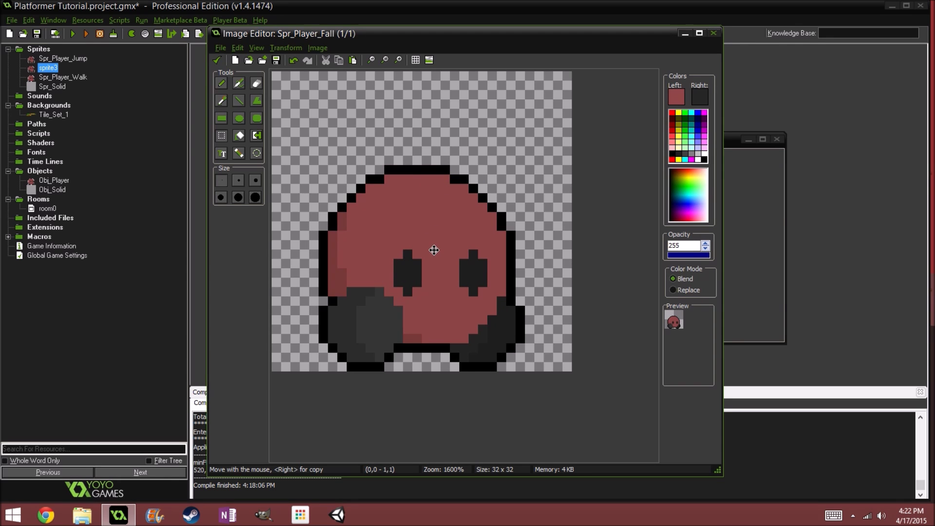
left_click(217, 59)
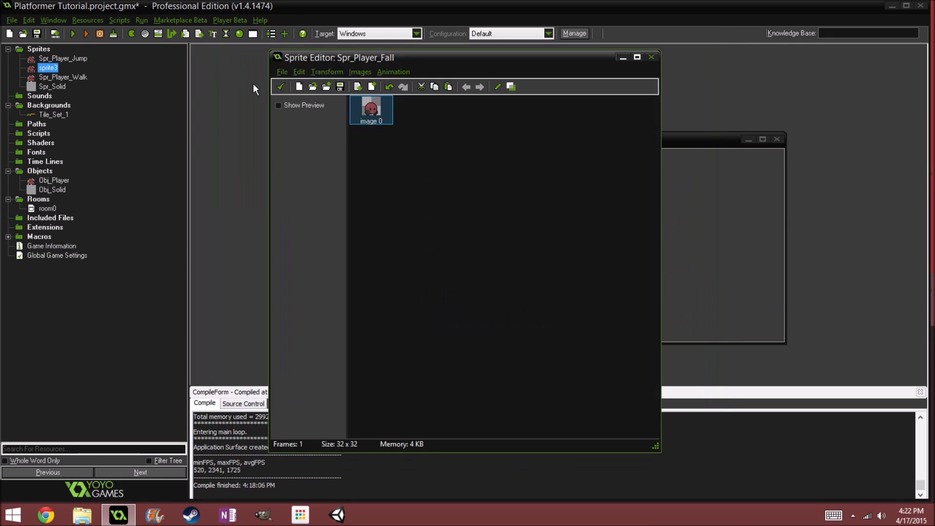
left_click(281, 86)
left_click(389, 329)
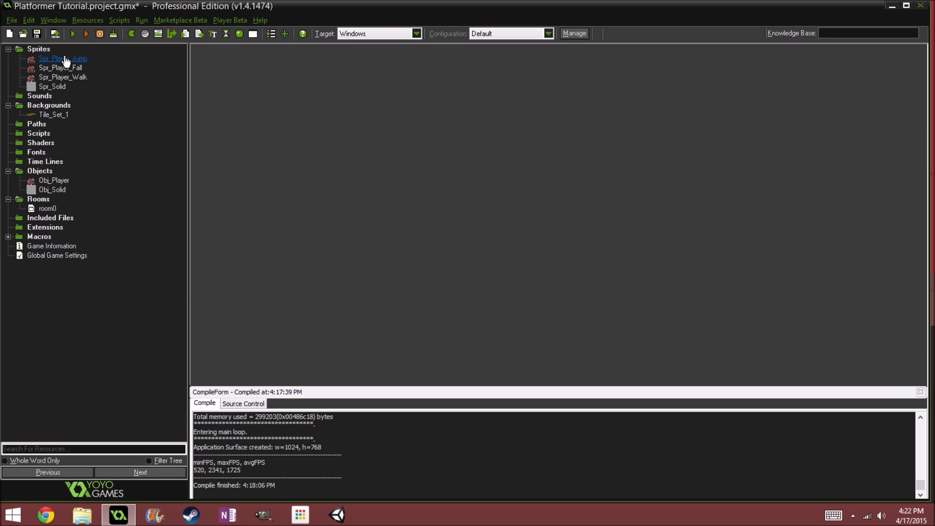
Step: In Spr_Player_Jump's image, shorten the left eye by one pixel, painting its lower corners and tip in the body red
double_click(71, 59)
left_click(416, 197)
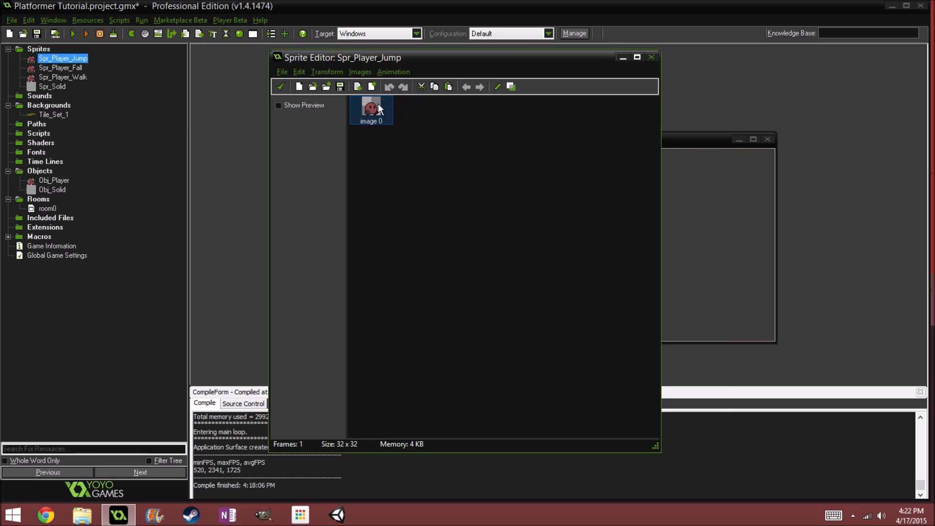
double_click(368, 112)
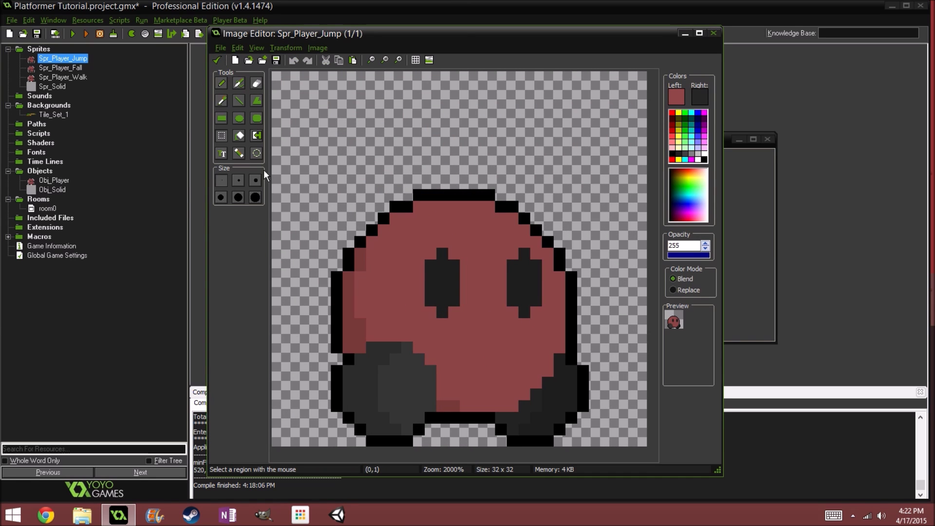
scroll(487, 390, "up", 2)
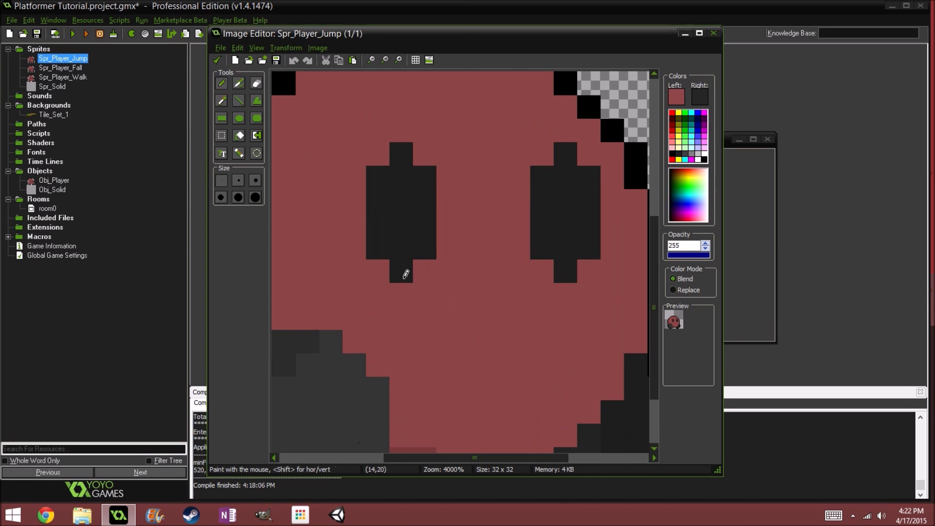
left_click(378, 248)
left_click(401, 270)
left_click(424, 248)
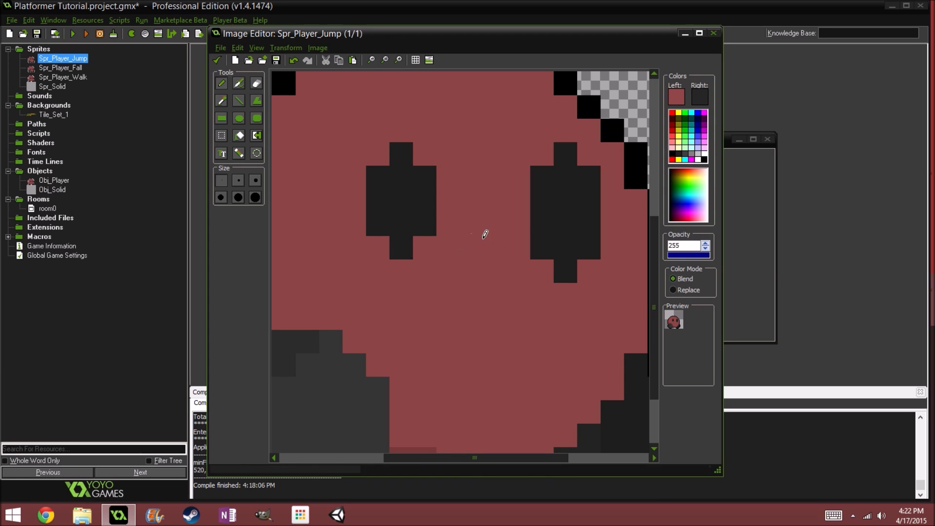
Step: Shorten the jump sprite's right eye by one pixel at its lower end in the body red and save the sprite
left_click(541, 248)
left_click(565, 271)
left_click(589, 248)
scroll(585, 246, "down", 3)
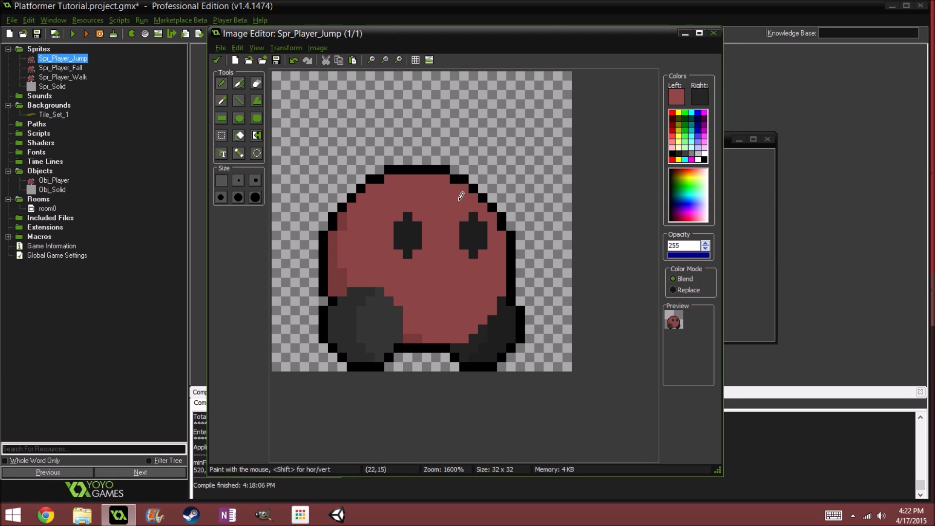
left_click(219, 59)
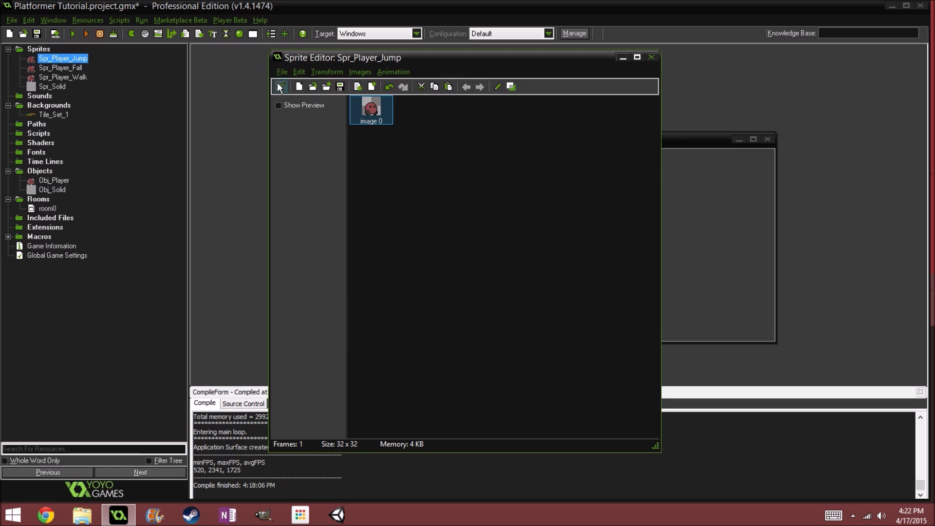
left_click(282, 86)
left_click(403, 330)
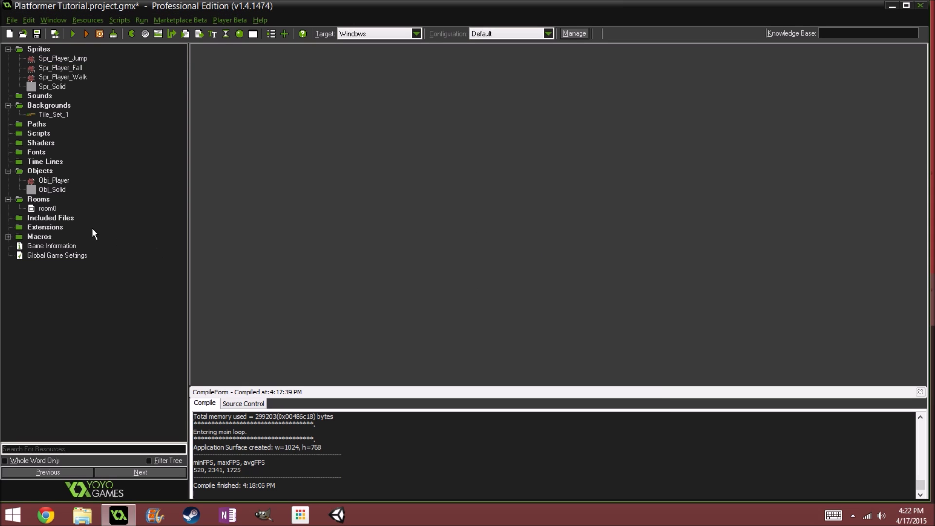
Step: Open the Gravity code of Obj_Player's Step event in a maximized code editor
double_click(49, 182)
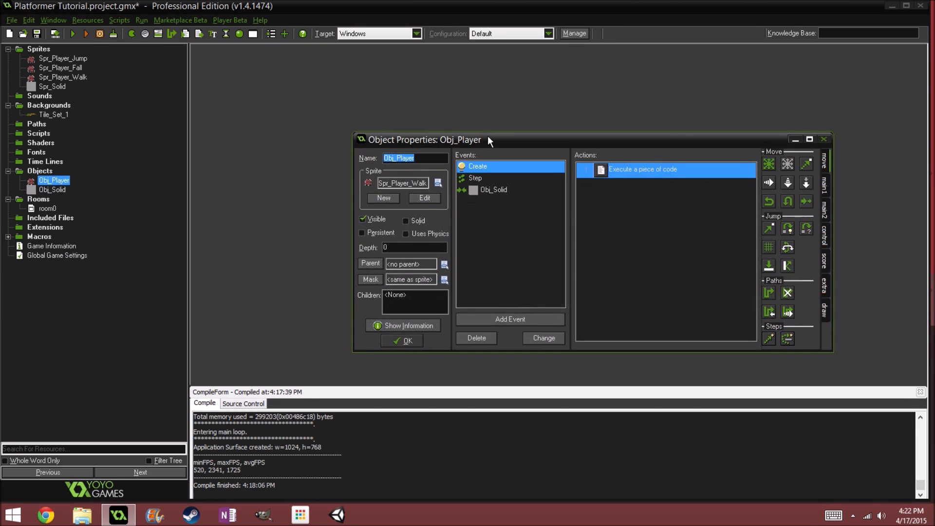
left_click_drag(487, 135, 339, 67)
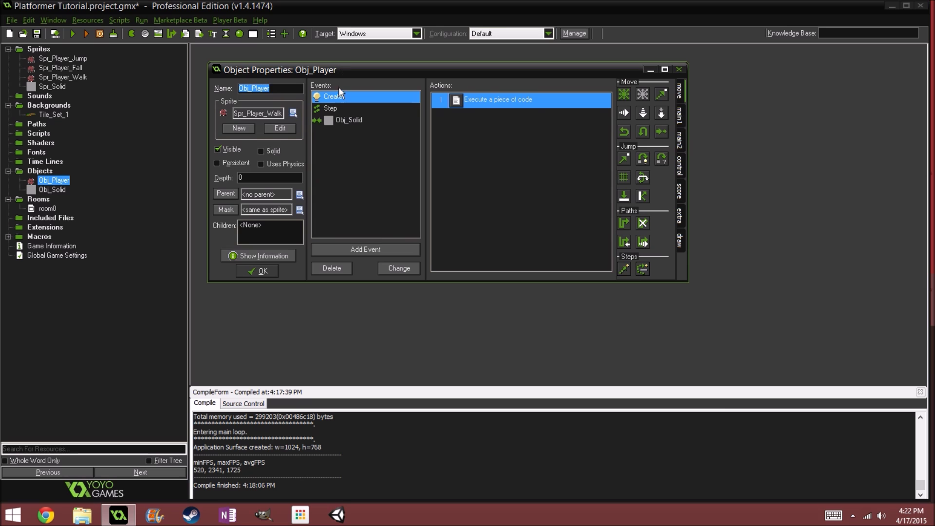
left_click(335, 107)
double_click(472, 114)
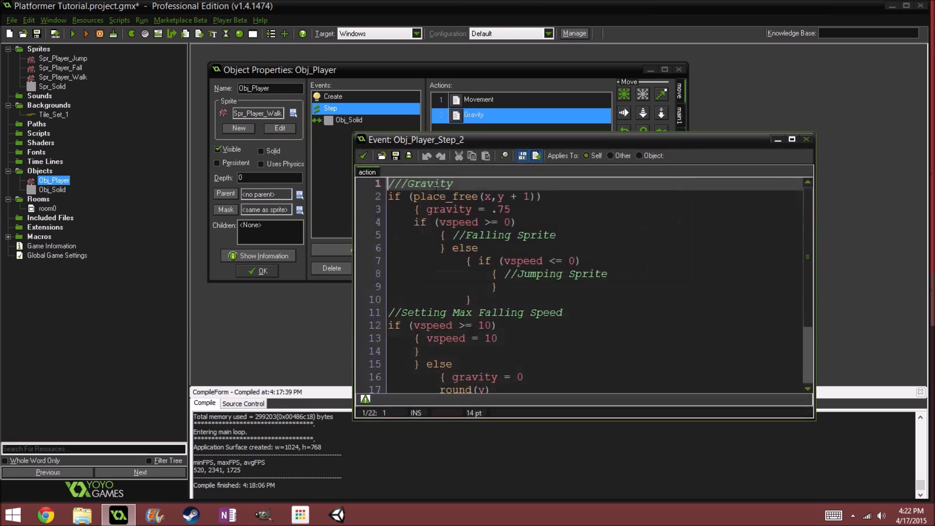
double_click(559, 140)
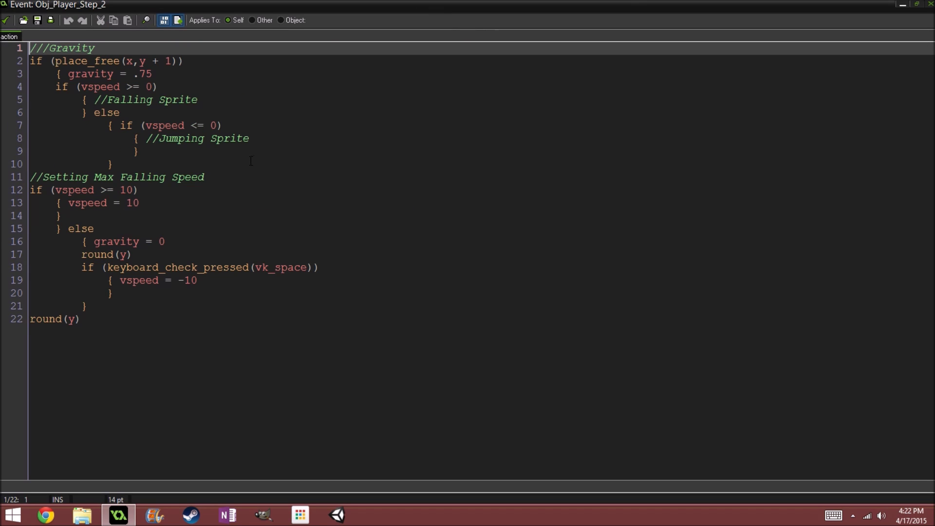
left_click(6, 20)
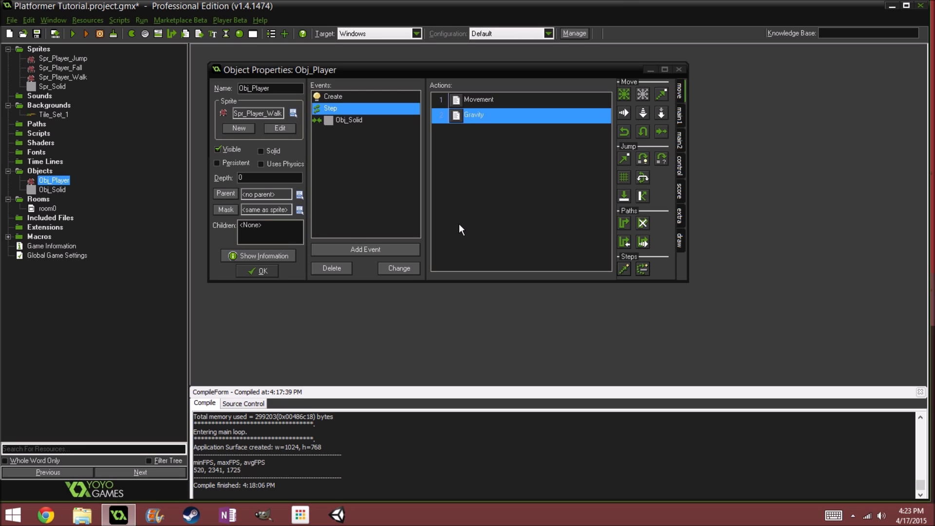
double_click(458, 115)
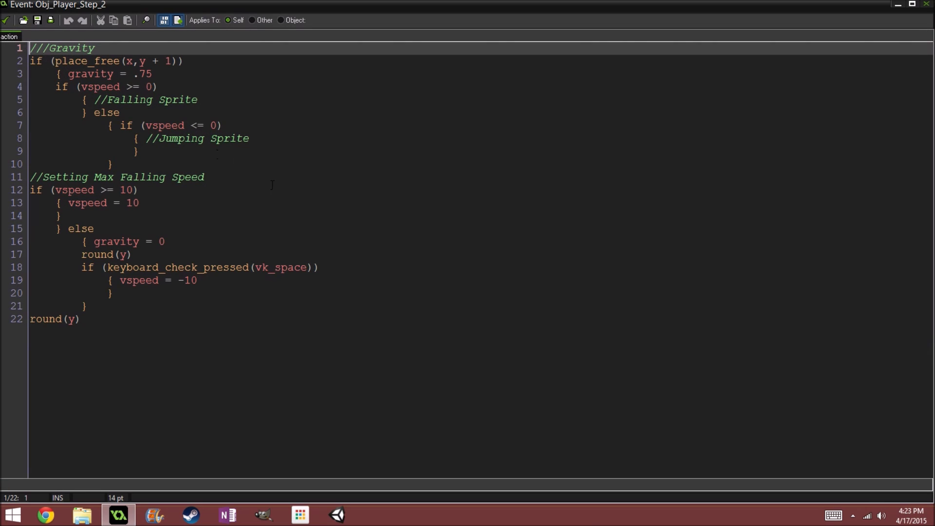
Step: Enlarge the code editor's font to 18 pt
right_click(261, 190)
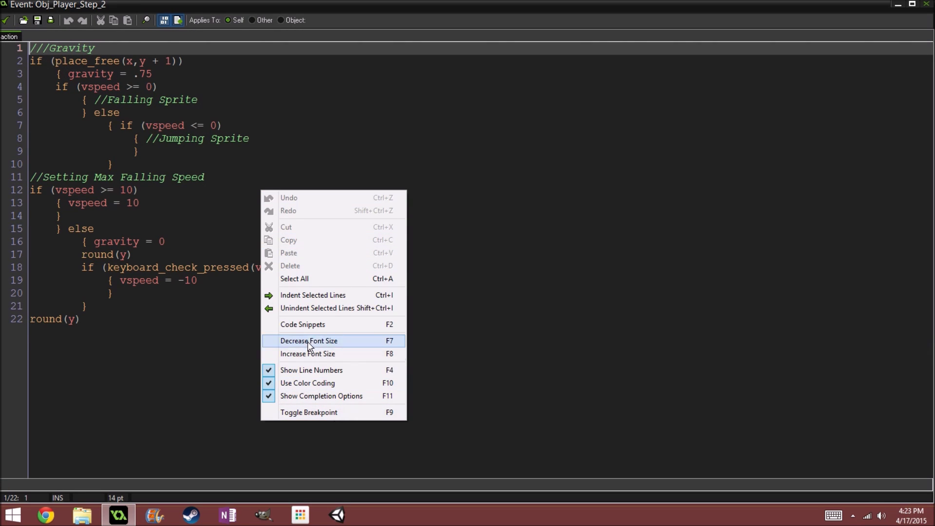
left_click(273, 354)
right_click(241, 43)
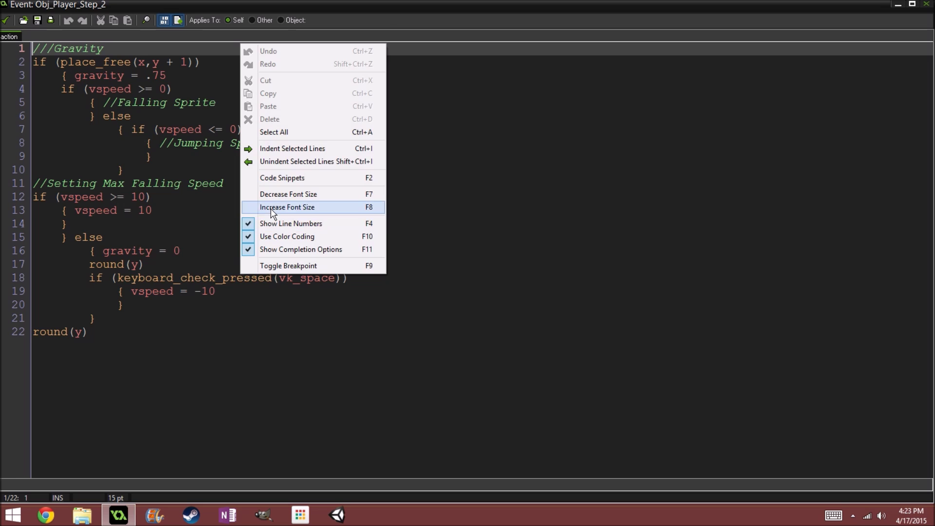
left_click(273, 208)
right_click(256, 245)
left_click(275, 409)
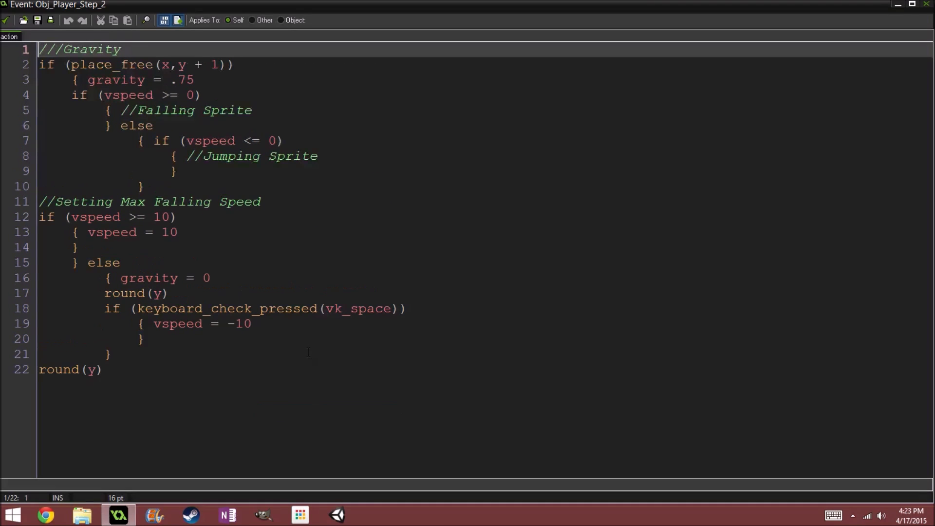
right_click(246, 327)
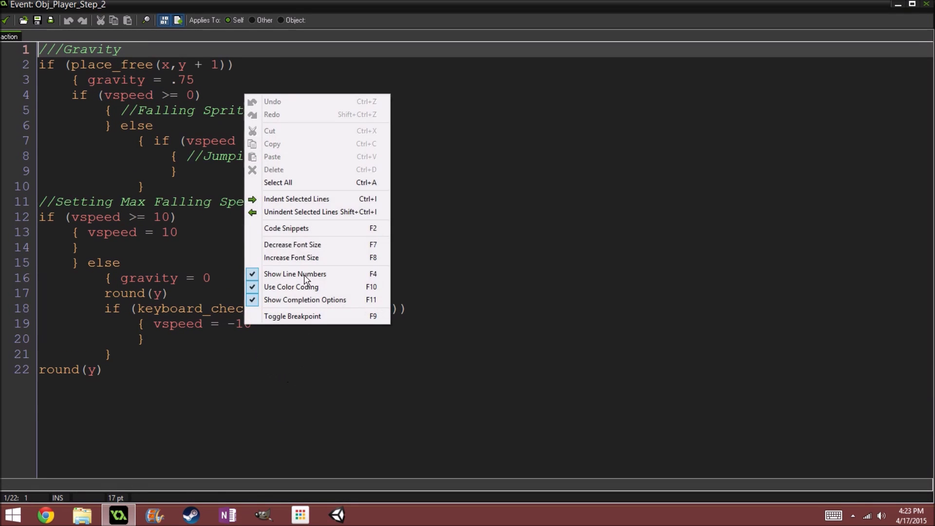
left_click(285, 262)
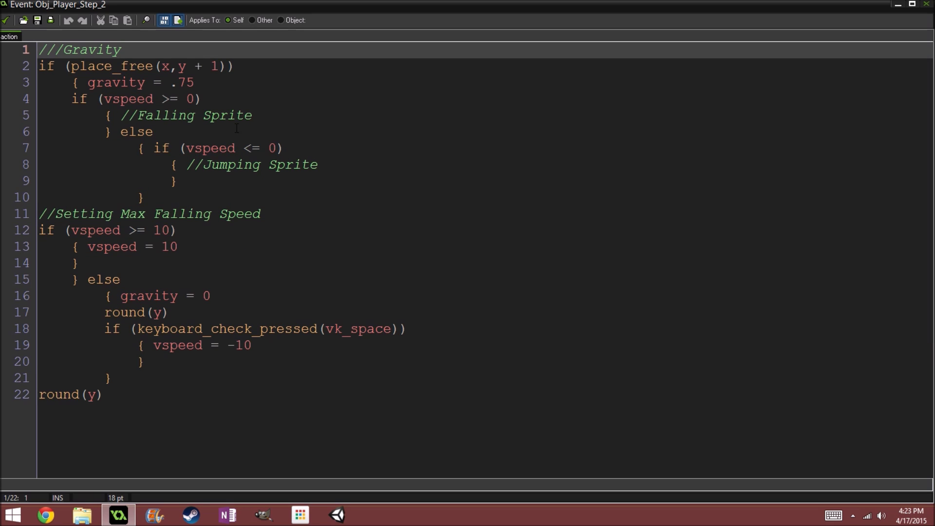
Step: Replace the Falling Sprite comment in the Gravity code with sprite_index = Spr_Player_Fall
left_click_drag(257, 115, 121, 119)
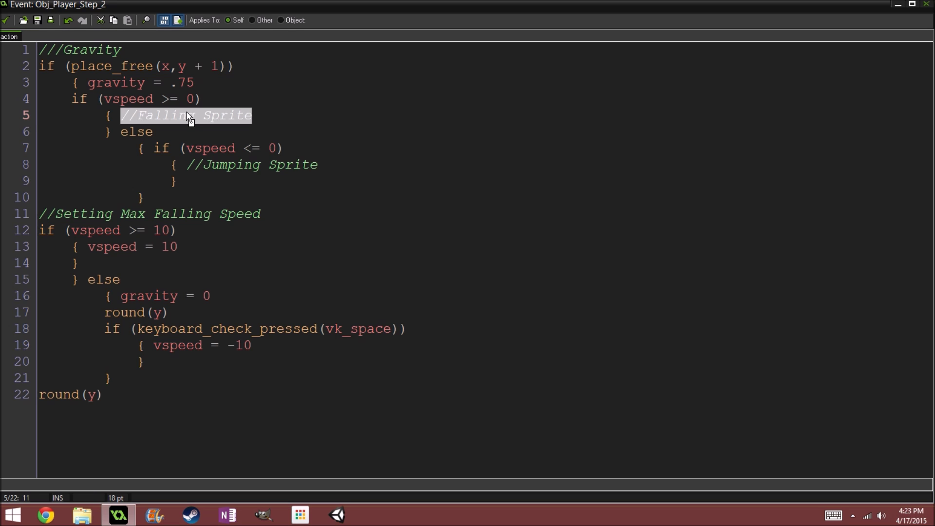
type("sprite_in")
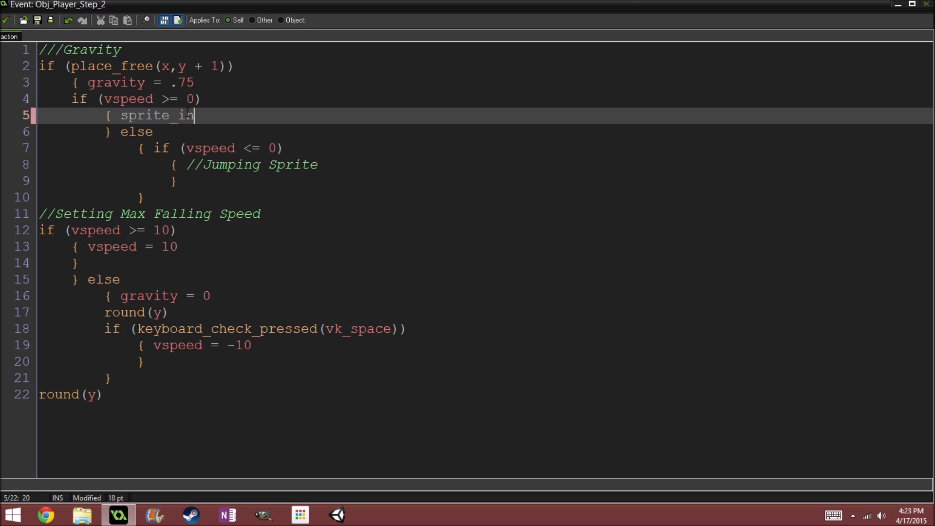
type("dex = S")
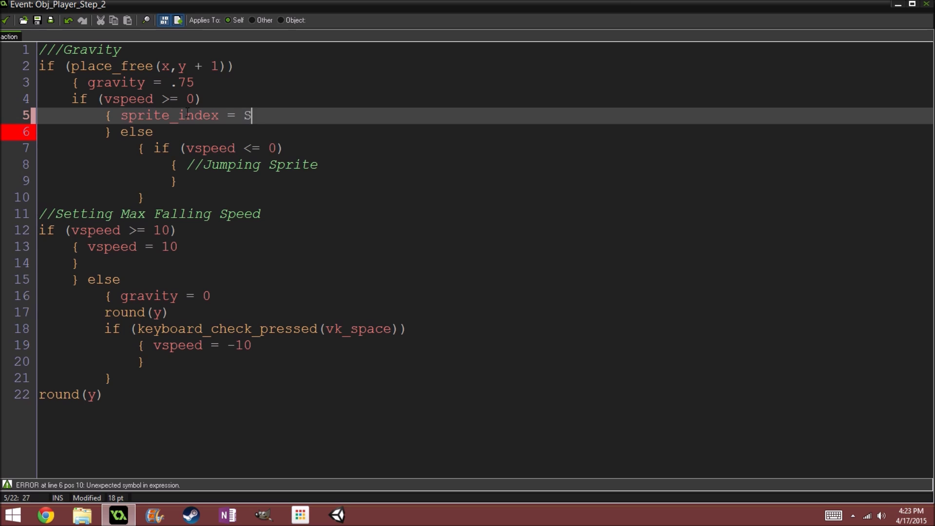
type("pr_Player")
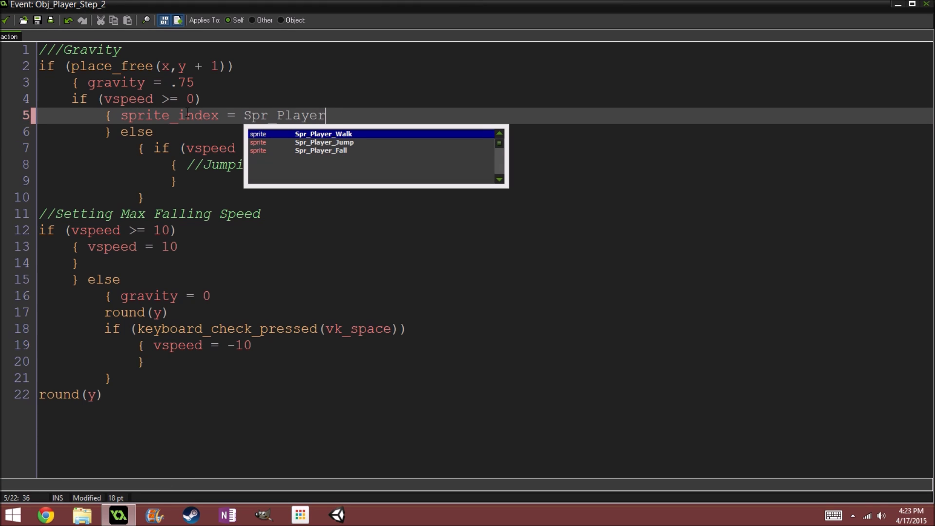
type("_Fall")
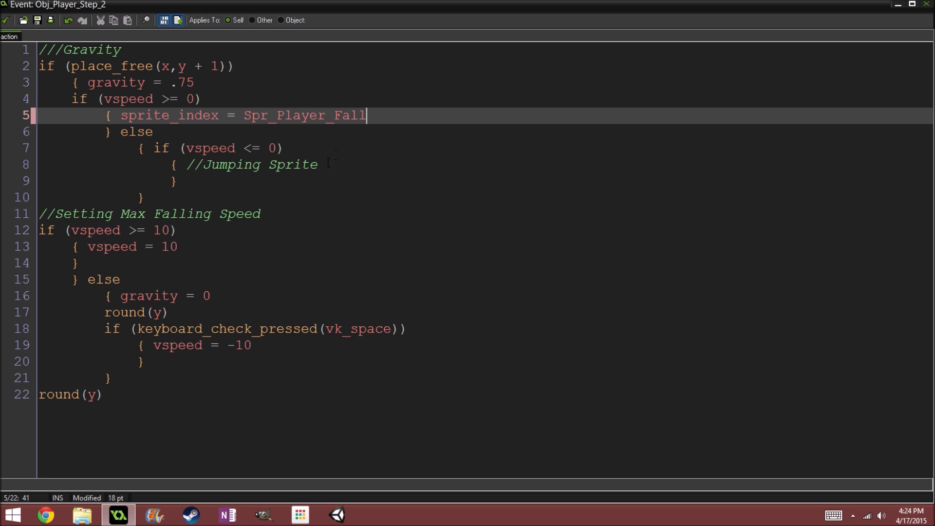
Step: Replace the Jumping Sprite comment with sprite_index = Spr_Player_Jump, then accept the Gravity code and Obj_Player's changes
left_click_drag(329, 164, 188, 167)
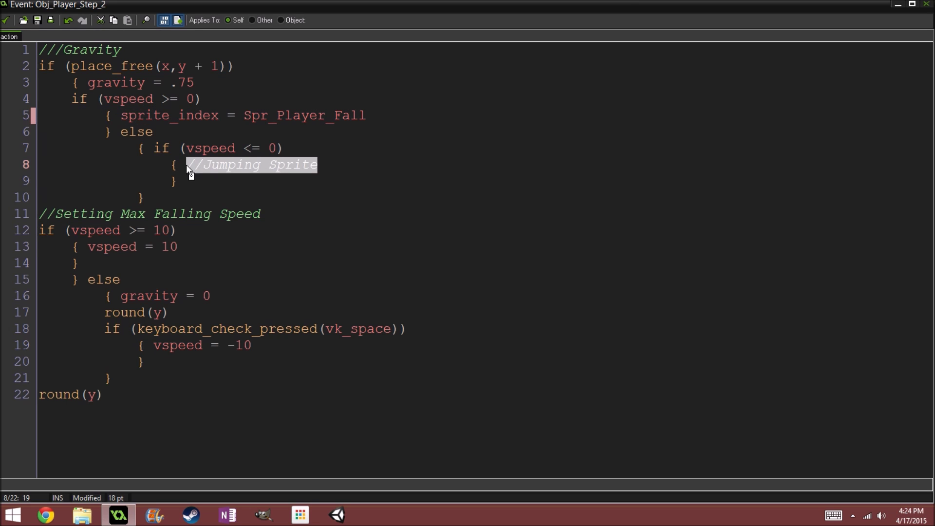
type("sprite_i")
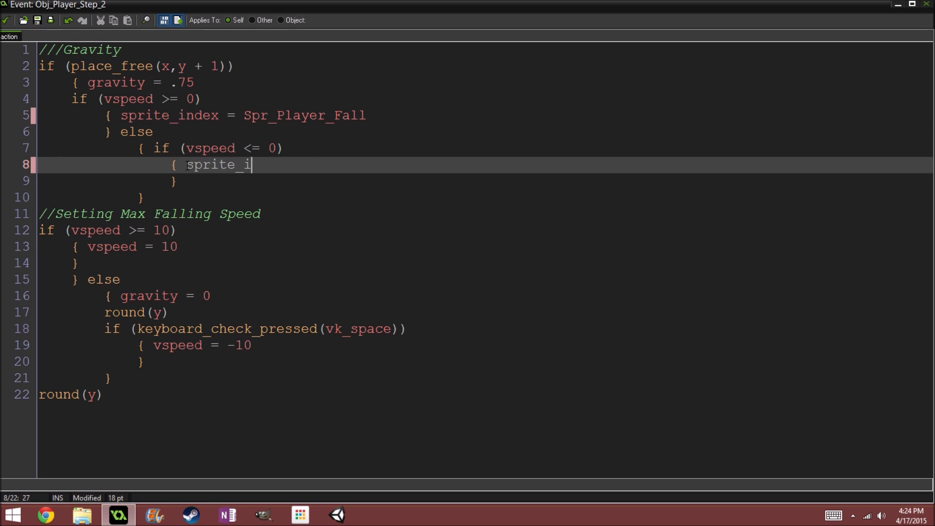
type("ndex ")
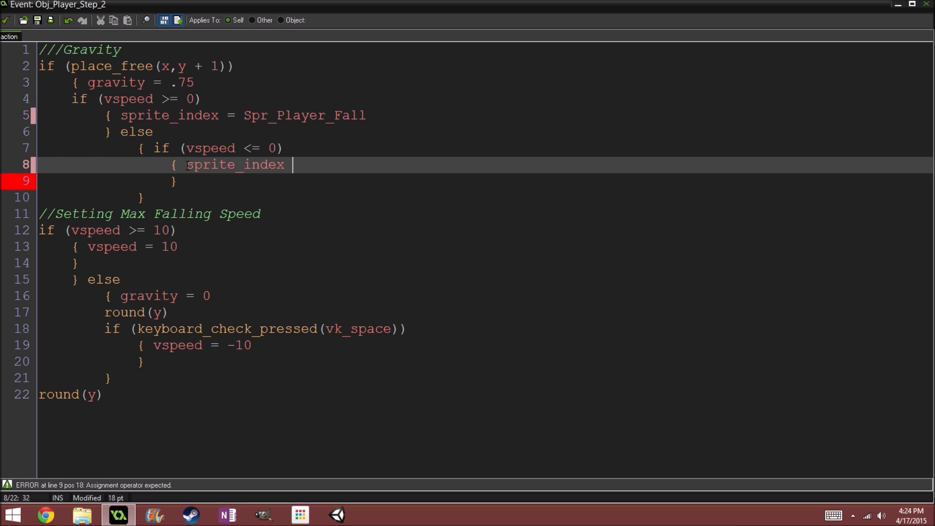
type("= Spr")
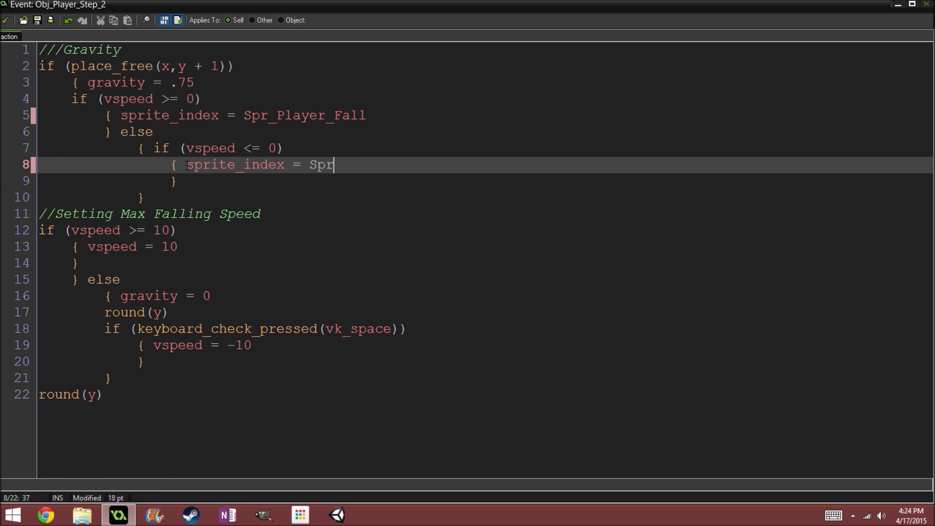
type("_Player_Jump")
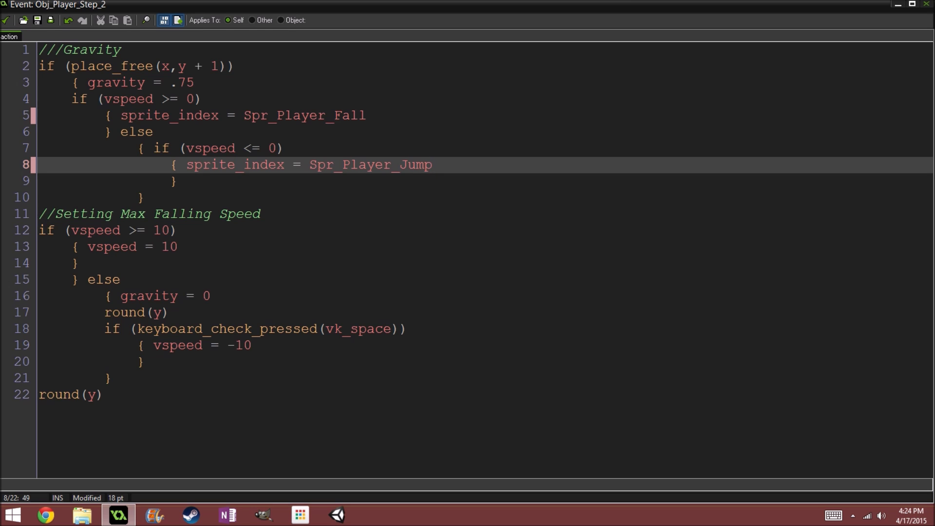
left_click(6, 20)
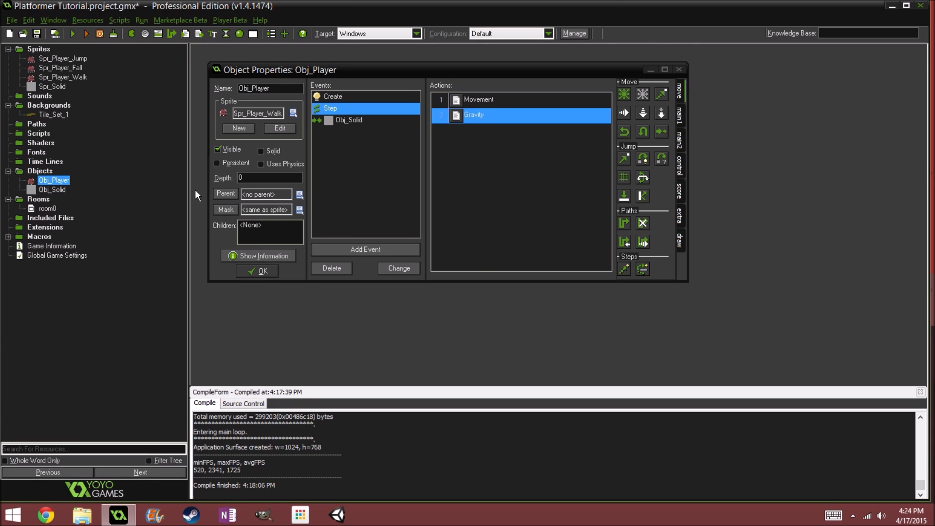
left_click(263, 271)
Step: Run the game, test walking both ways and jumping to check the player's sprites, and close the game window
left_click(72, 32)
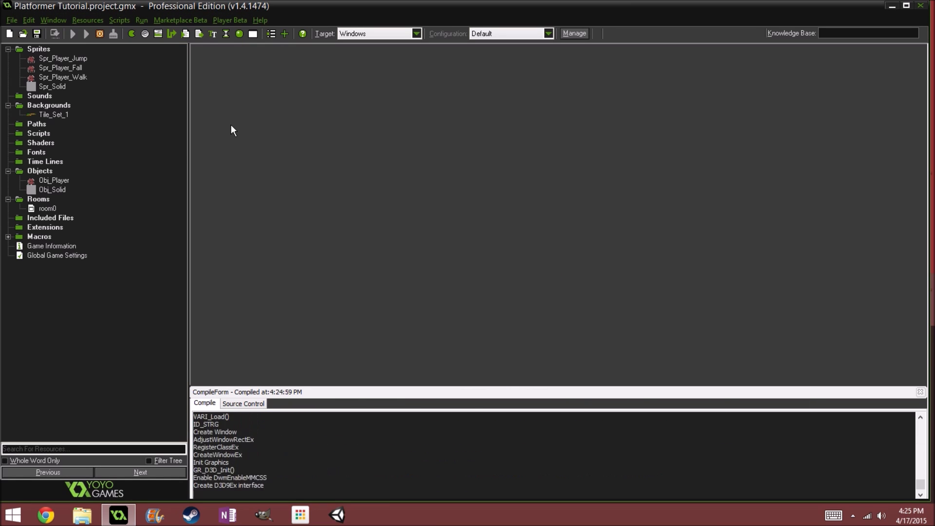
key("Right")
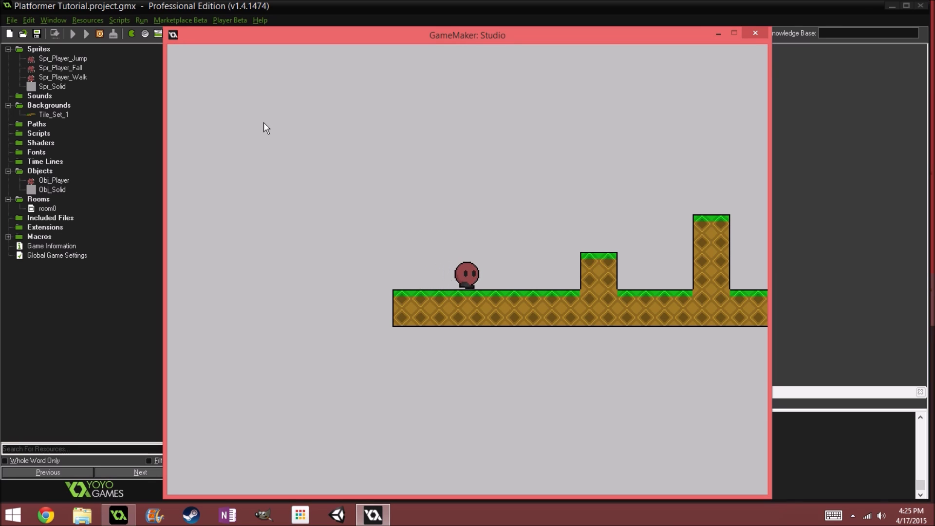
key("Left")
key("Right")
key("space")
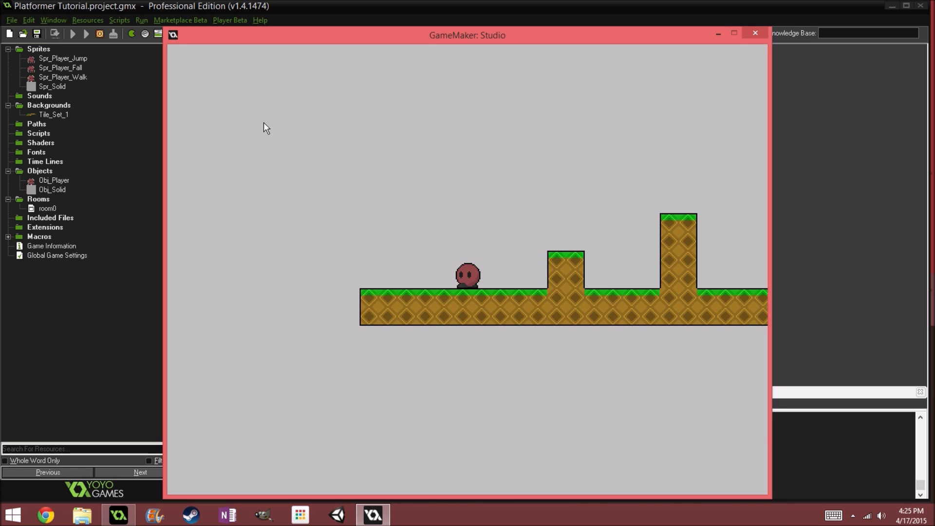
key("space")
key("Left")
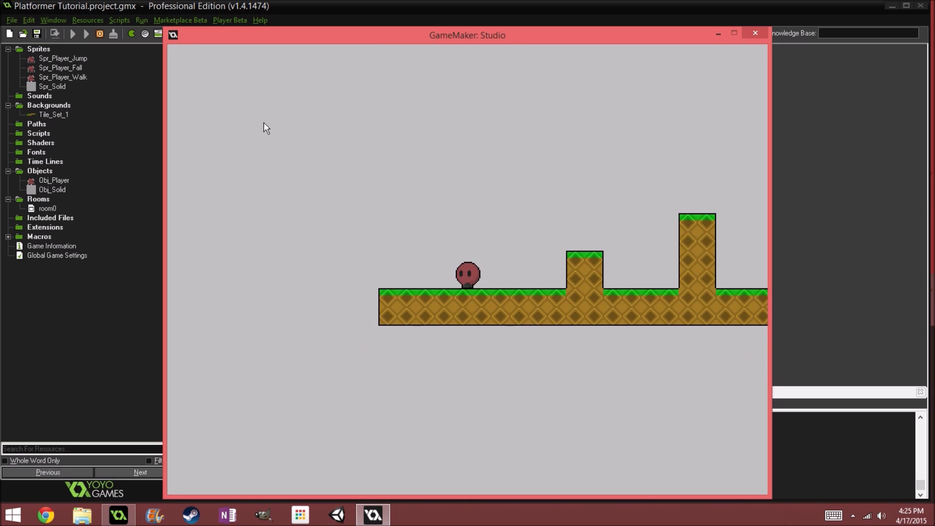
key("space")
key("Right")
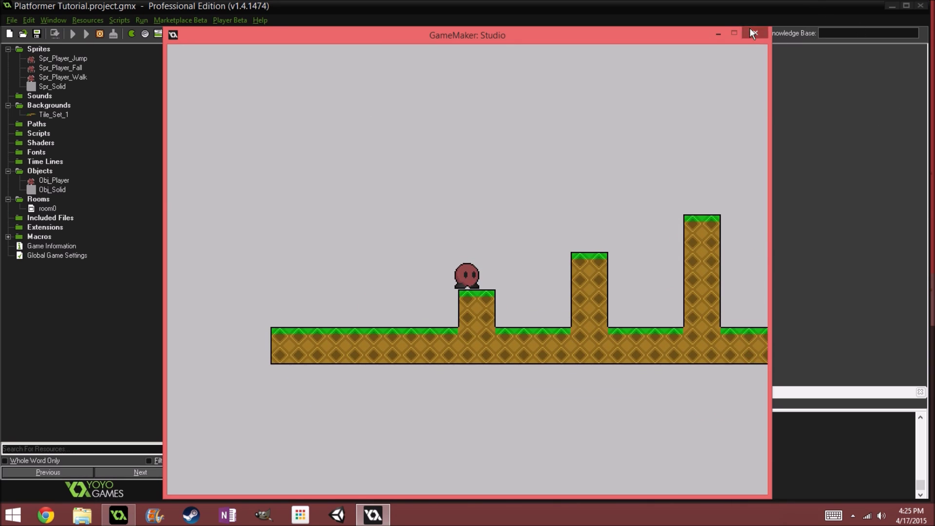
left_click(754, 33)
Step: Compare the collision mask bounding boxes of Spr_Player_Walk and Spr_Player_Fall without changing them
double_click(61, 77)
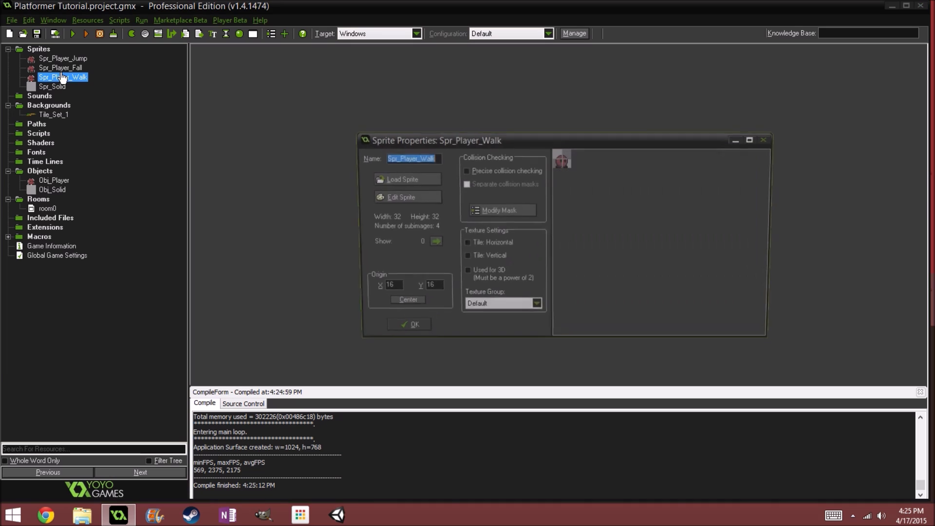
left_click(470, 209)
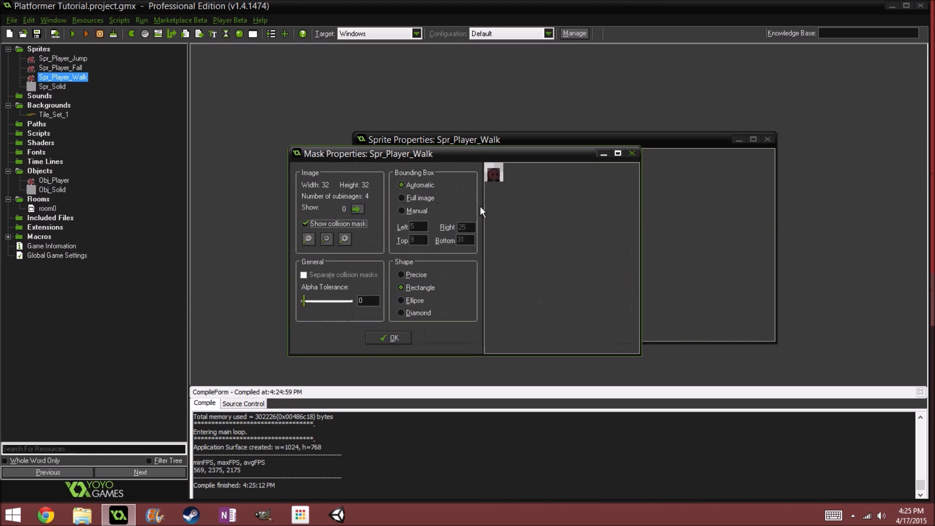
left_click(388, 338)
double_click(61, 68)
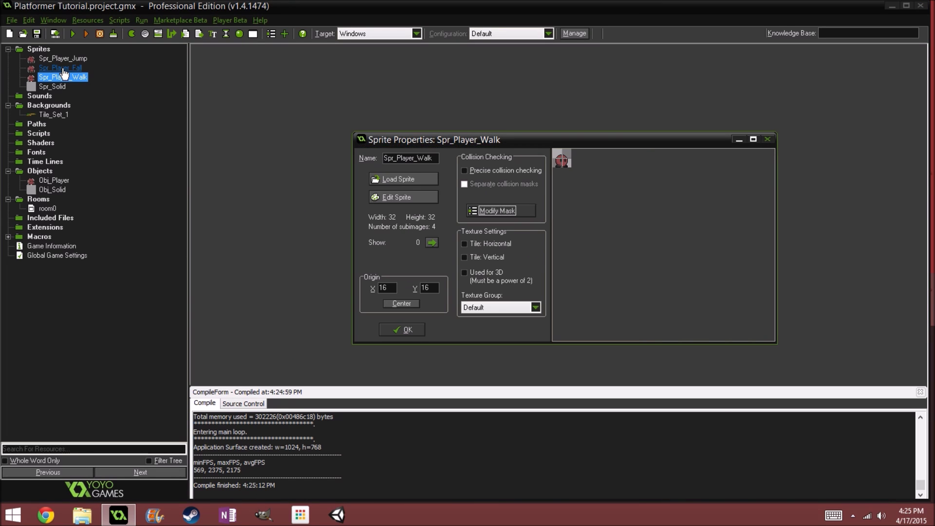
left_click(519, 213)
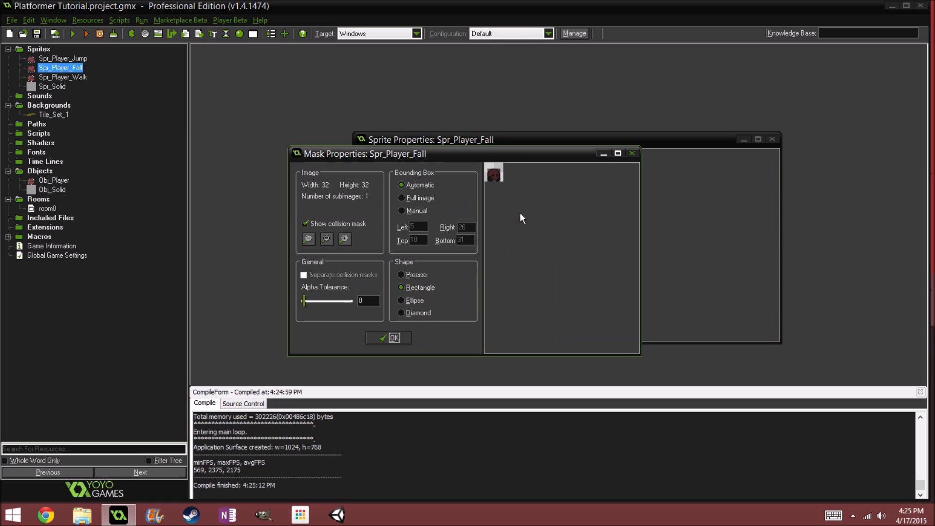
left_click(400, 337)
left_click(402, 329)
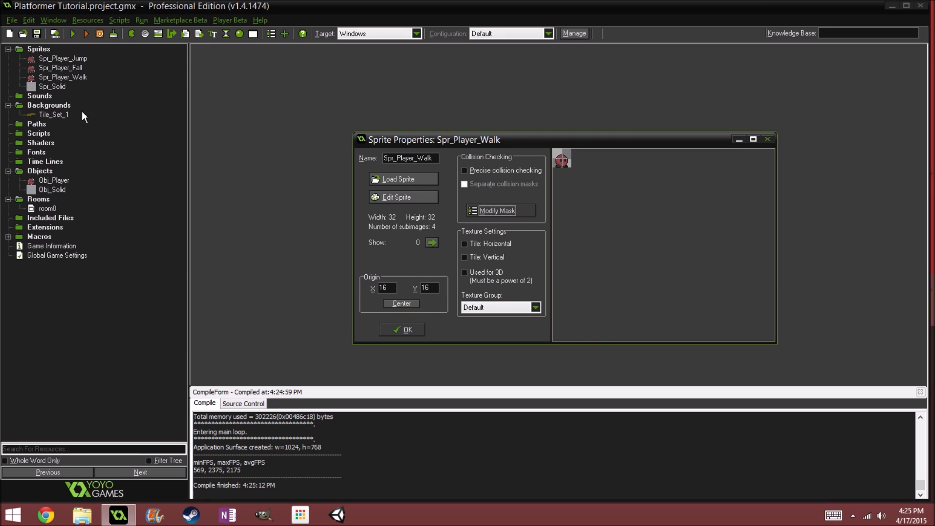
left_click(502, 213)
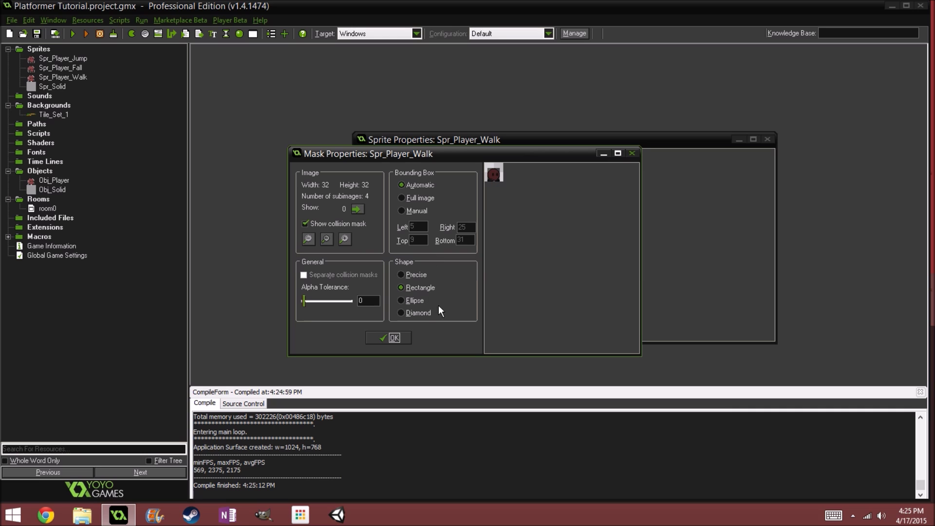
left_click(379, 339)
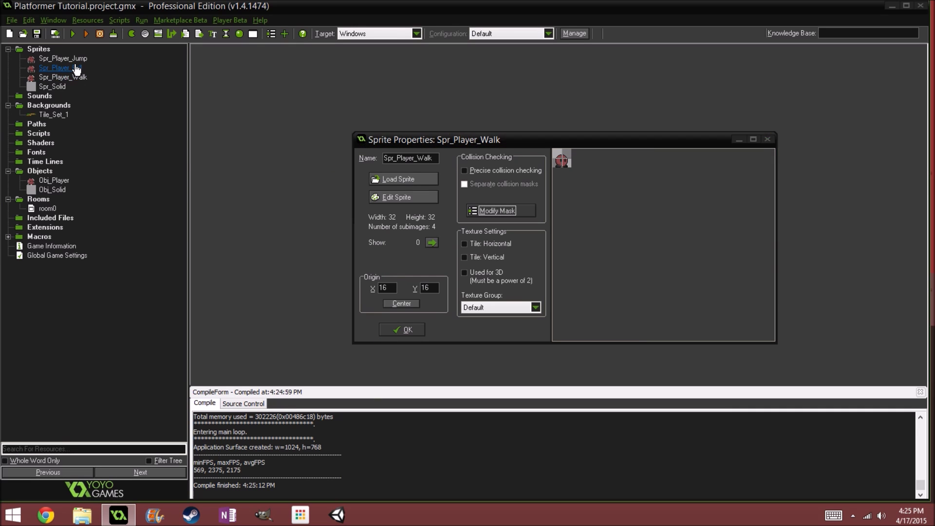
Step: Inspect the pixel artwork of Spr_Player_Fall's single image and close its editors without changing it
double_click(77, 68)
left_click(404, 198)
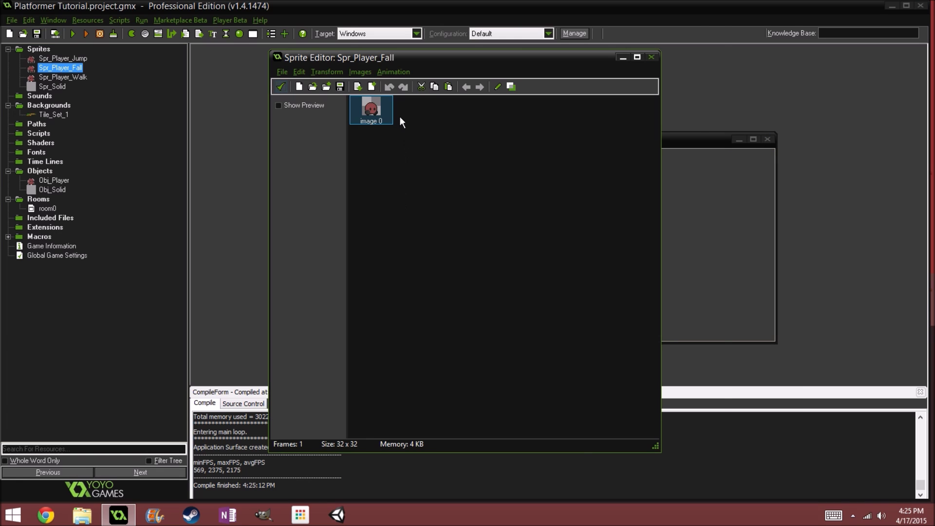
double_click(373, 112)
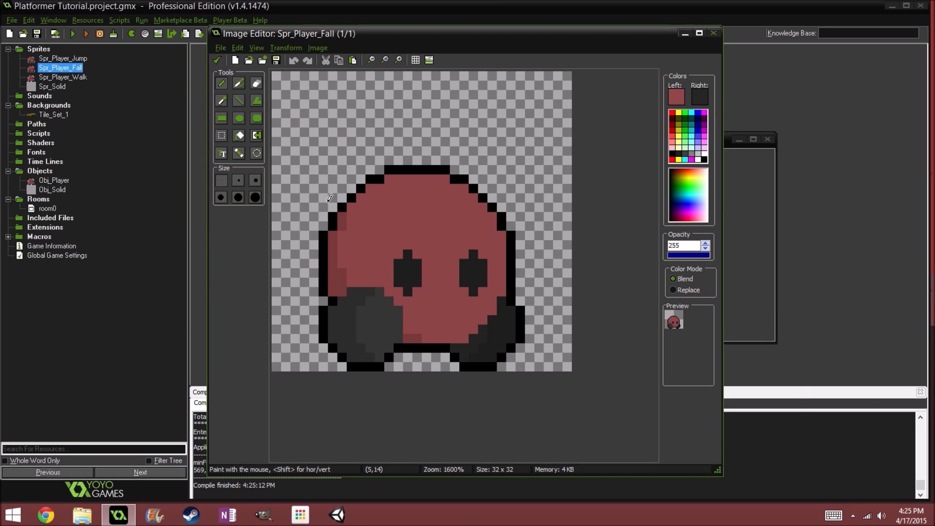
left_click(221, 101)
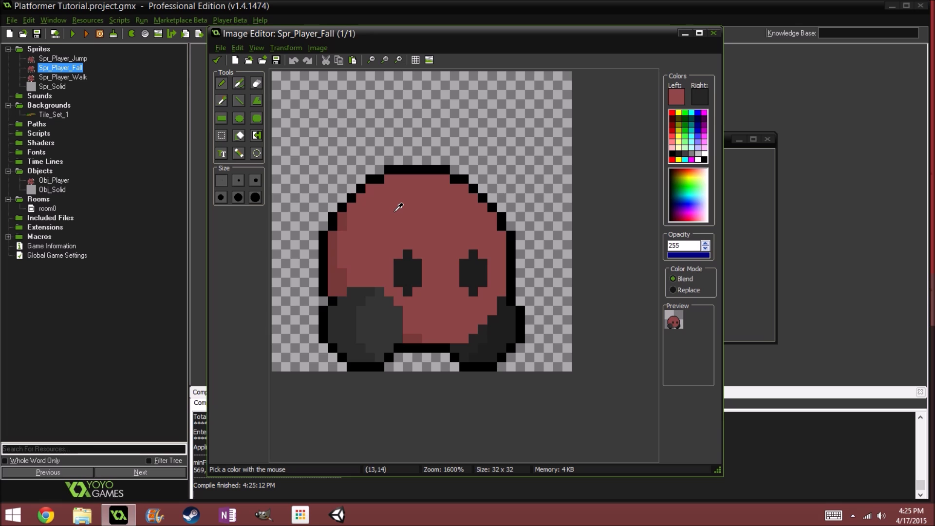
scroll(344, 207, "down", 1, "ctrl")
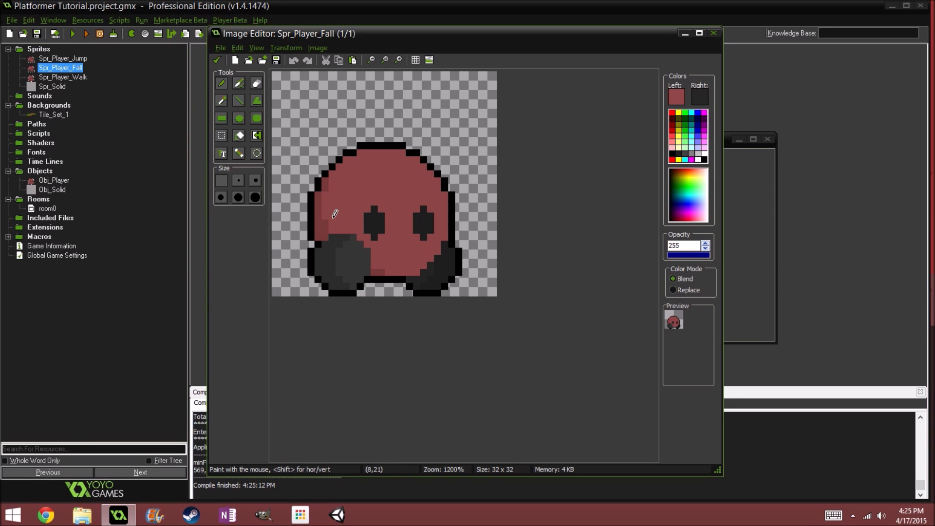
left_click(217, 59)
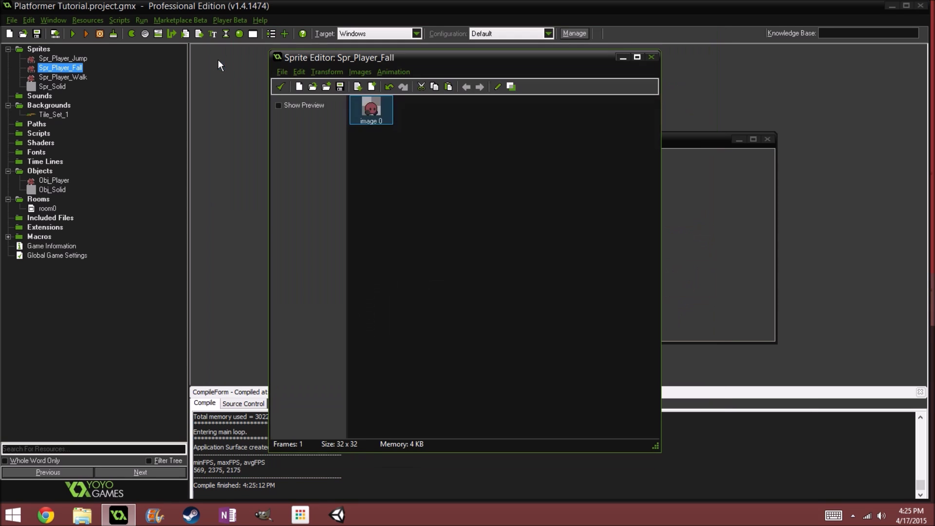
left_click(277, 84)
Step: Compare the collision masks of Spr_Player_Walk and Spr_Player_Fall again, then close the open sprite properties
left_click_drag(417, 139, 235, 131)
left_click(593, 179)
left_click(501, 212)
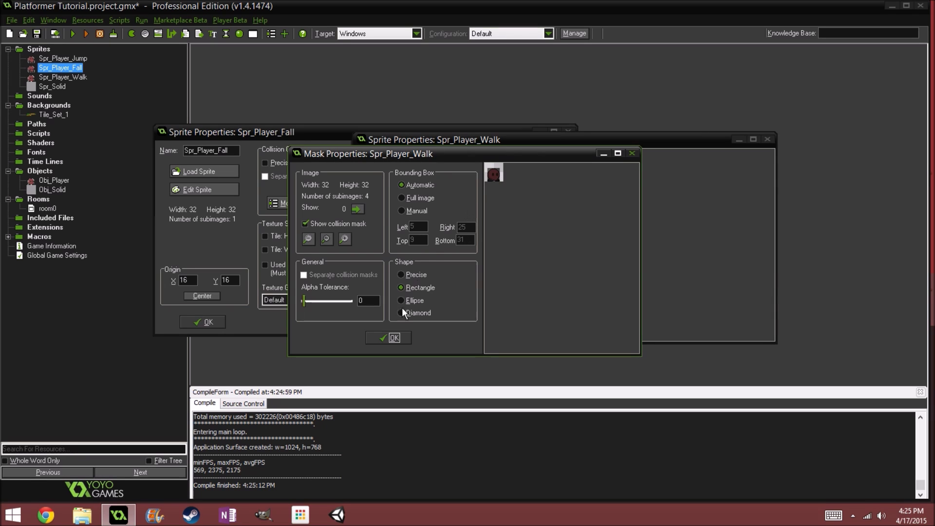
left_click(393, 338)
left_click(297, 205)
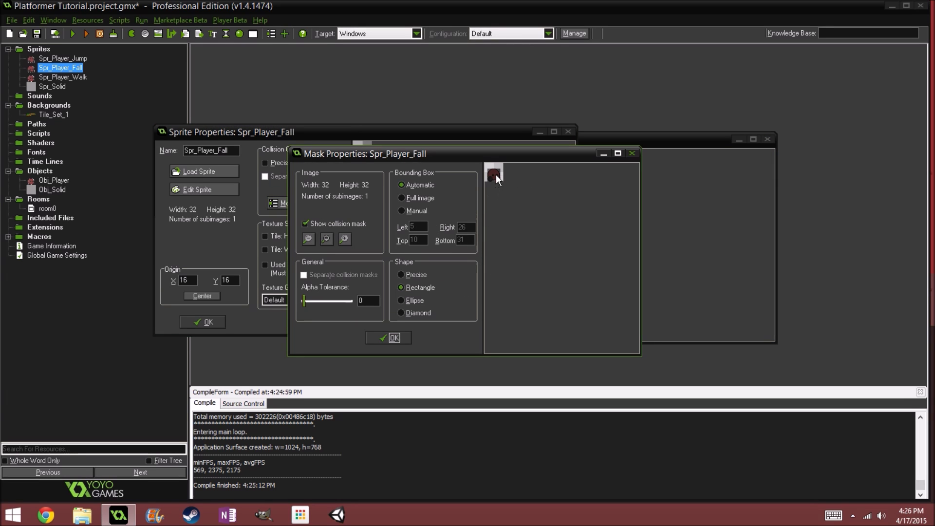
left_click(389, 337)
left_click(193, 321)
double_click(62, 58)
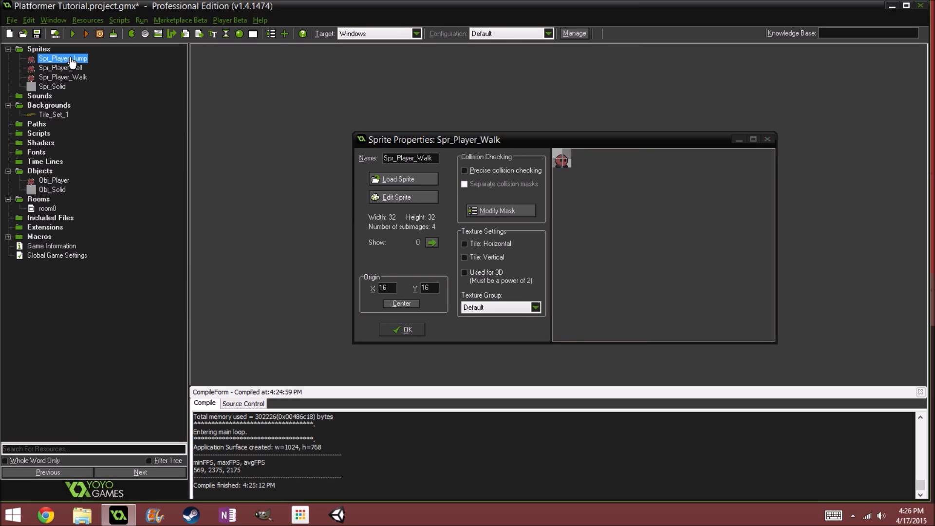
left_click(414, 330)
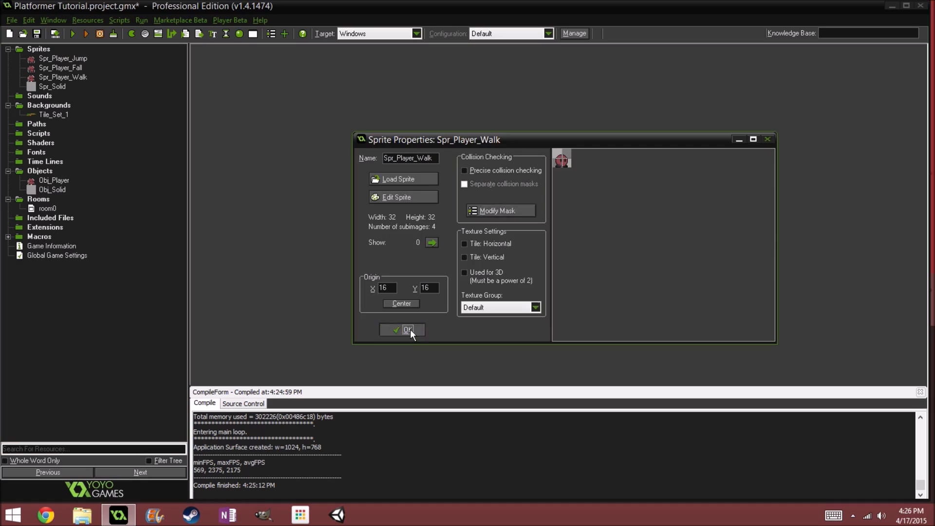
left_click(410, 329)
Step: Check Obj_Player's properties, then examine up close in room0 how the player stands on the ground tiles
double_click(53, 181)
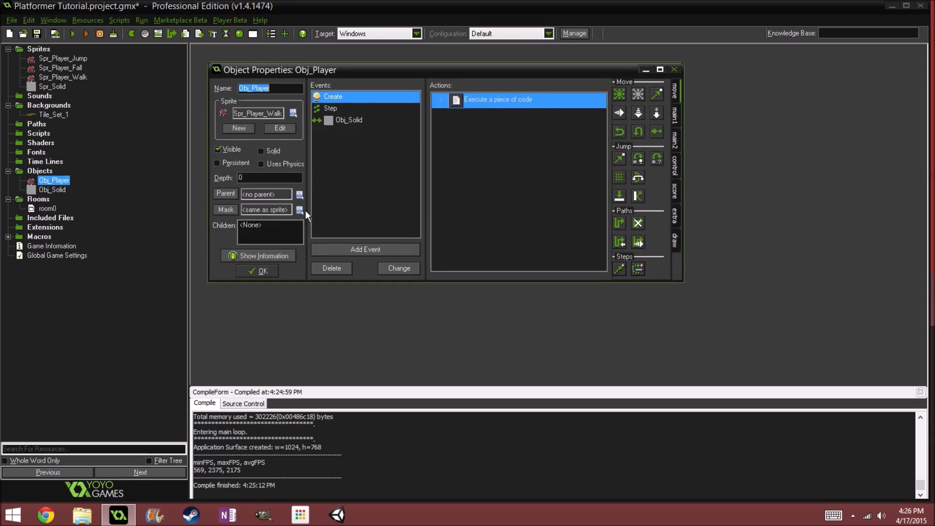
left_click(261, 269)
left_click(47, 210)
double_click(47, 210)
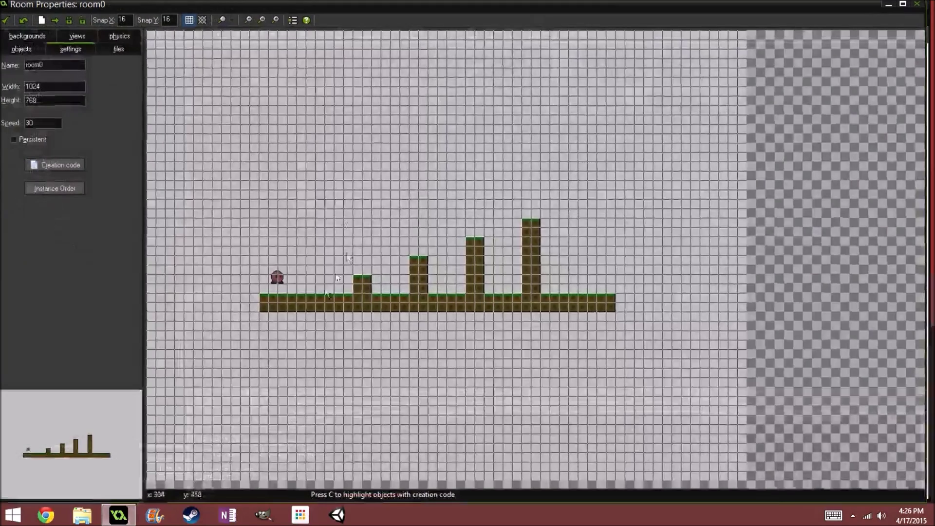
scroll(456, 297, "up", 4, "ctrl")
left_click_drag(407, 264, 402, 331)
scroll(413, 347, "up", 3, "ctrl")
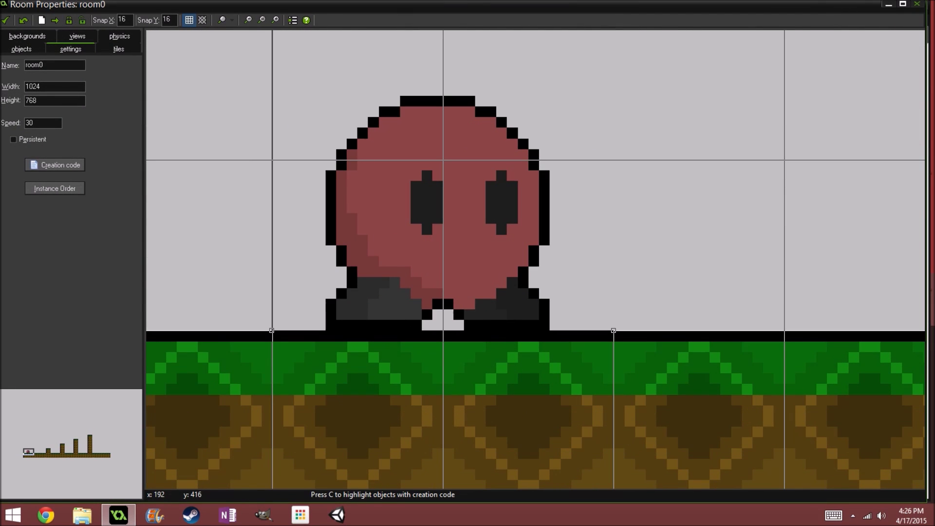
left_click(5, 20)
Step: Run the game, test walking and jumping over the pillars in both directions, and close the game window
left_click(73, 33)
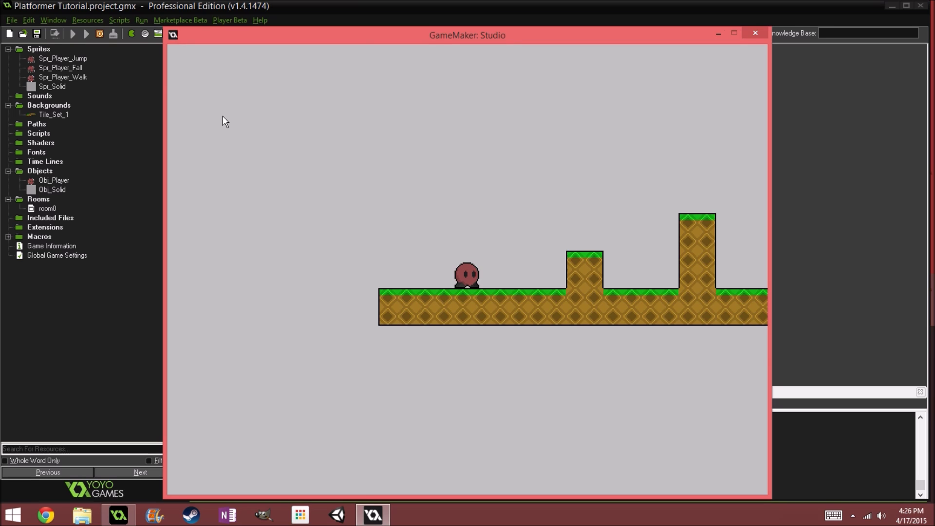
key("Right")
key("Up")
key("Up")
key("Right")
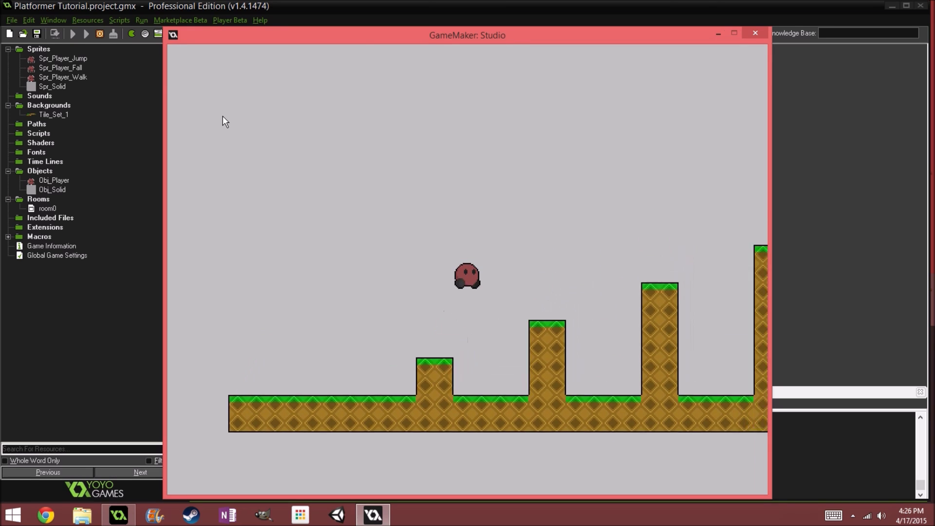
key("Left")
key("Up")
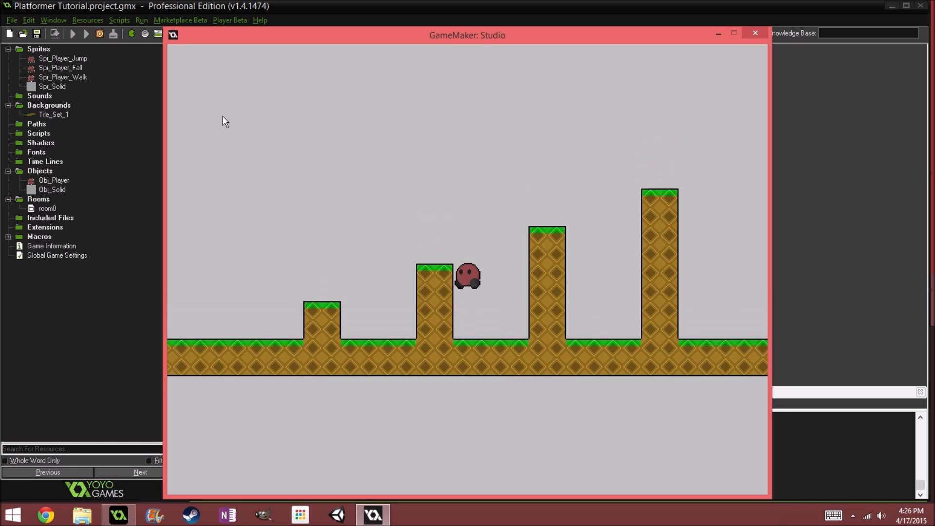
key("Left")
key("Left")
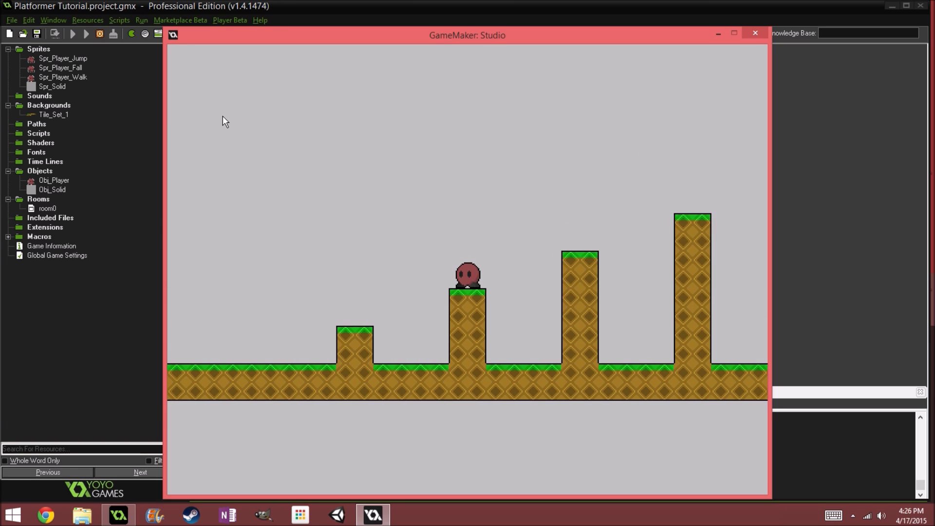
key("Left")
key("Up")
key("Right")
key("Right")
key("Up")
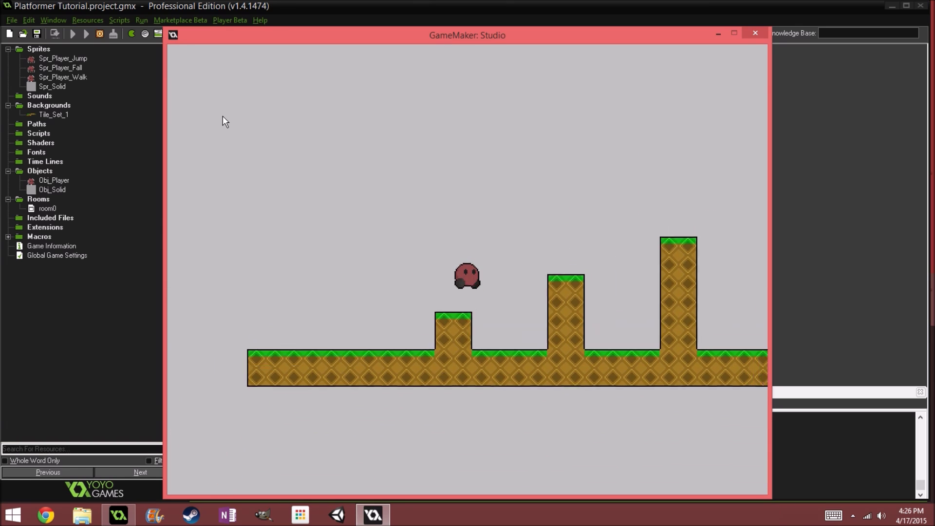
key("Right")
key("Right")
key("space")
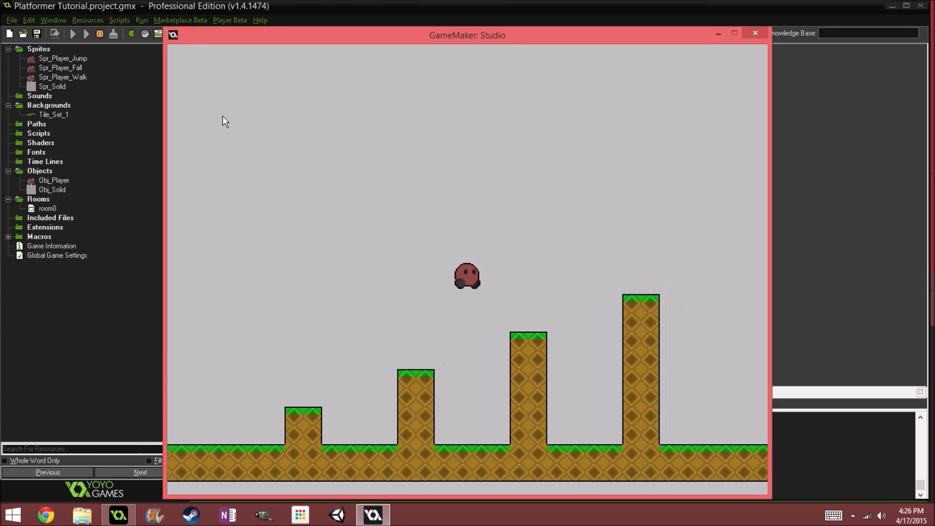
key("Up")
key("Up")
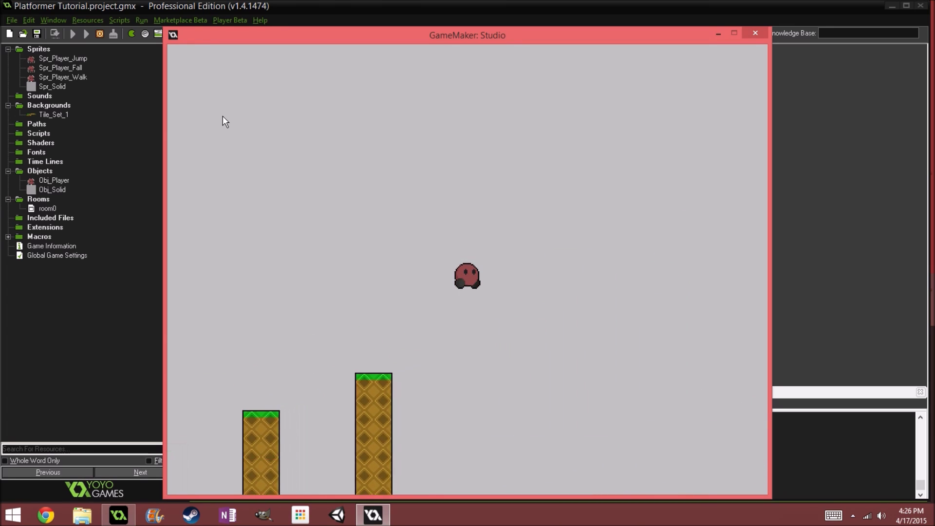
key("Right")
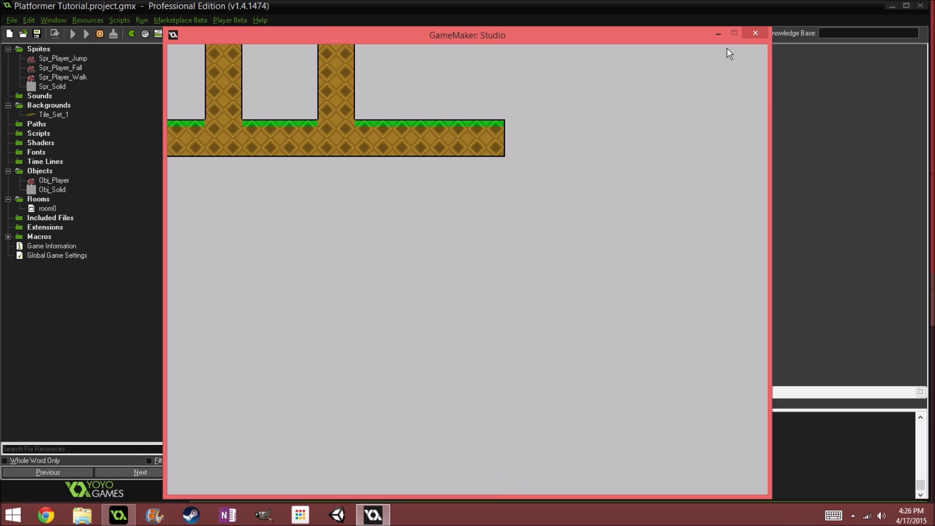
left_click(755, 33)
Step: Check the code action in Obj_Player's collision event with Obj_Solid
double_click(53, 180)
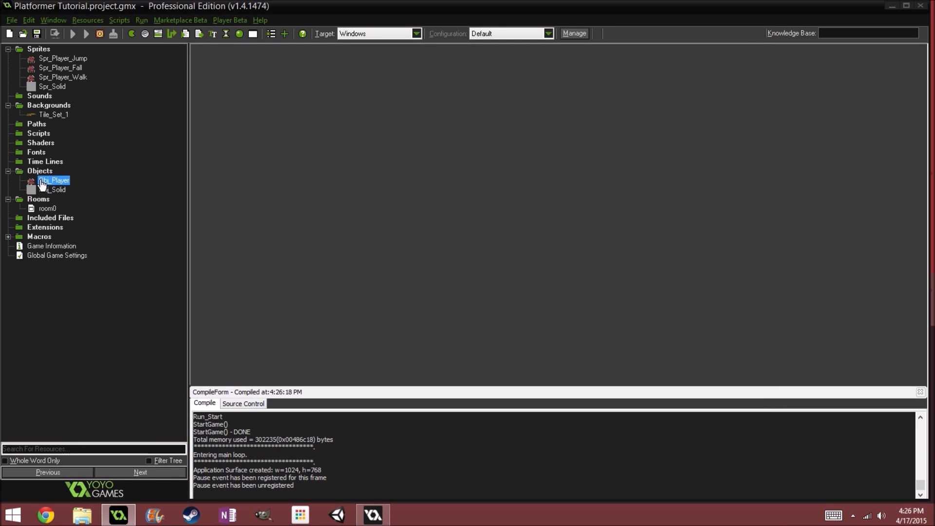
left_click(345, 119)
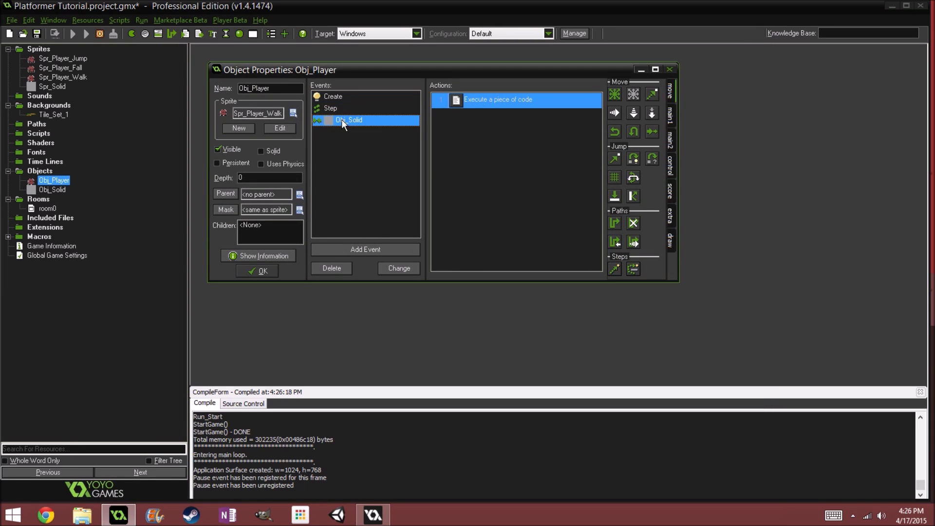
double_click(492, 100)
left_click(363, 156)
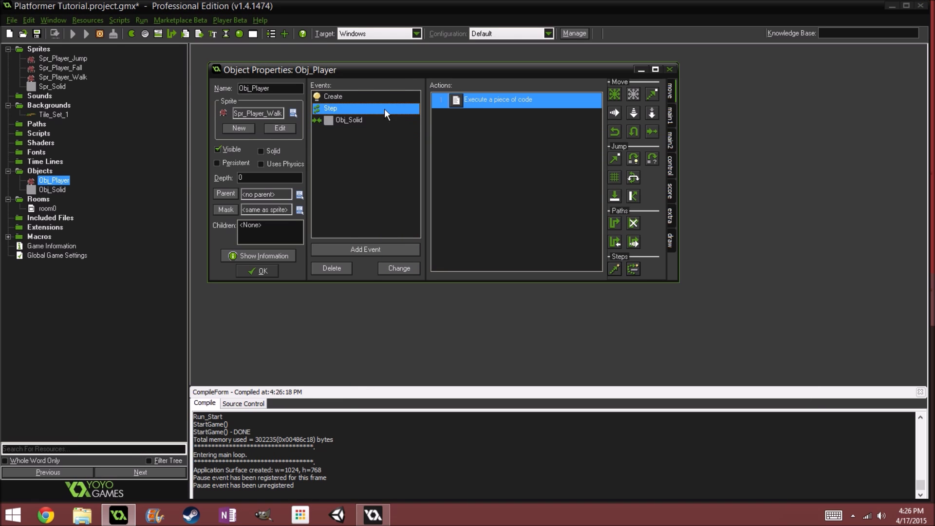
Step: In Obj_Player's Gravity code, change the jump-sprite condition to vspeed <= 0.5, then accept the code and the object's changes
left_click(384, 108)
left_click(465, 116)
double_click(464, 116)
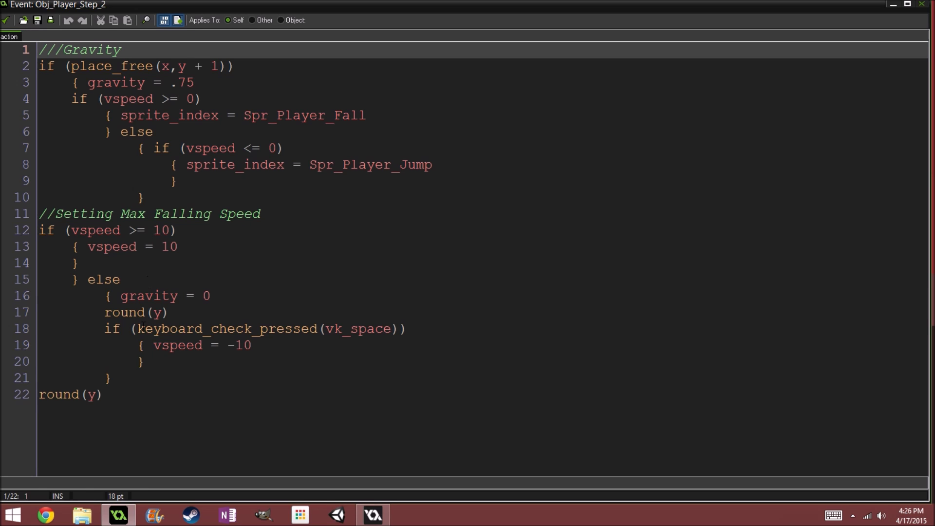
left_click(110, 379)
left_click(107, 379)
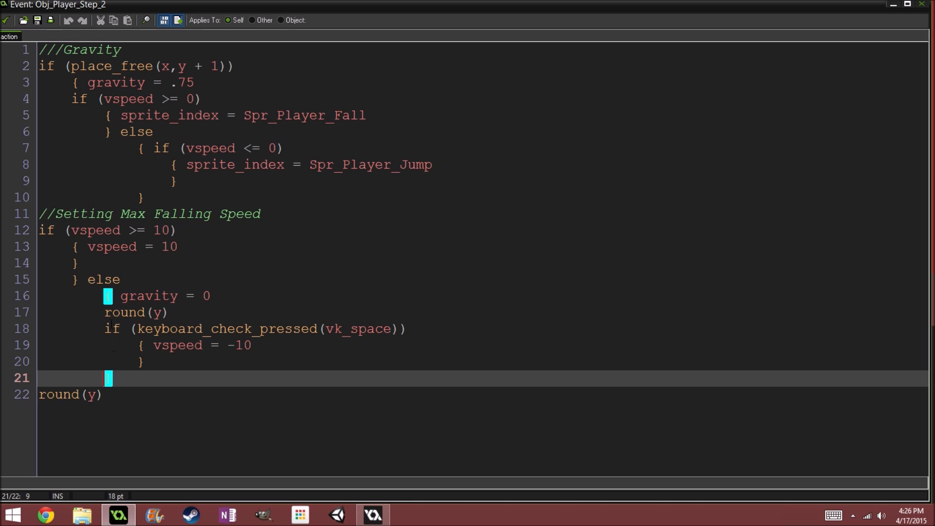
left_click(75, 83)
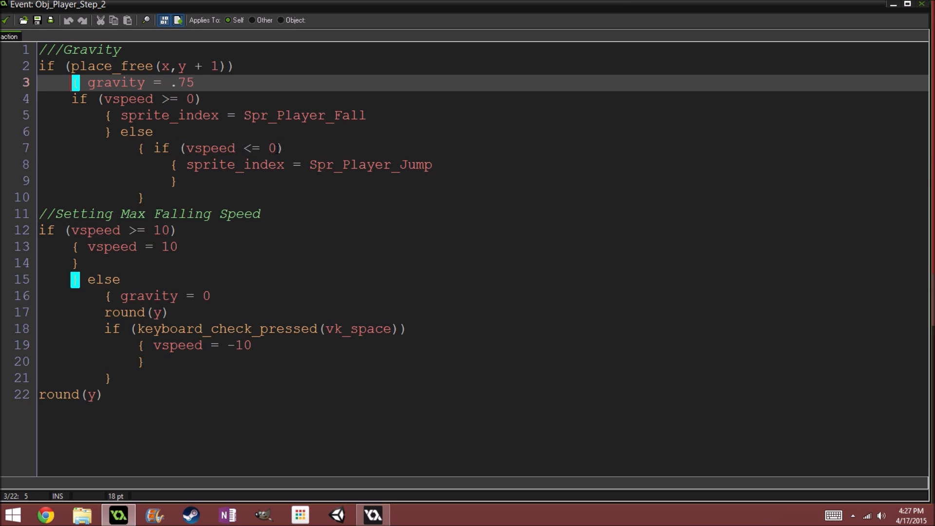
left_click(287, 152)
type(".5")
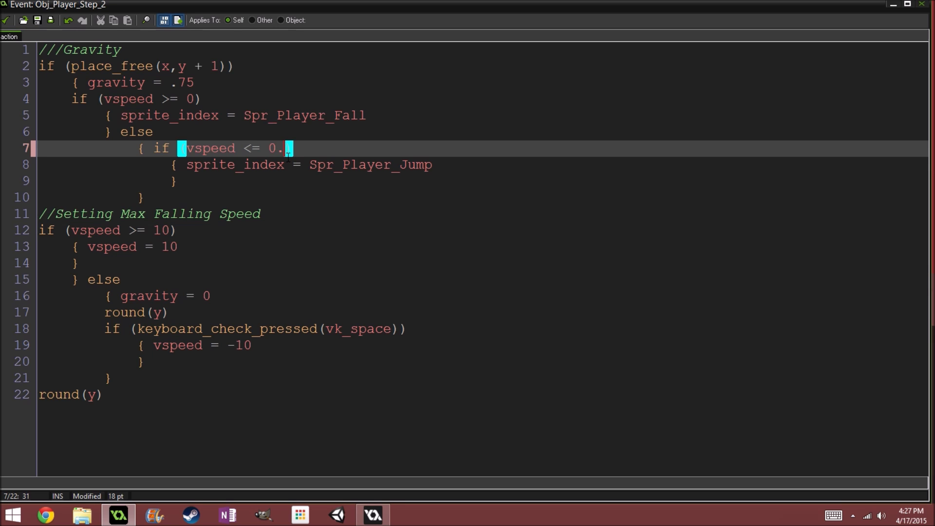
left_click(6, 20)
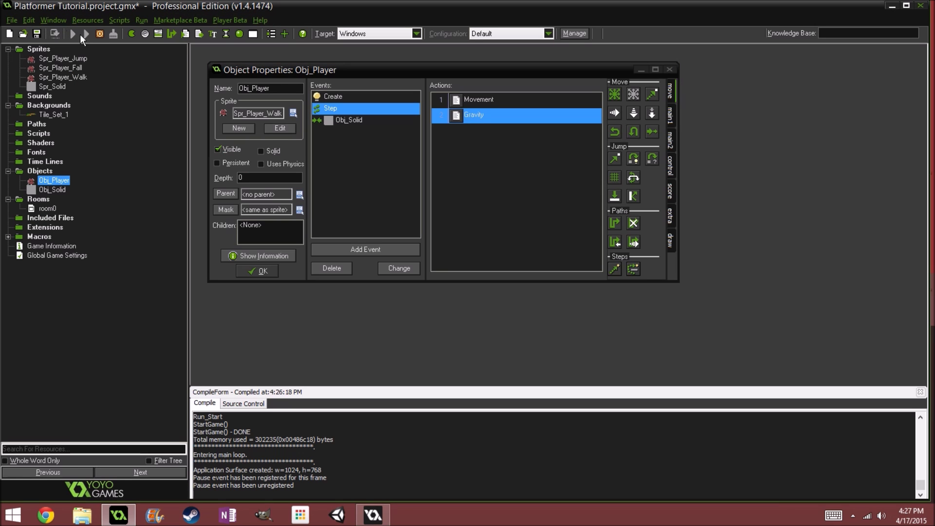
left_click(258, 270)
Step: Run the game, restarting it once, and test walking and jumping rightward onto the pillars
key("F5")
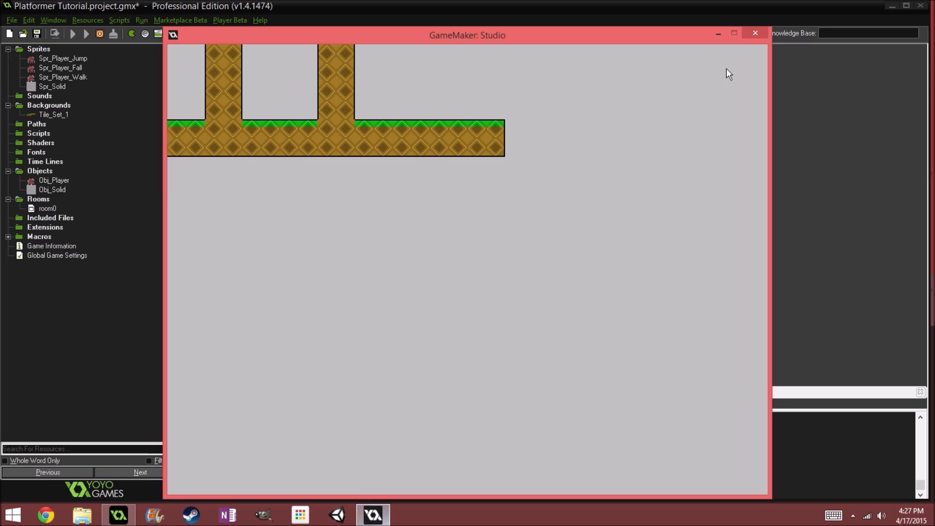
key("Escape")
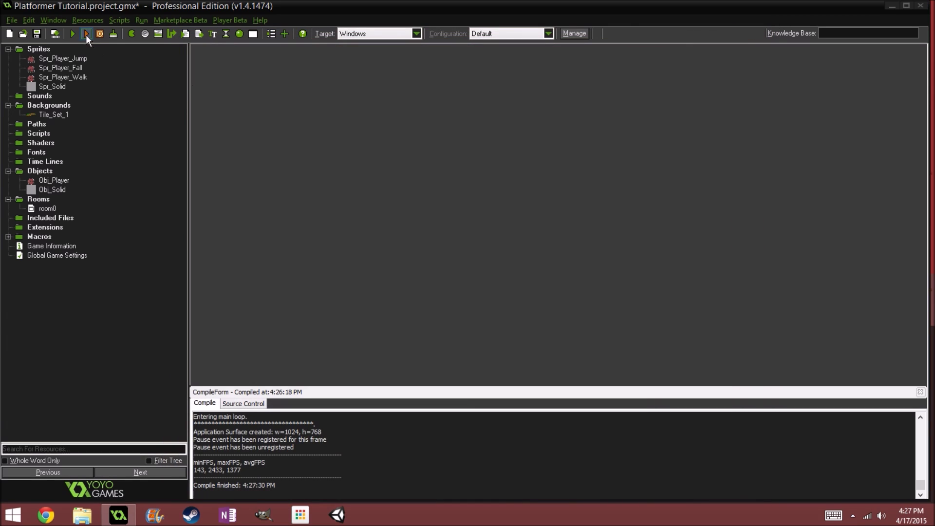
left_click(76, 34)
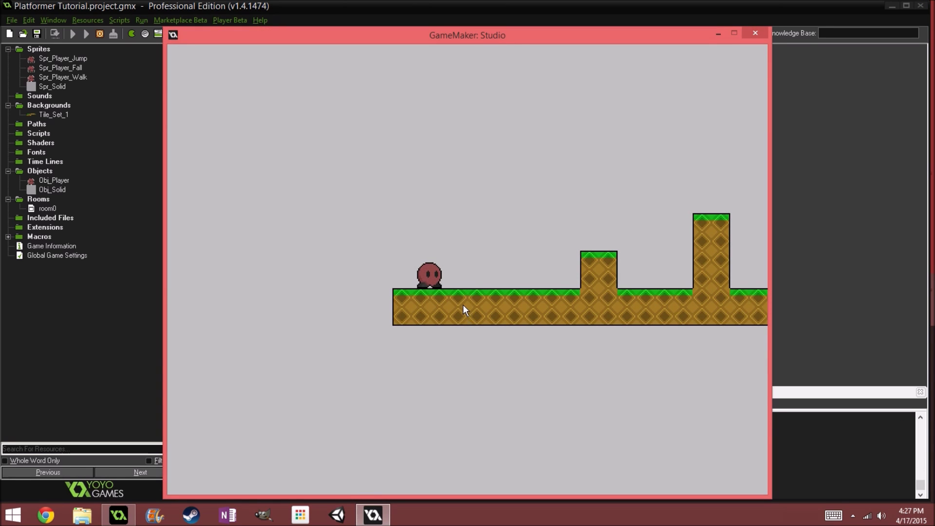
key("Up")
key("Right")
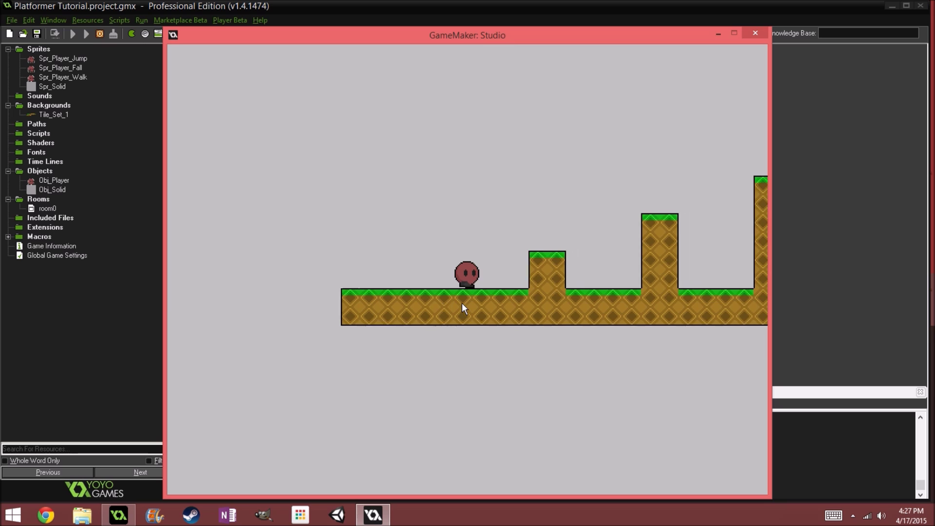
key("Right")
key("Up")
key("Right")
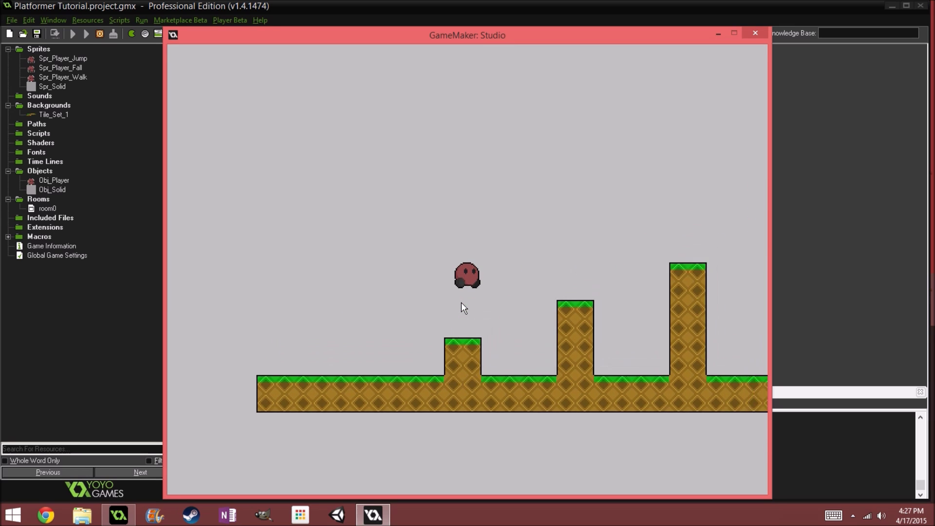
key("Right")
key("space")
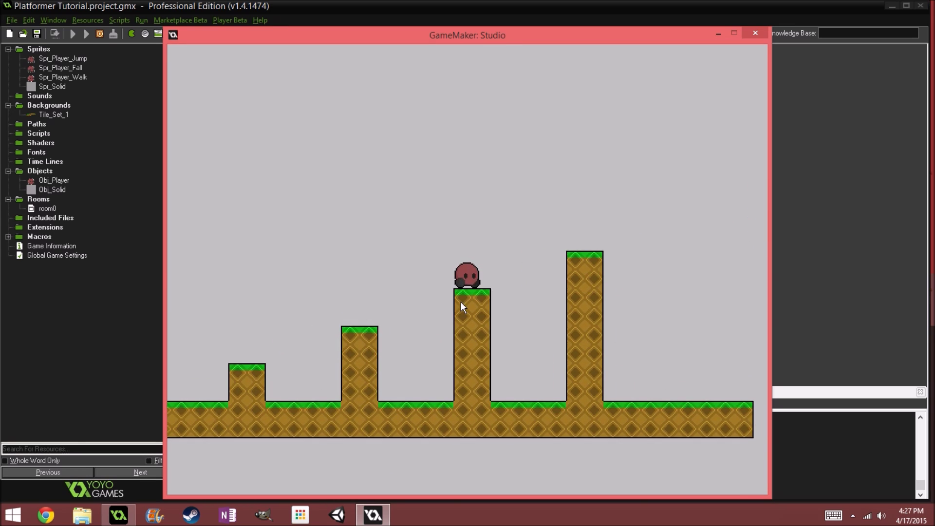
key("Right")
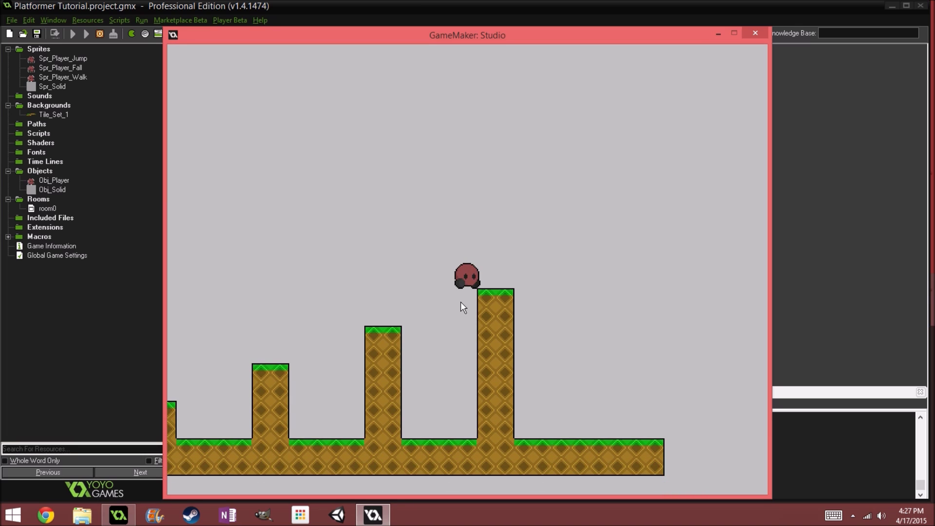
key("space")
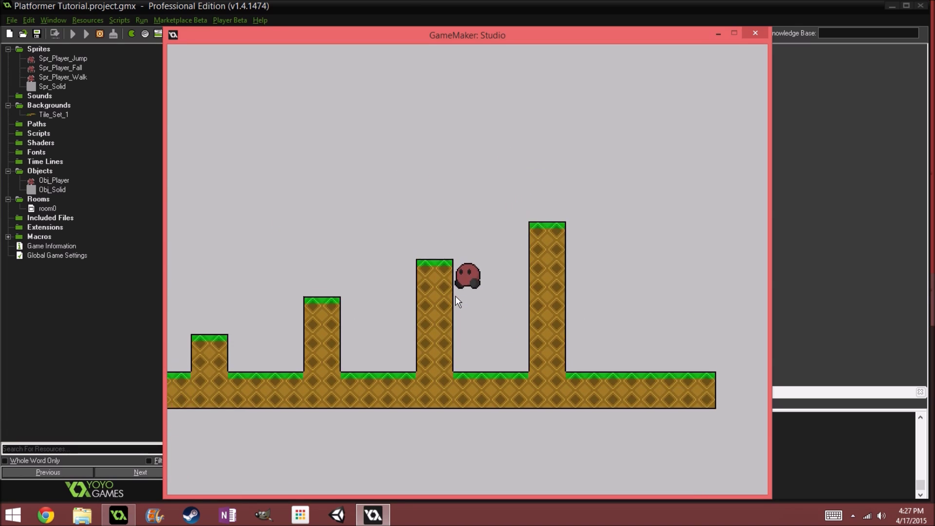
Step: Test walking, turning and jumping on the ground between the two tallest pillars, and close the game window
key("Left")
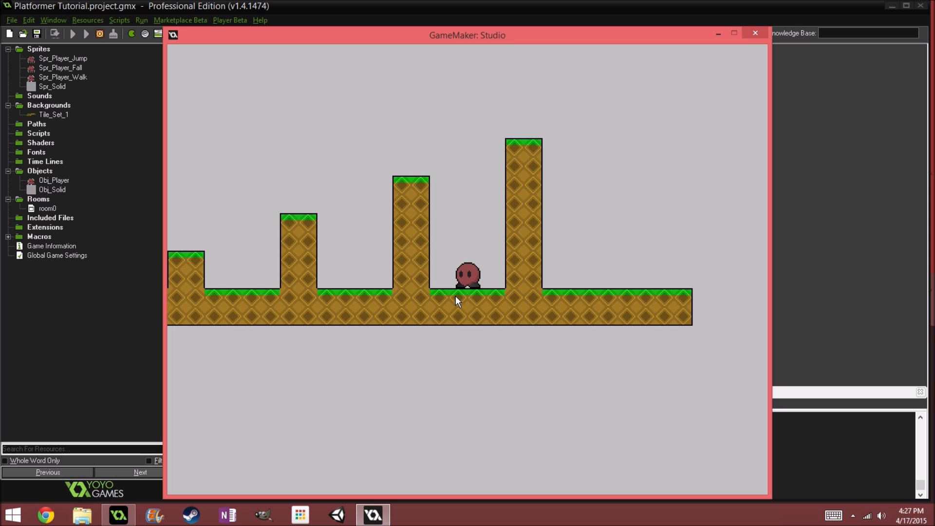
key("Left")
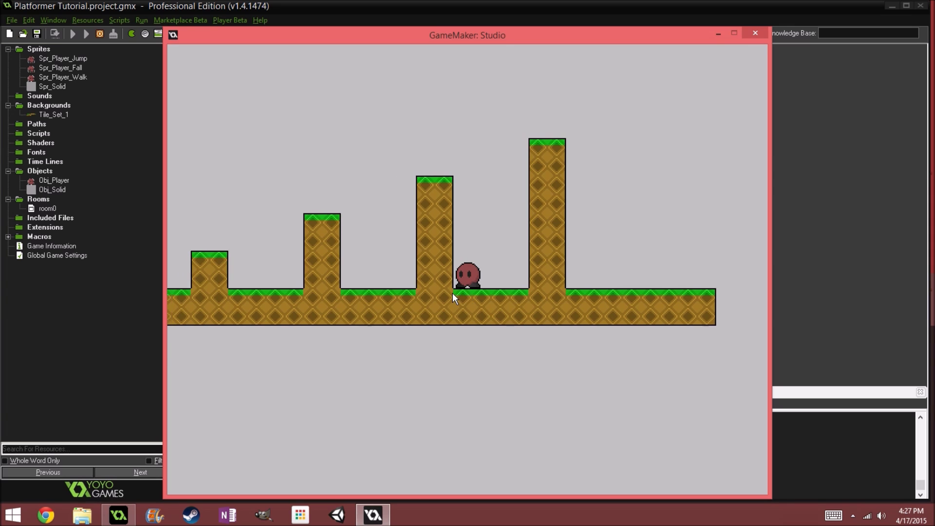
key("Right")
key("space")
key("space")
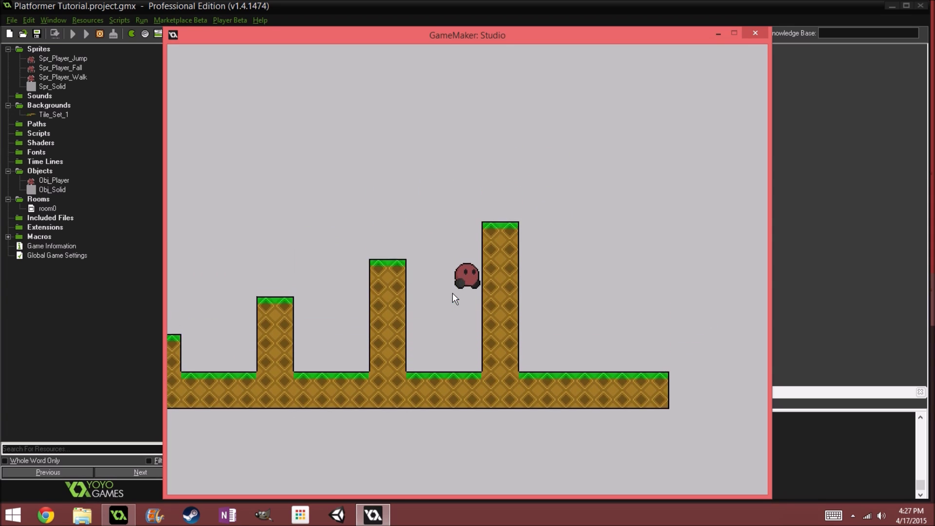
key("Left")
key("space")
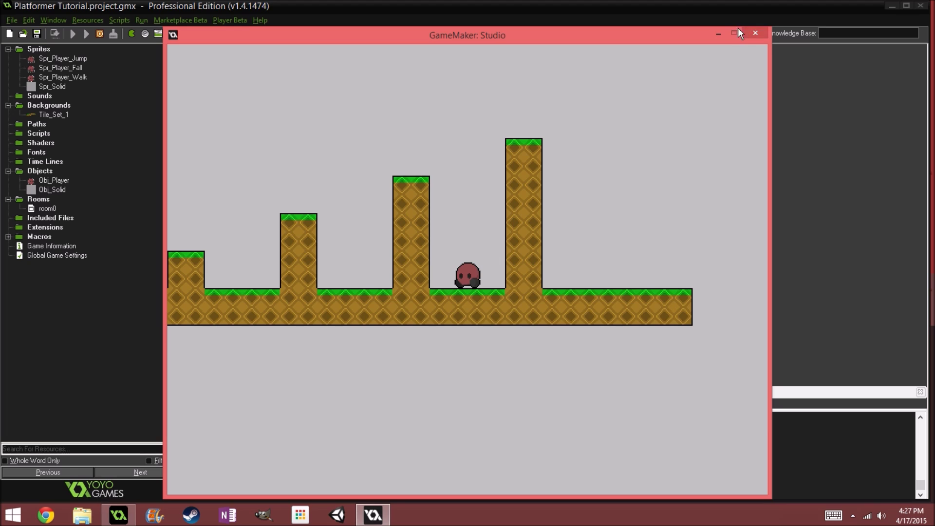
left_click(755, 32)
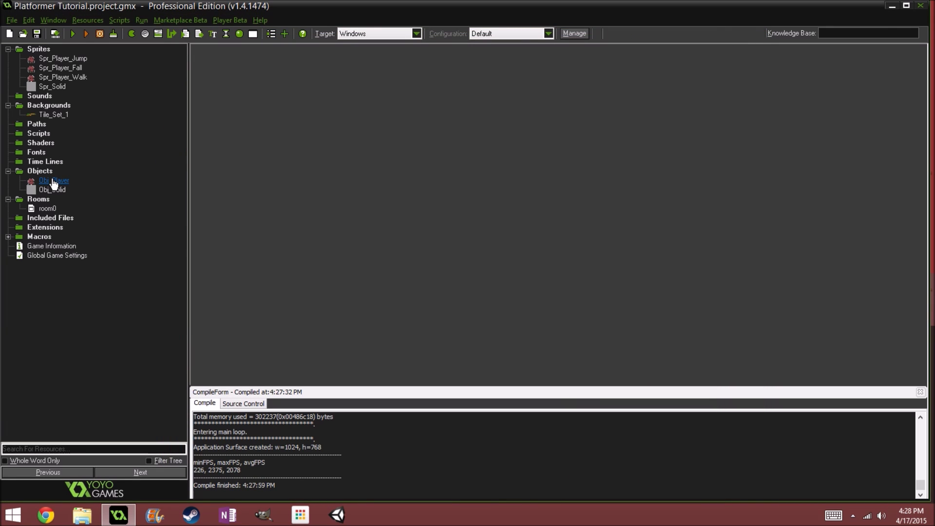
Step: In the Movement code of Obj_Player's Step event, add sprite_index = Spr_Player_Walk at the start of the Idle block and accept the code
double_click(54, 182)
left_click(359, 109)
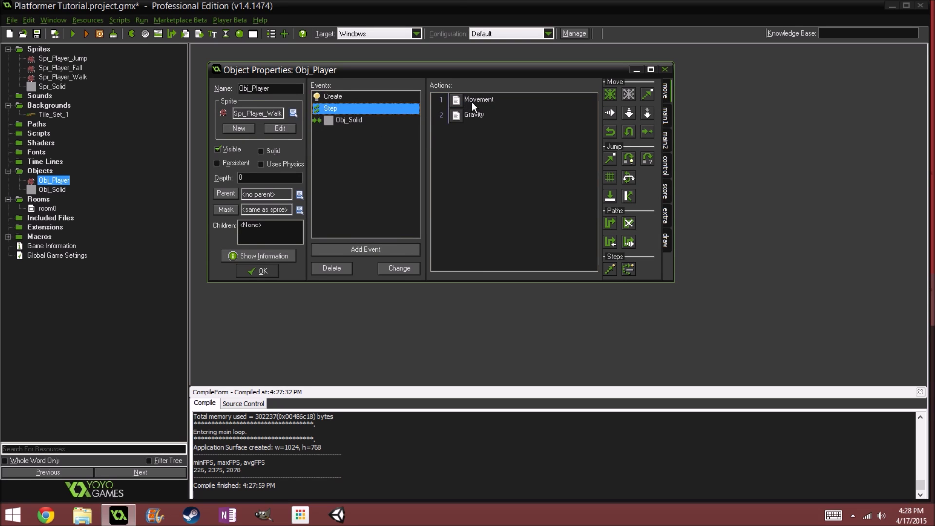
double_click(472, 100)
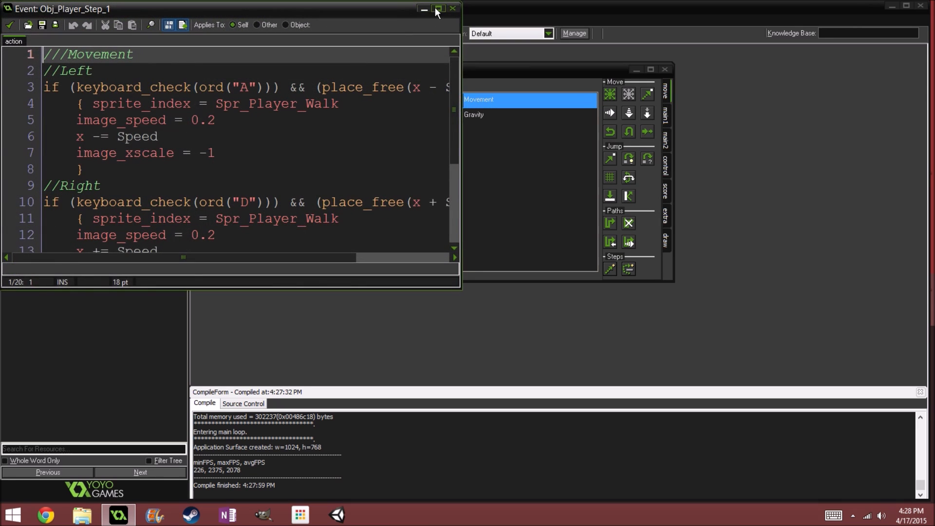
left_click(437, 8)
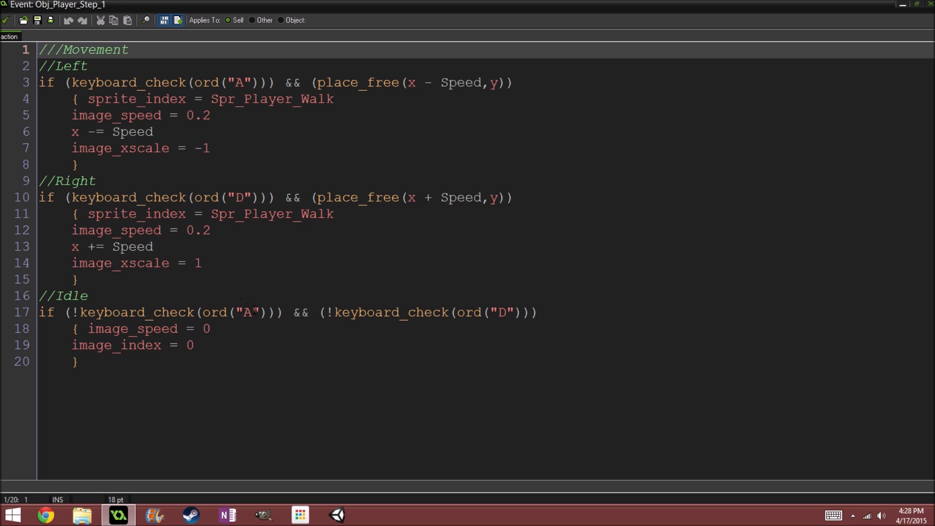
left_click(91, 328)
key("Return")
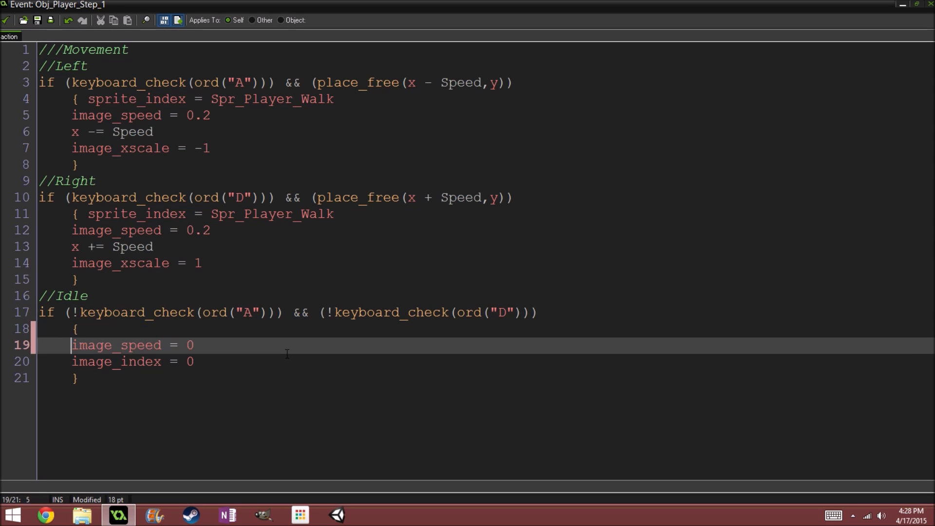
key("Up")
type("sp")
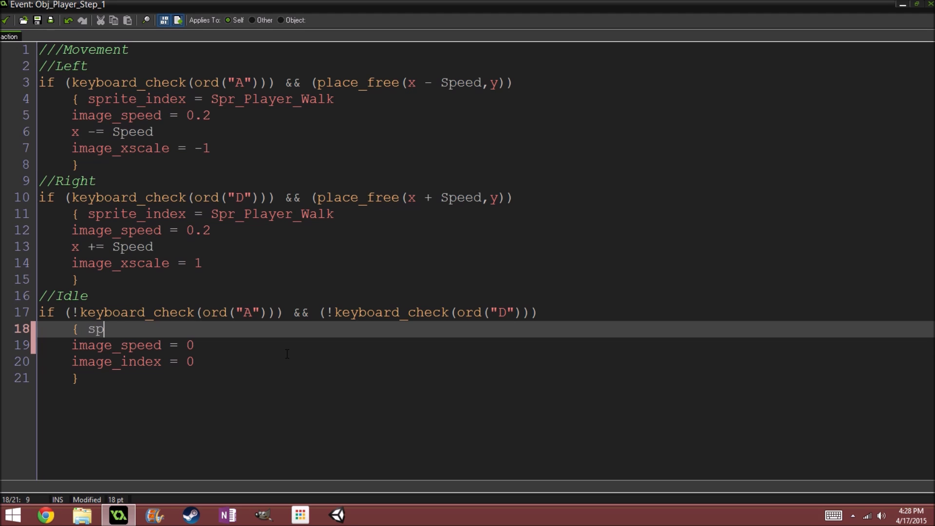
type("rite_in")
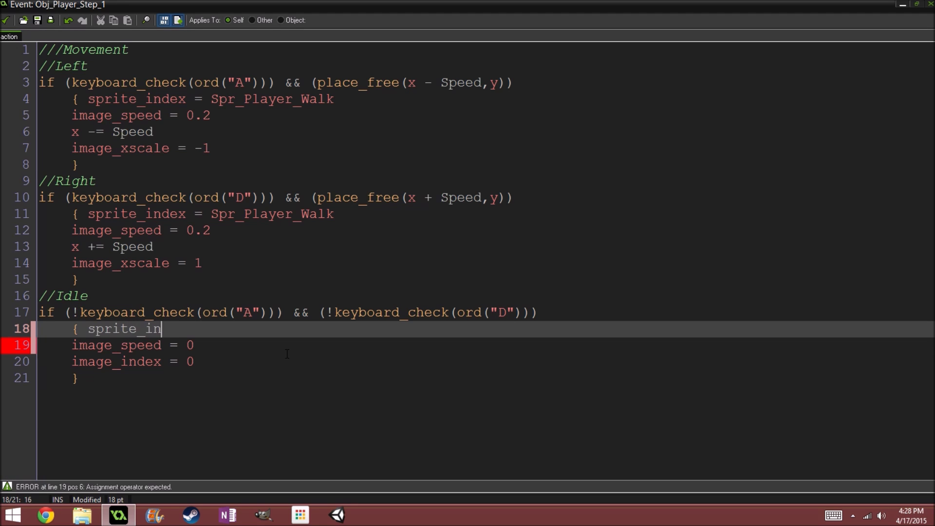
type("dex = Spr_Pl")
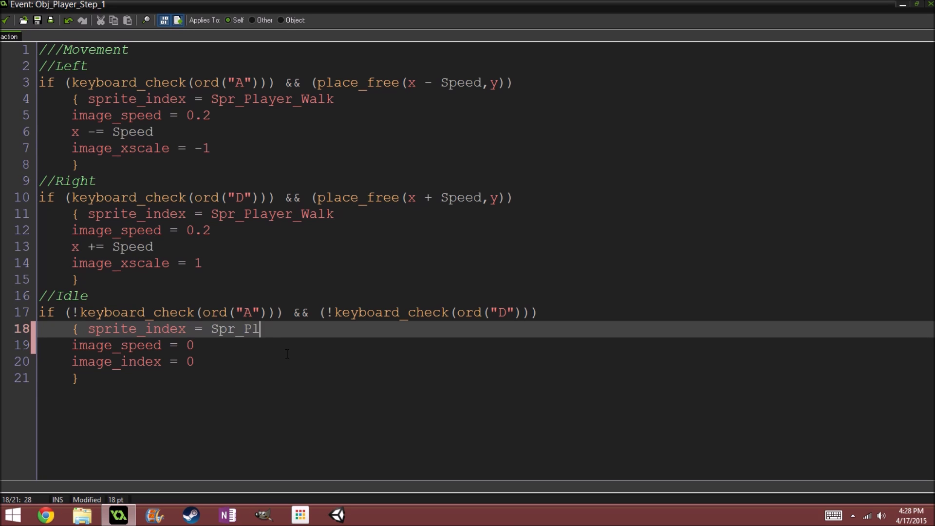
type("ayer_Walk")
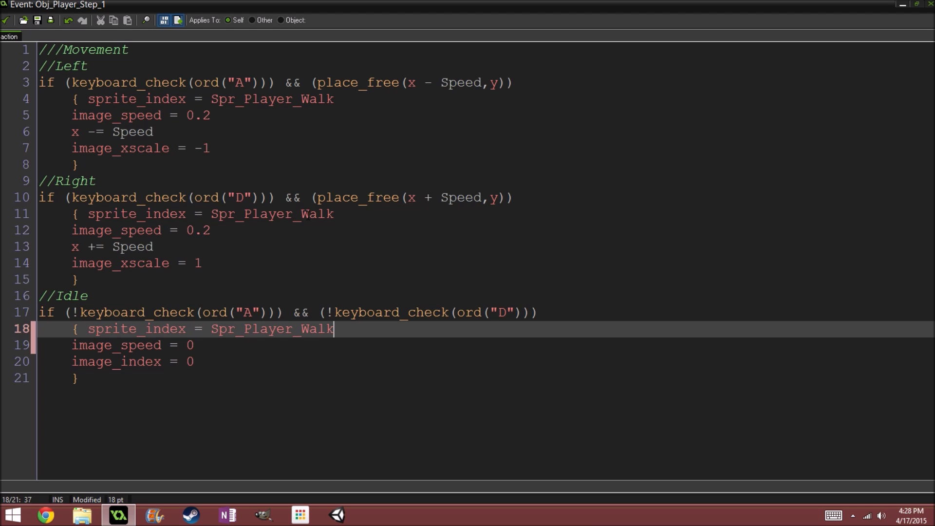
left_click_drag(342, 218, 219, 217)
left_click(6, 20)
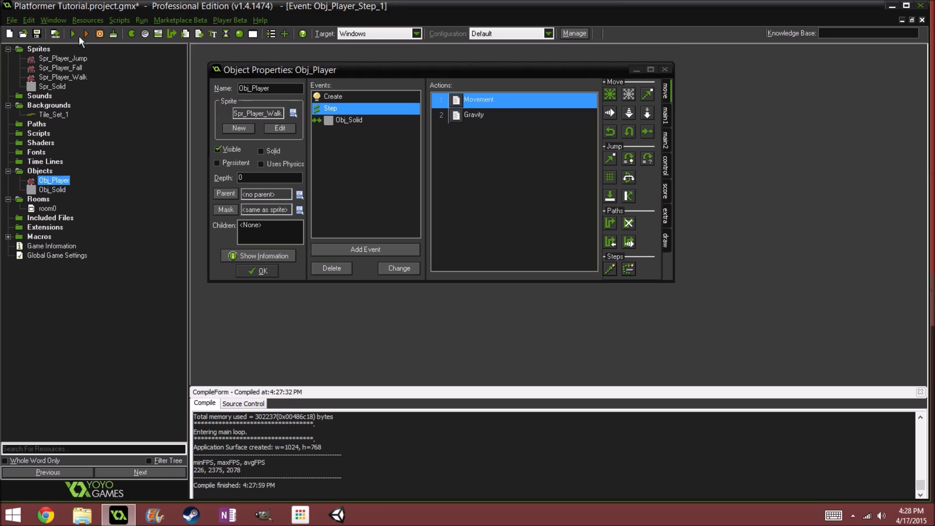
Step: Run the game, accept Obj_Player's changes, and test jumping rightward across the pillars and landing on the tallest one
left_click(72, 36)
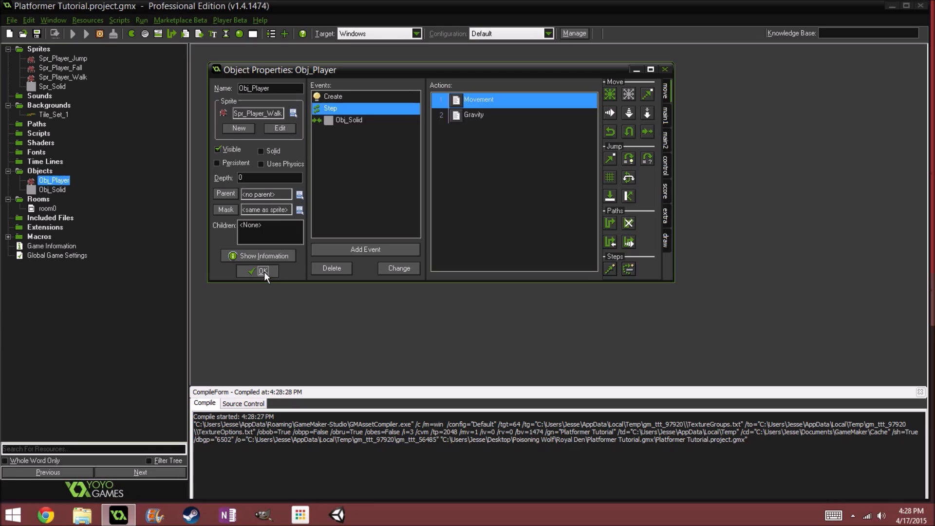
left_click(264, 272)
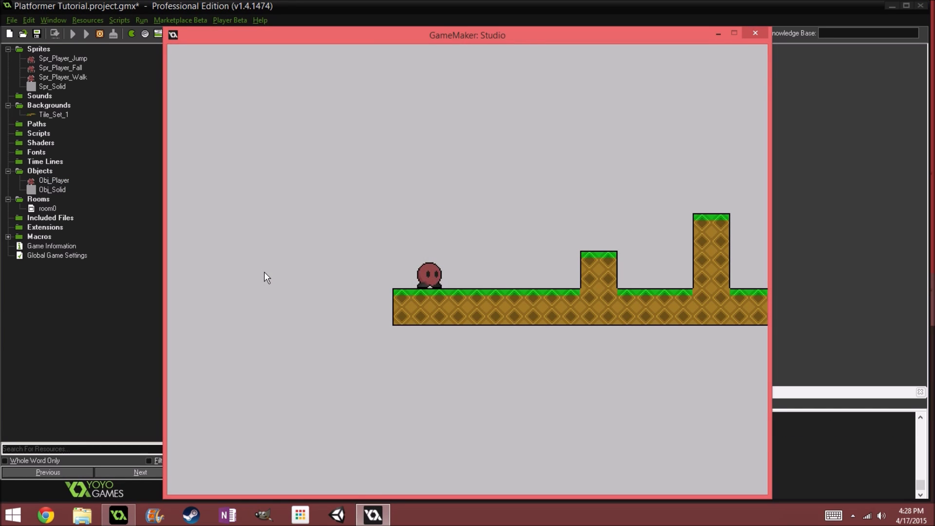
key("Right")
key("Up")
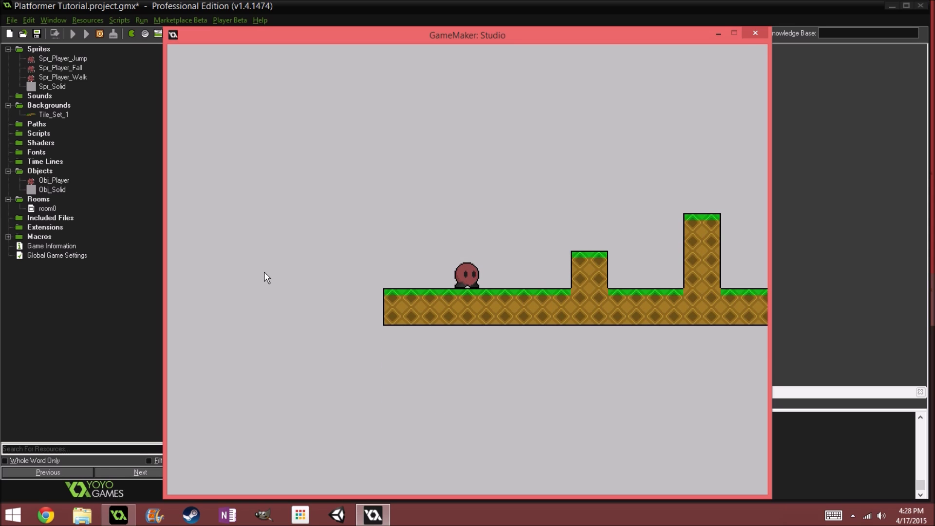
key("Right")
key("Up")
key("space")
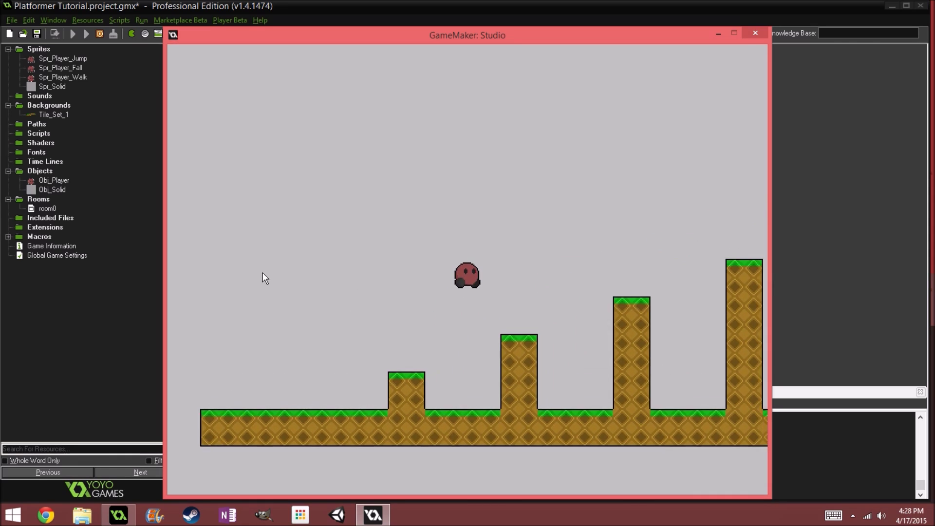
key("space")
key("Right")
key("space")
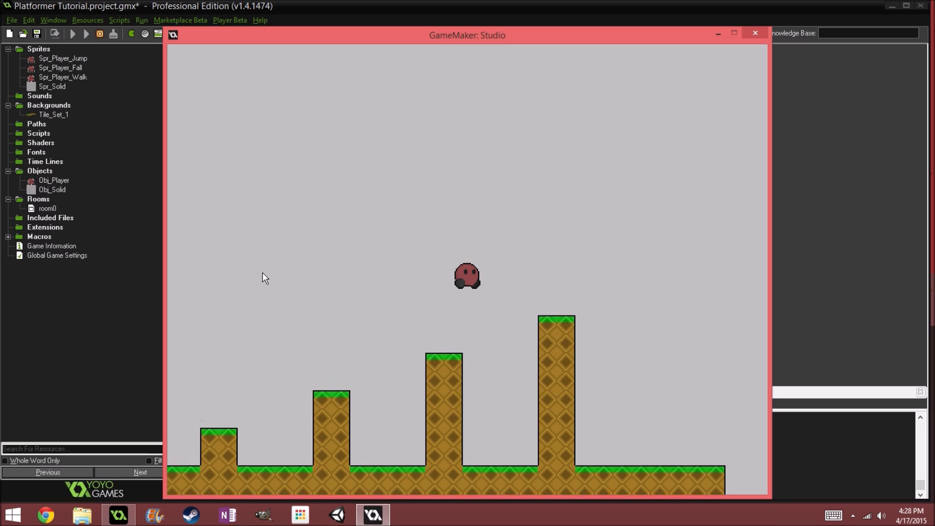
key("Up")
key("Right")
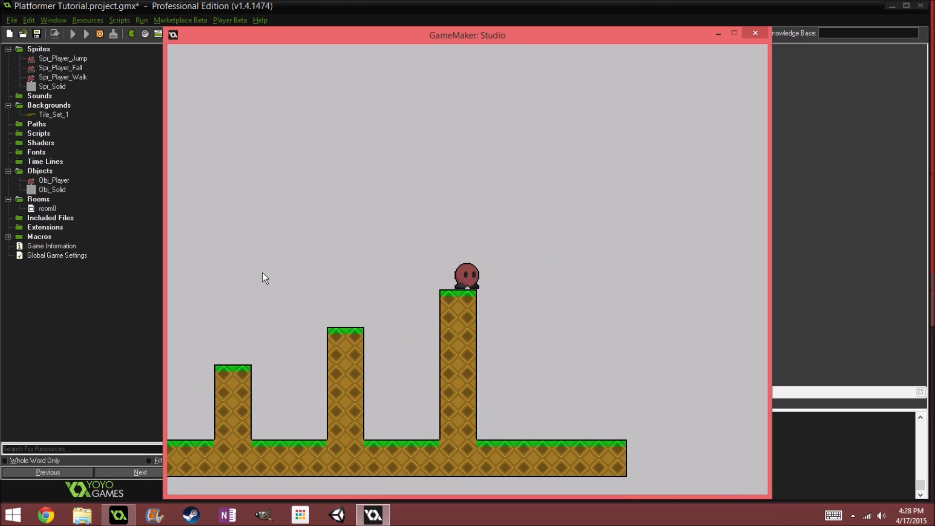
Step: Test jumping back leftward over the pillars to the ground at the platform's start
key("Up")
key("Left")
key("Up")
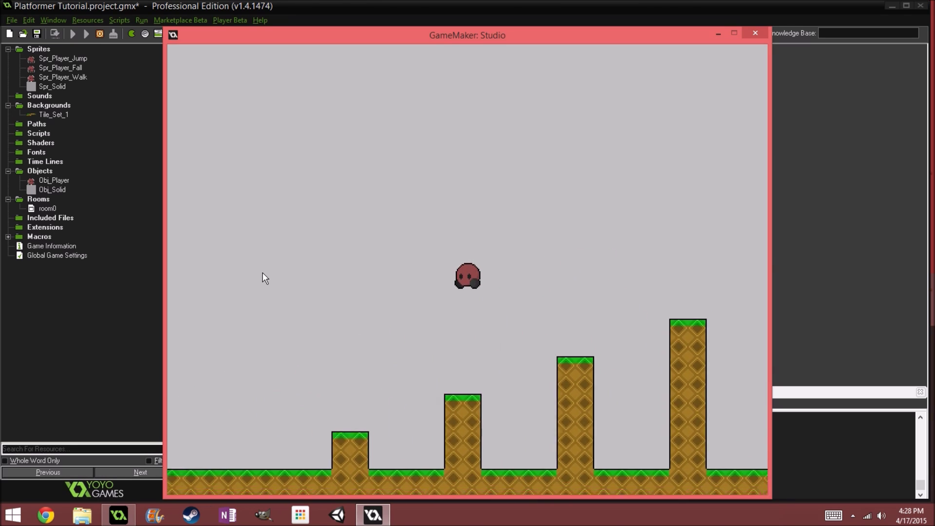
key("space")
key("Left")
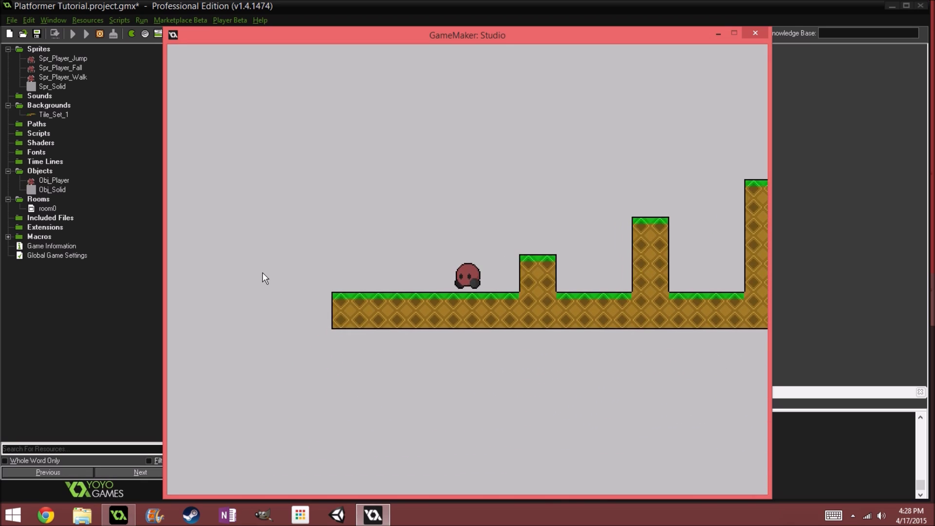
key("space")
key("Left")
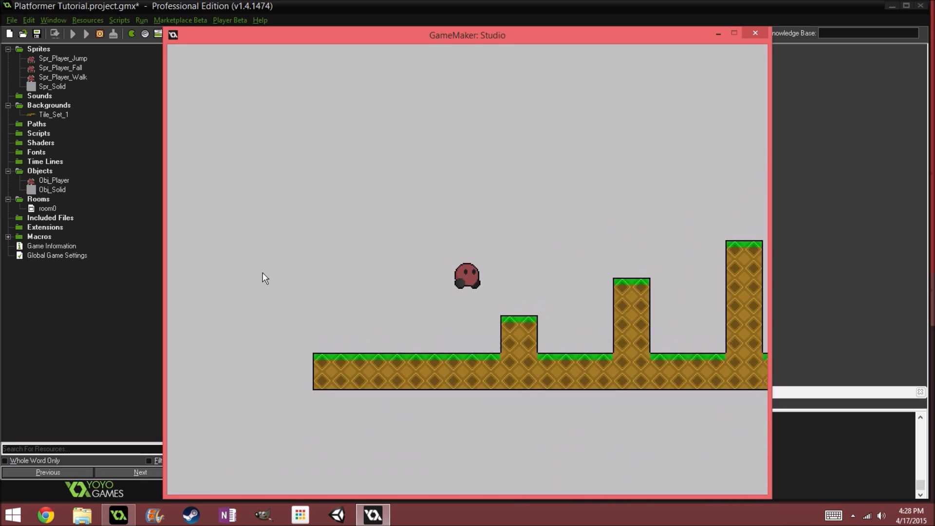
Step: Test jumping rightward again from pillar to pillar and past the platform's far end
key("Right")
key("space")
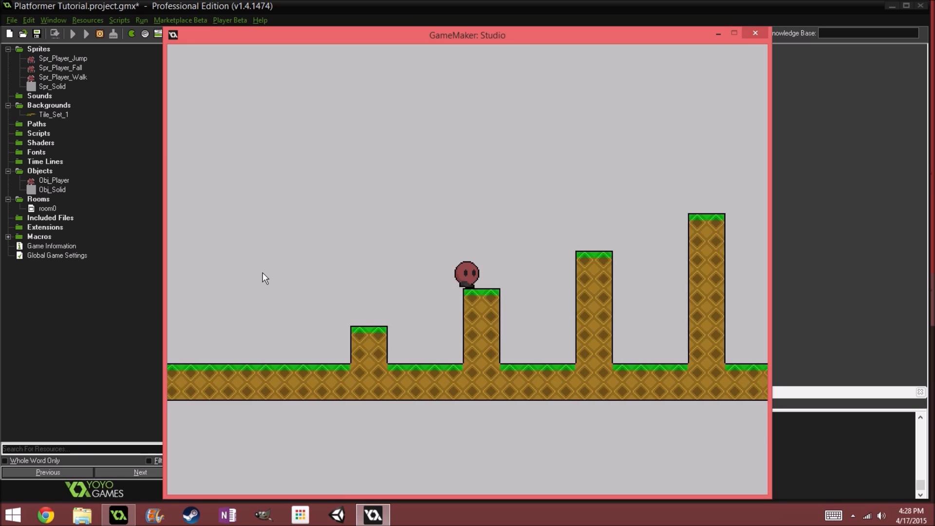
key("Right")
key("space")
key("Left")
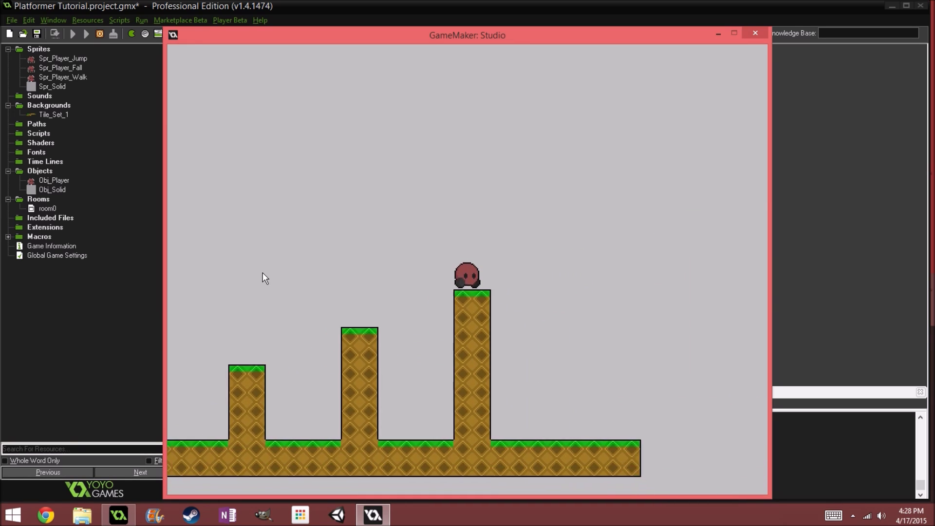
key("space")
key("Right")
key("space")
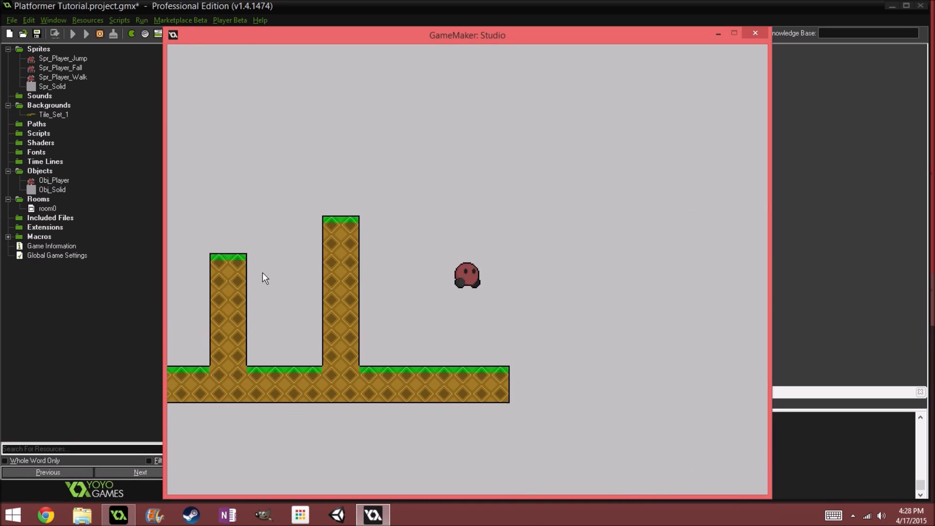
key("space")
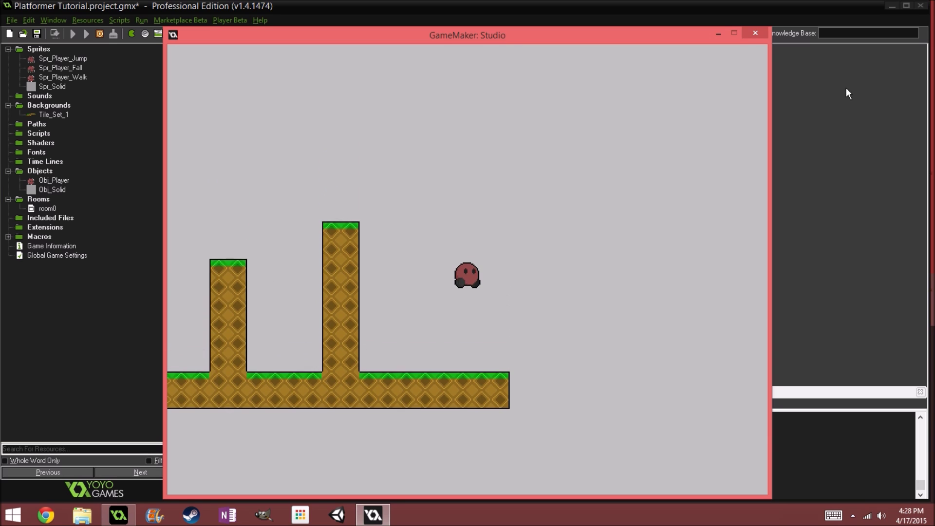
Step: Test walking left to the tallest pillar's base, then turning and jumping rightward over the ground beside it
key("Left")
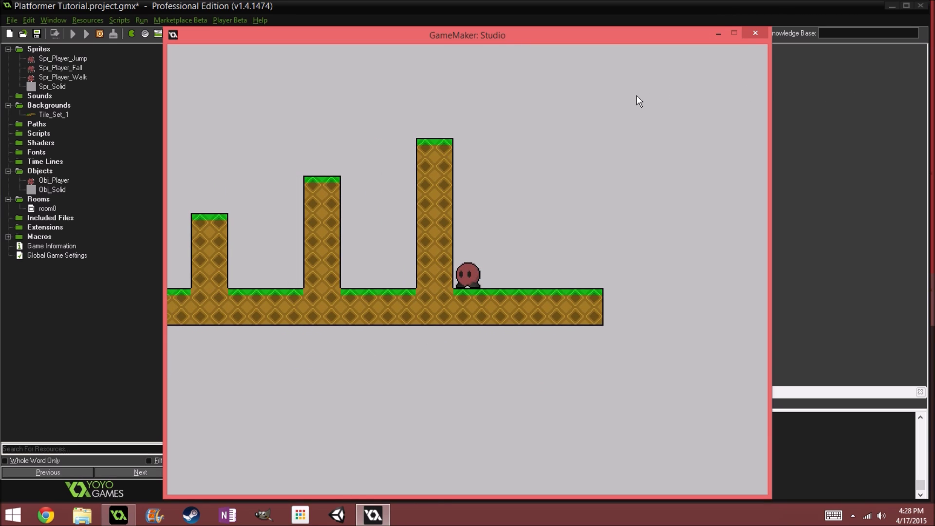
key("Right")
key("space")
key("Right")
key("Left")
key("Right")
key("space")
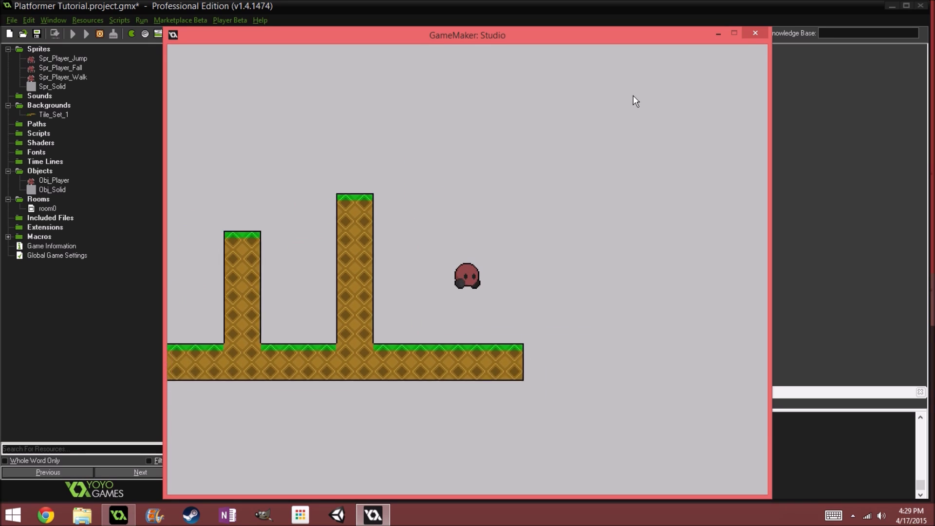
Step: Test walking to the platform's far edge and jumping beside the tallest pillar, then close the running game
key("Right")
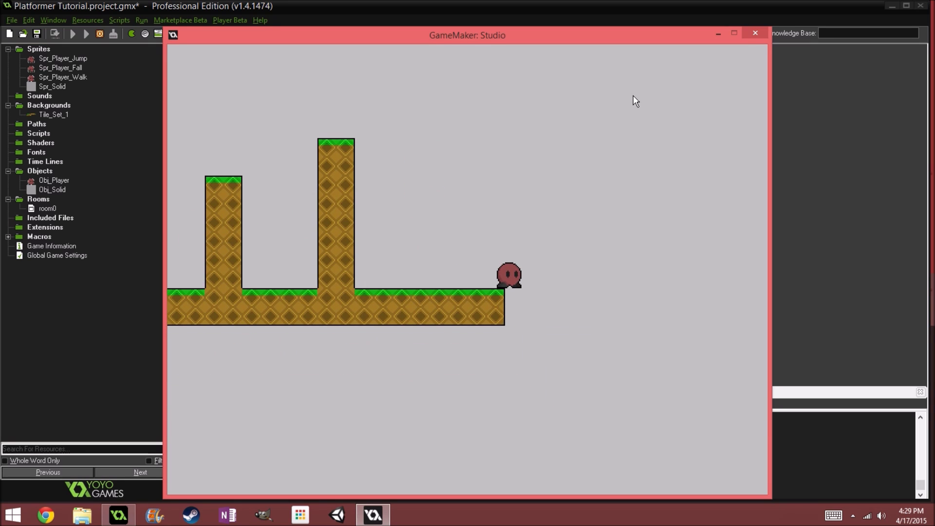
key("Left")
key("space")
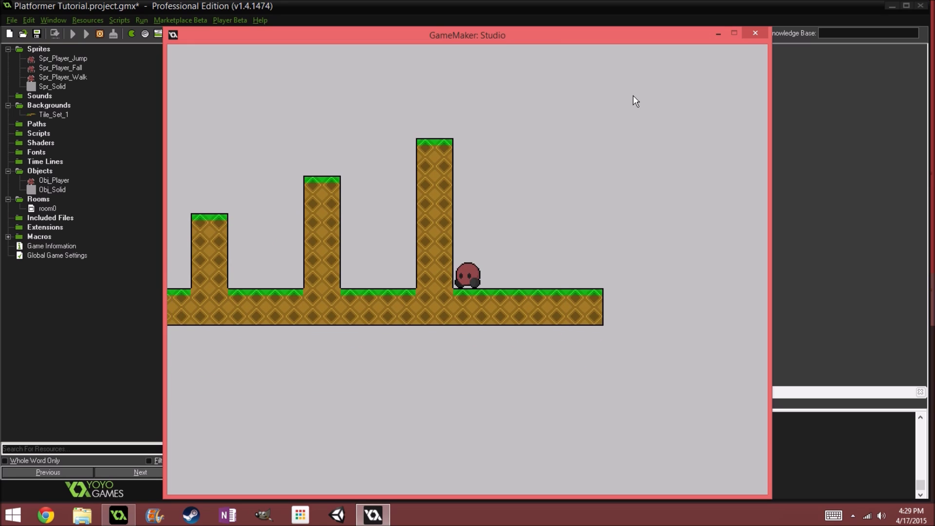
key("space")
key("Right")
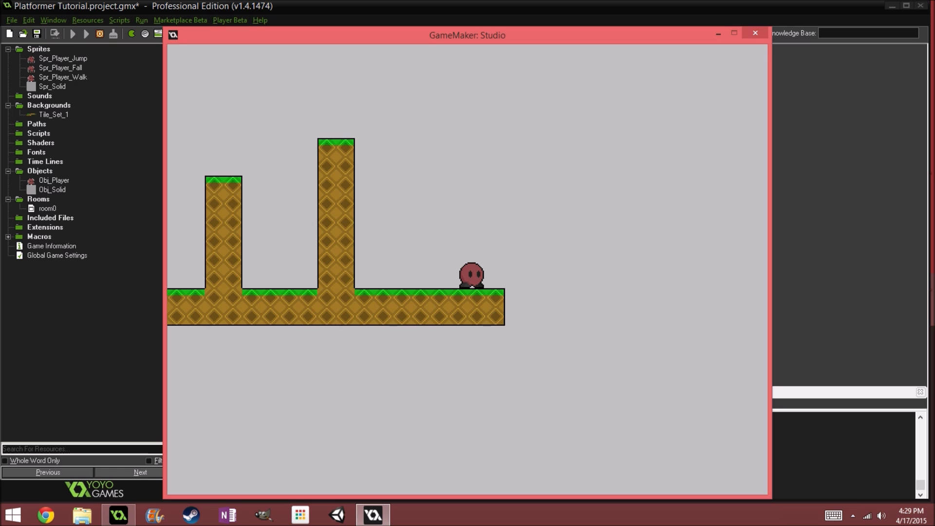
left_click(756, 33)
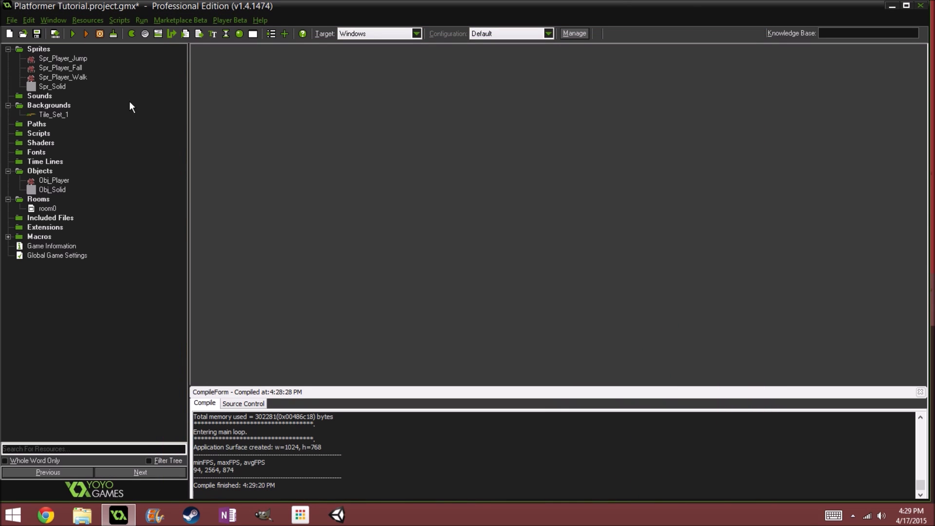